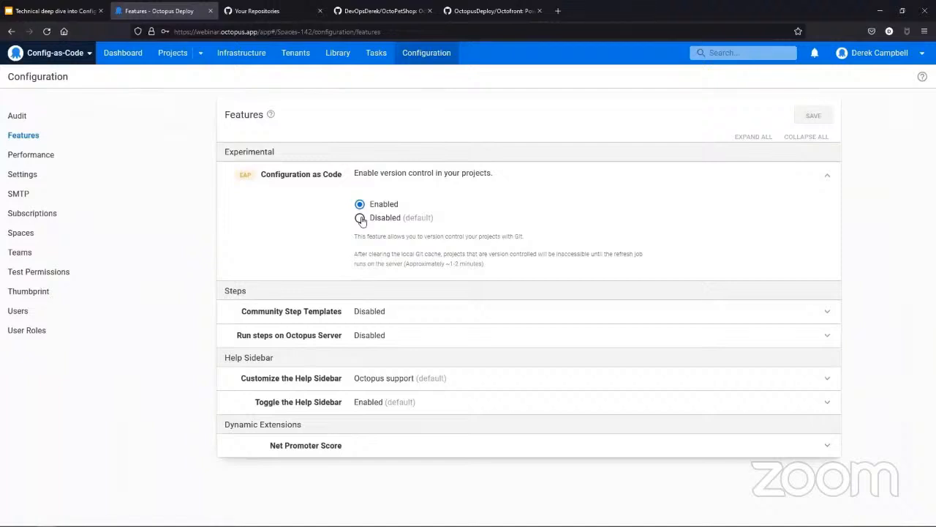
Step: Add a new project named "Demo for Config as Code" with version control enabled, and save it to configure its VCS settings
{"action": "mouse_move", "coordinate": [245, 176]}
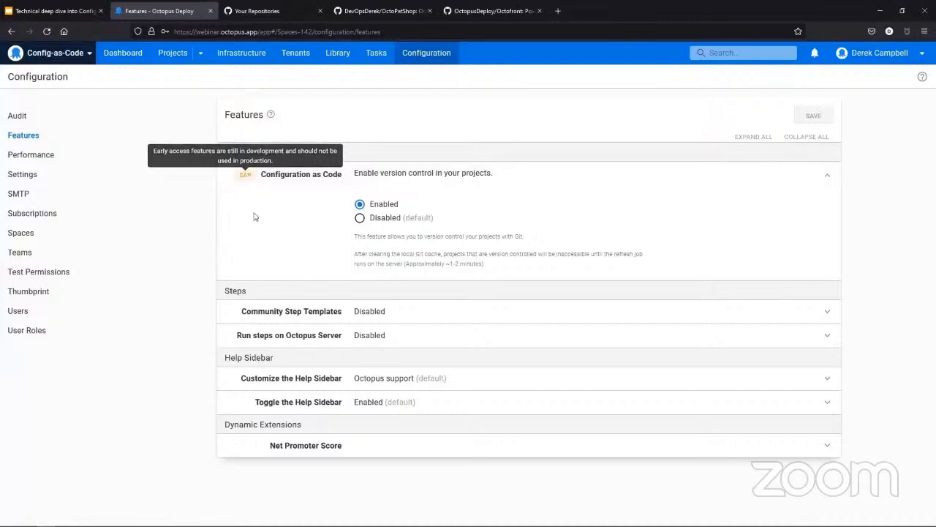
{"action": "left_click", "coordinate": [123, 54]}
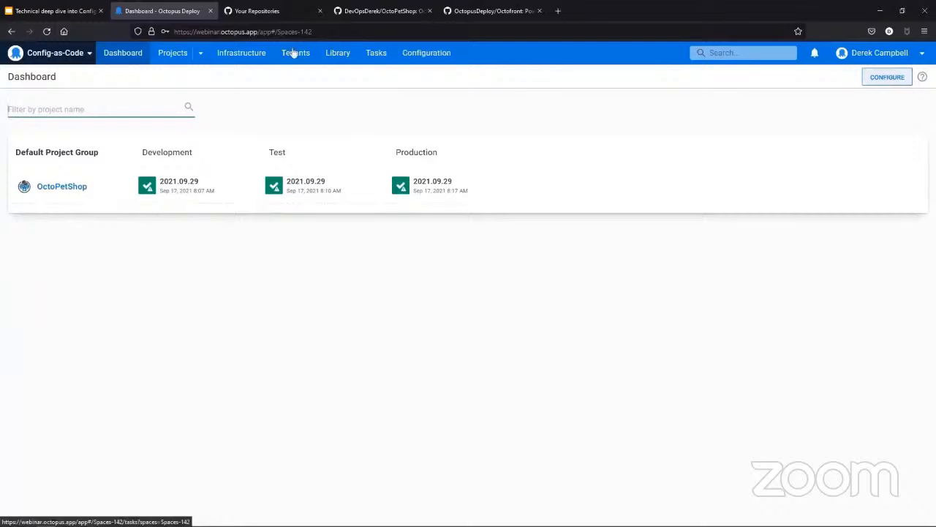
{"action": "left_click", "coordinate": [168, 55]}
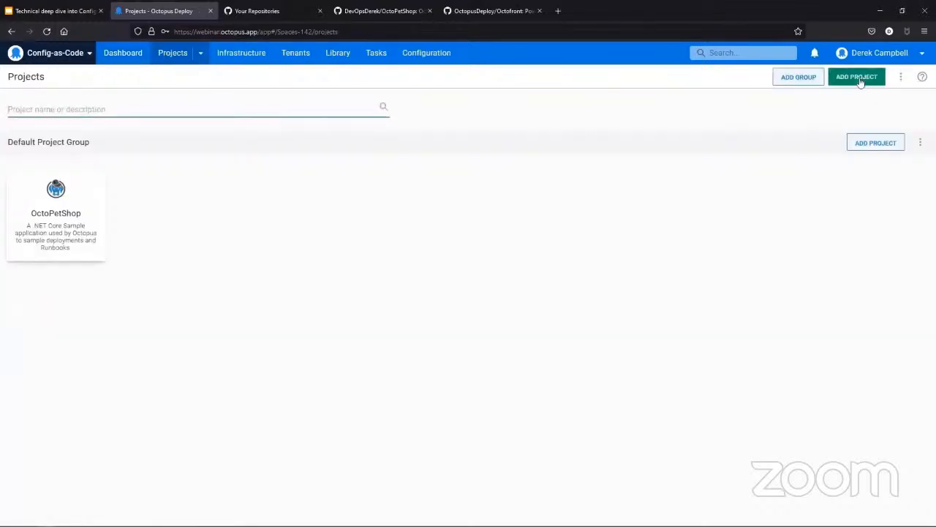
{"action": "left_click", "coordinate": [857, 78]}
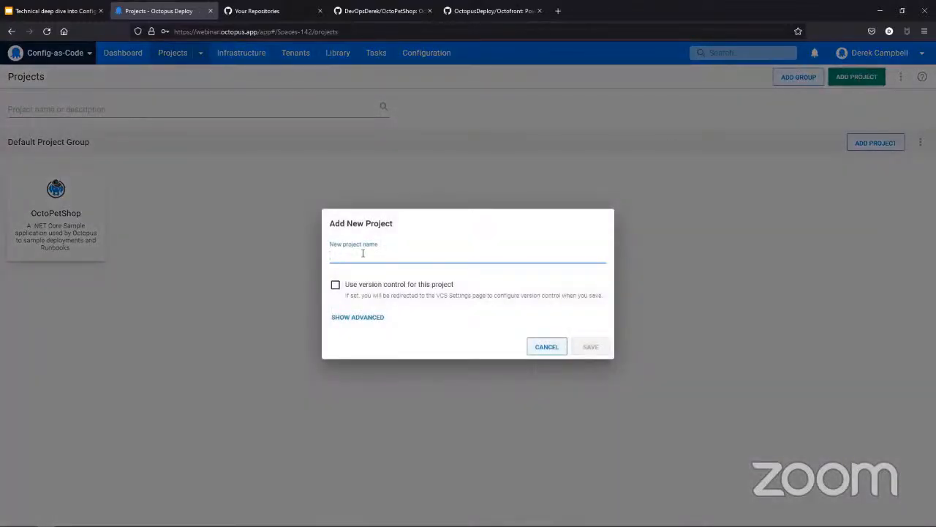
{"action": "type", "text": "Demo for"}
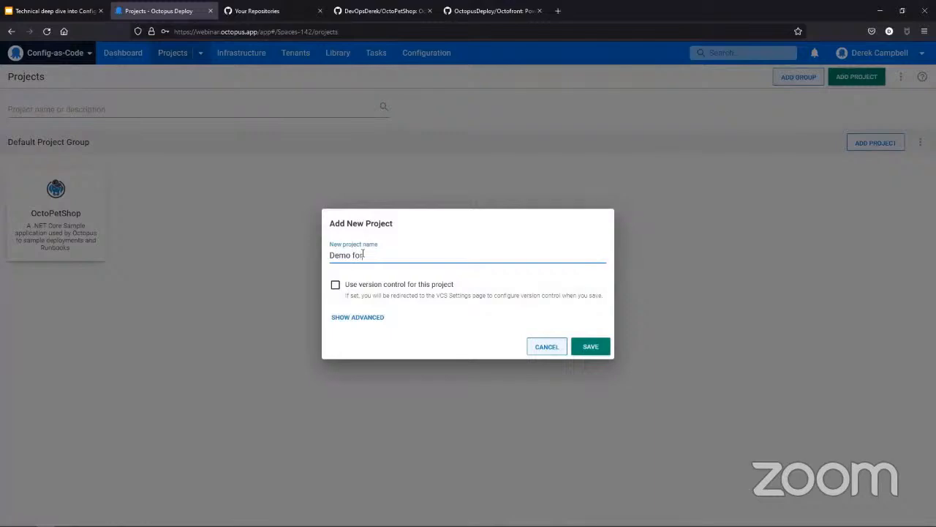
{"action": "type", "text": " Config as Code"}
{"action": "left_click", "coordinate": [336, 287]}
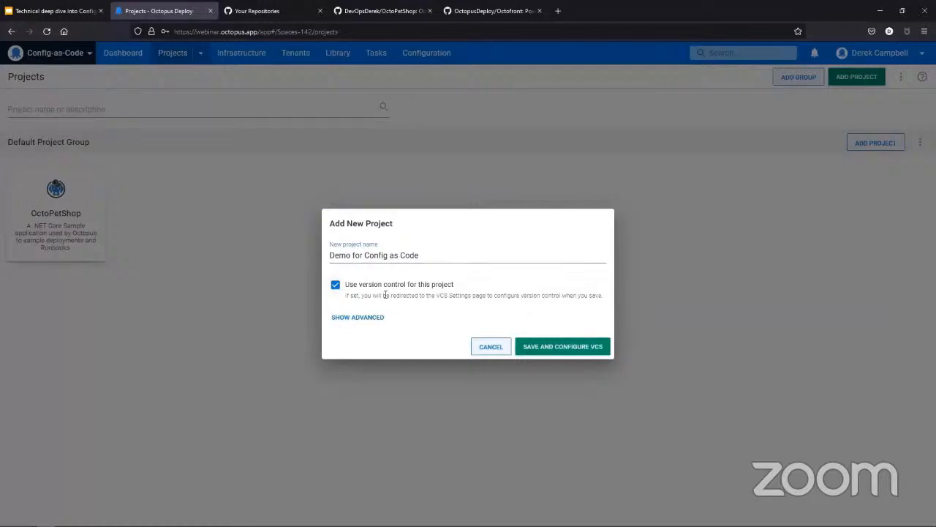
{"action": "left_click", "coordinate": [591, 351]}
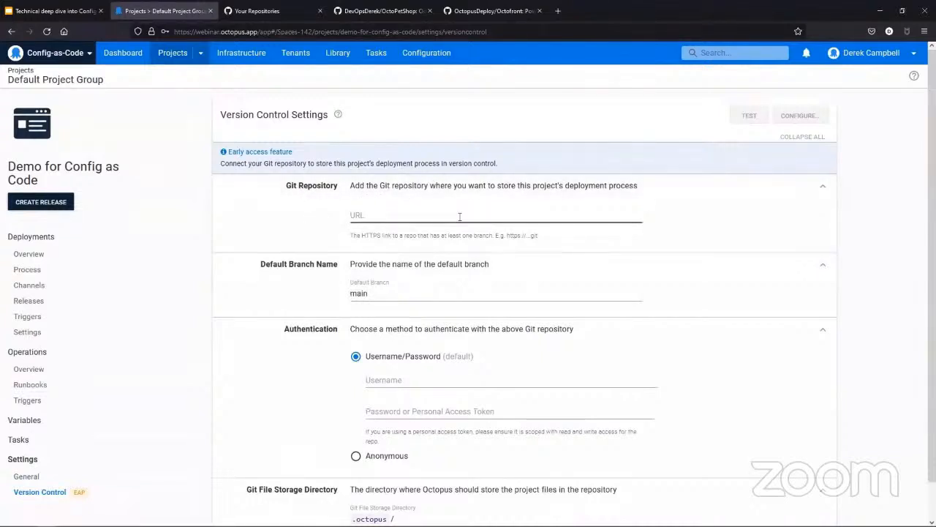
Step: Switch to GitHub and start a new repository named "Demo for Config as Code"
{"action": "left_click", "coordinate": [390, 217]}
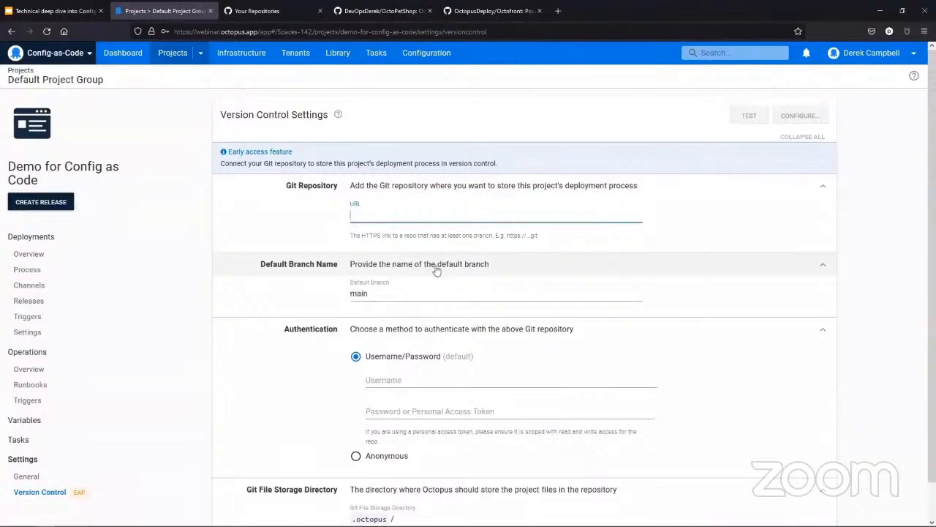
{"action": "scroll", "coordinate": [439, 288], "scroll_direction": "down", "scroll_amount": 1}
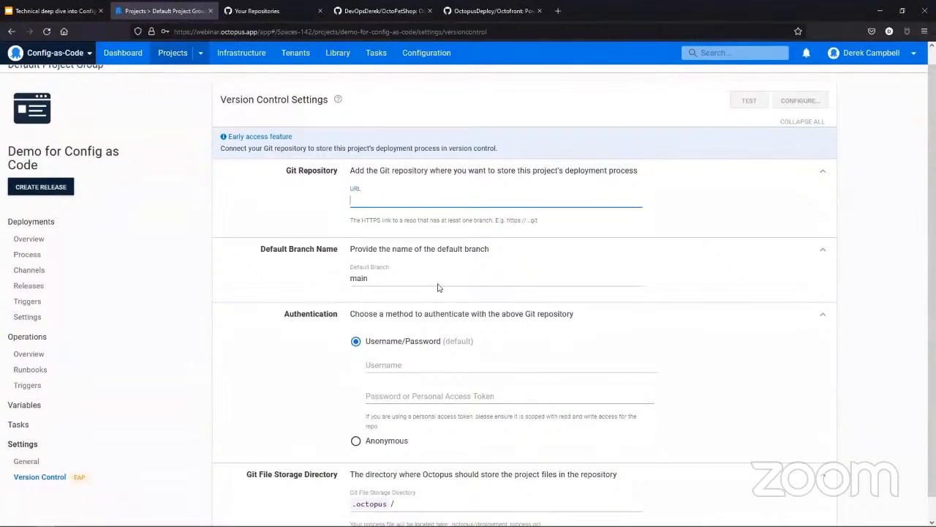
{"action": "scroll", "coordinate": [438, 287], "scroll_direction": "up", "scroll_amount": 1}
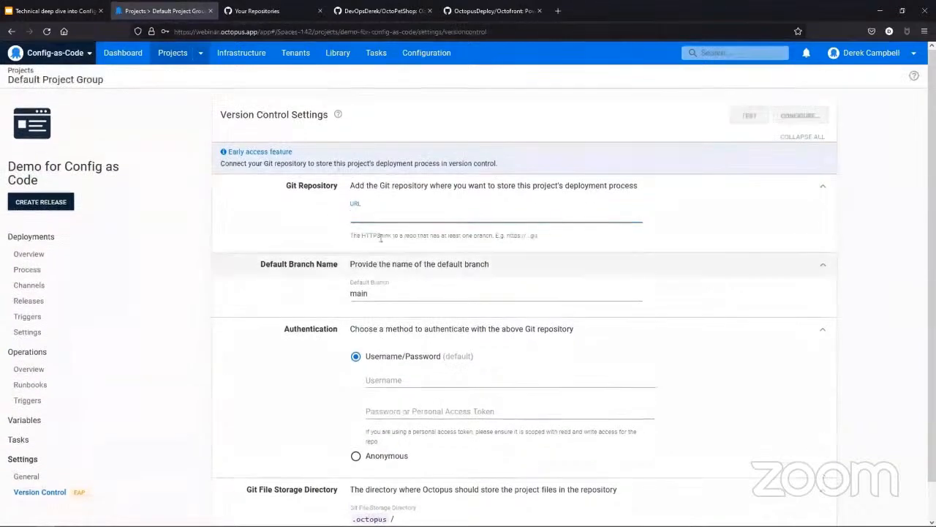
{"action": "left_click", "coordinate": [286, 20]}
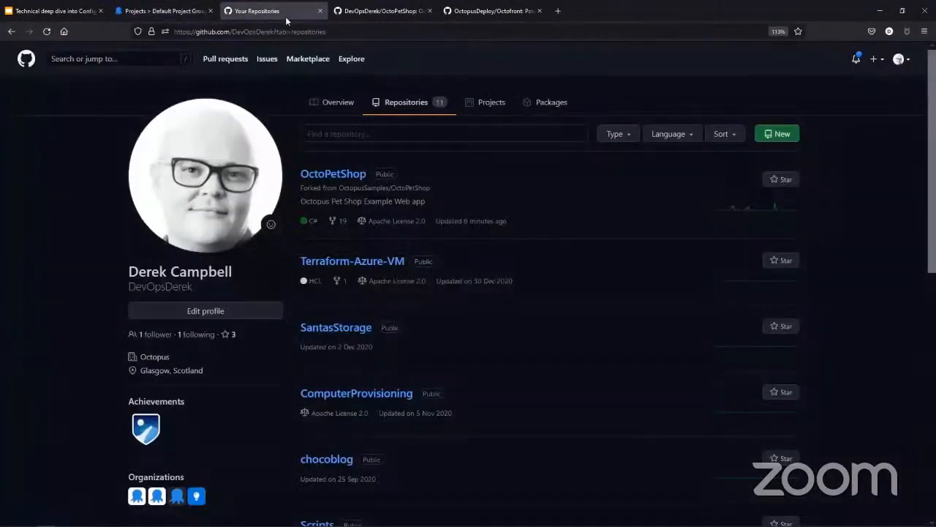
{"action": "left_click", "coordinate": [790, 134]}
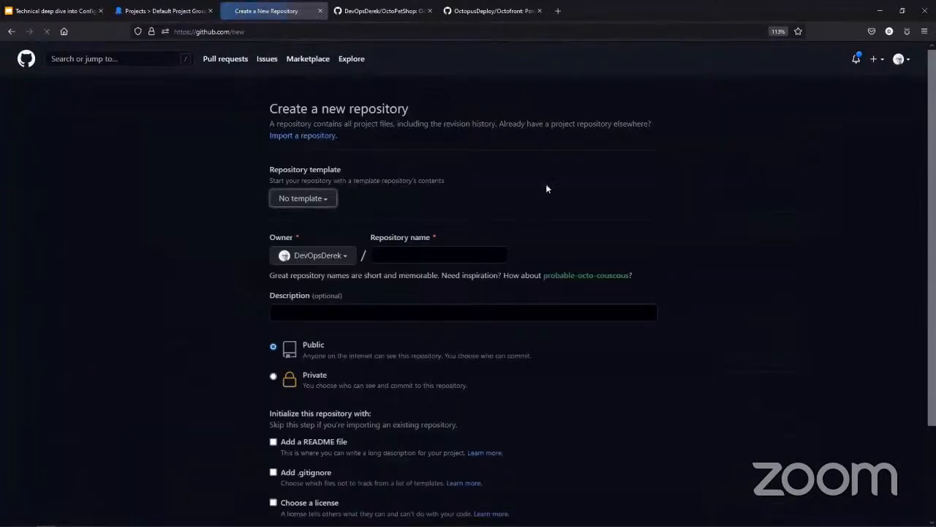
{"action": "left_click", "coordinate": [395, 259]}
{"action": "type", "text": "Dem"}
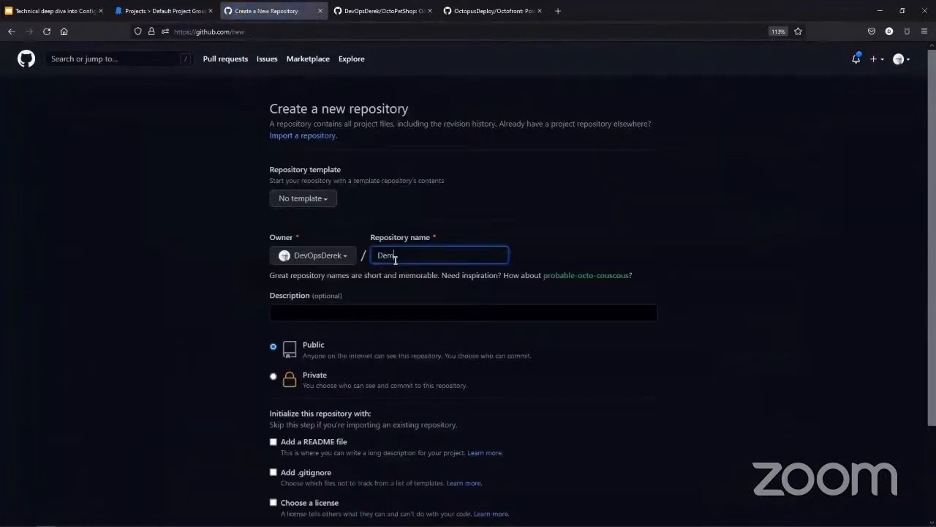
{"action": "type", "text": "o for Co"}
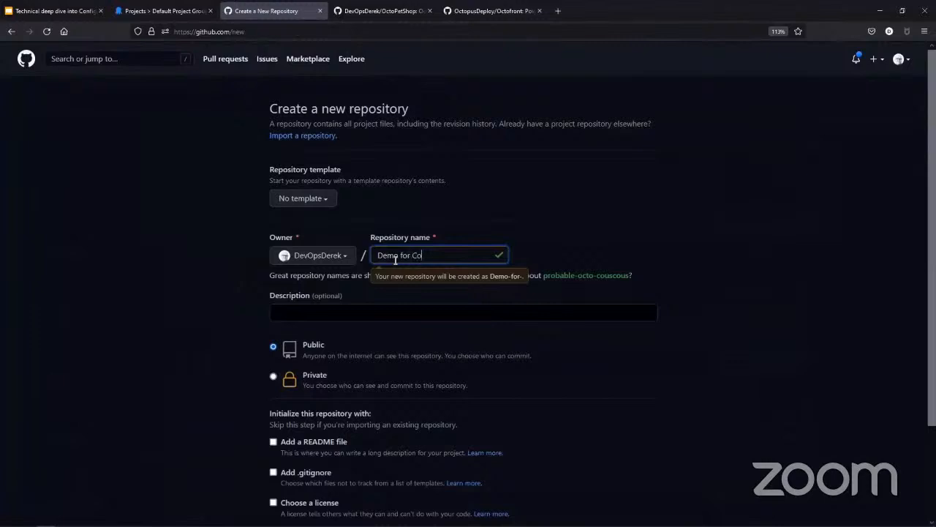
{"action": "type", "text": "nfig as Code"}
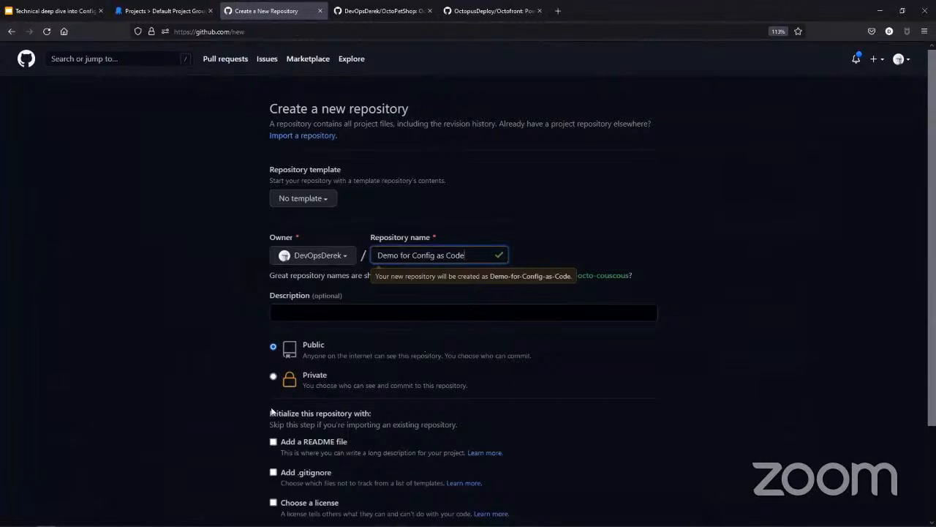
Step: Initialize the repository with a README file and the MIT License, and create it
{"action": "scroll", "coordinate": [310, 398], "scroll_direction": "down", "scroll_amount": 1}
{"action": "left_click", "coordinate": [273, 383]}
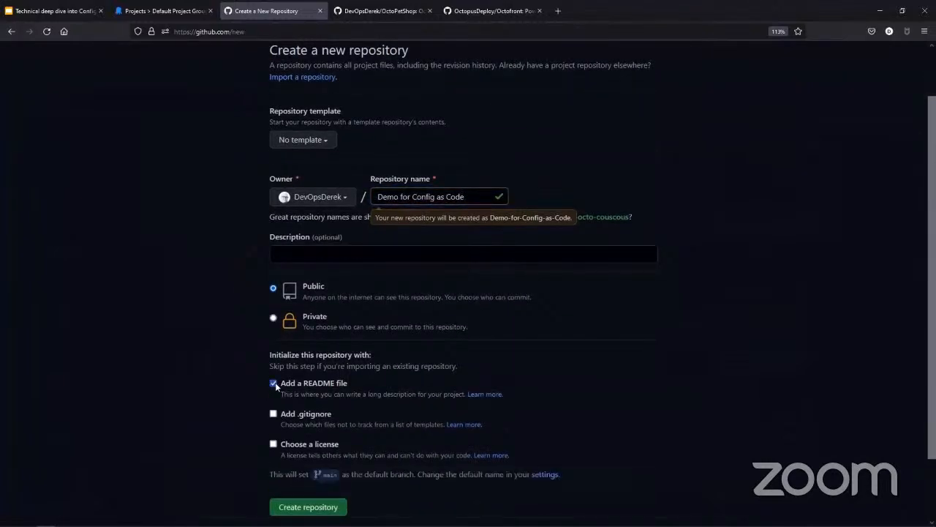
{"action": "left_click", "coordinate": [273, 445]}
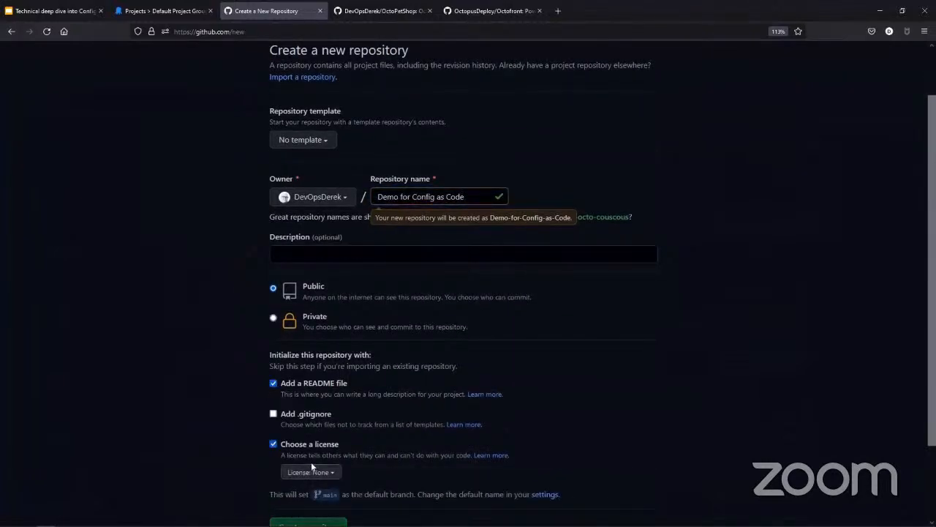
{"action": "left_click", "coordinate": [312, 473]}
{"action": "scroll", "coordinate": [313, 477], "scroll_direction": "down", "scroll_amount": 2}
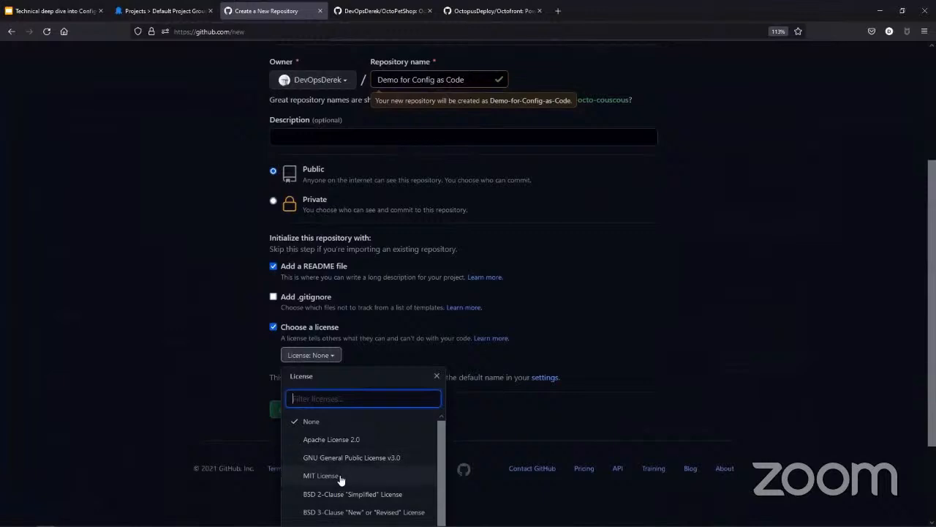
{"action": "left_click", "coordinate": [338, 479]}
{"action": "left_click", "coordinate": [311, 435]}
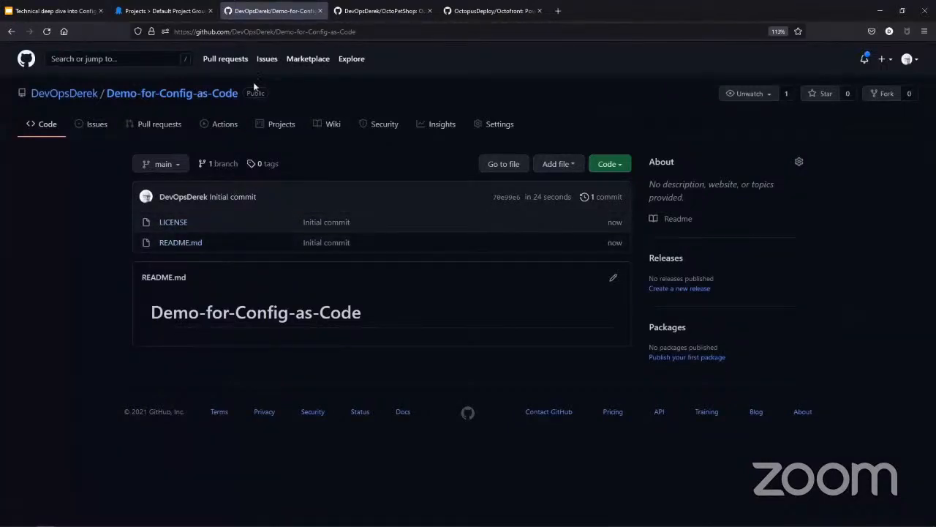
Step: Copy the repository's HTTPS clone URL and enter it as the Git repository URL in the Octopus Deploy project's version control settings
{"action": "left_click", "coordinate": [611, 165]}
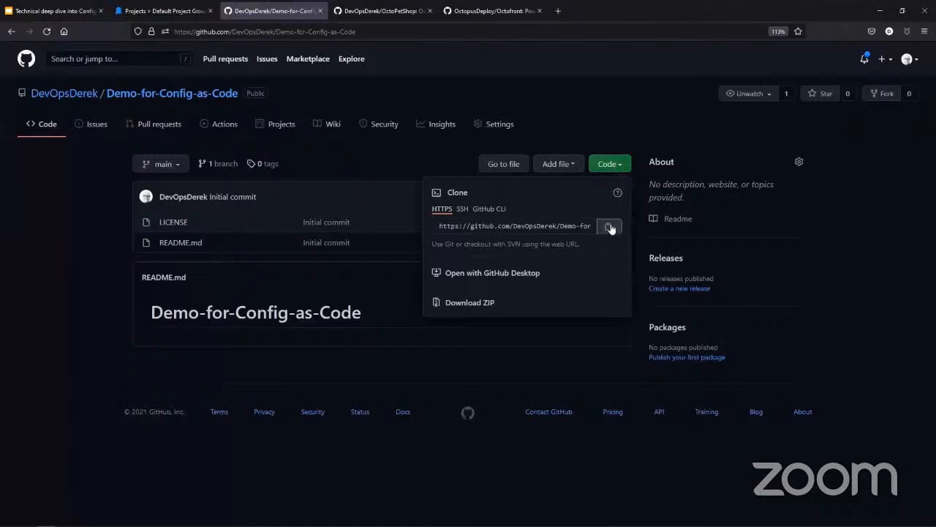
{"action": "left_click", "coordinate": [611, 231]}
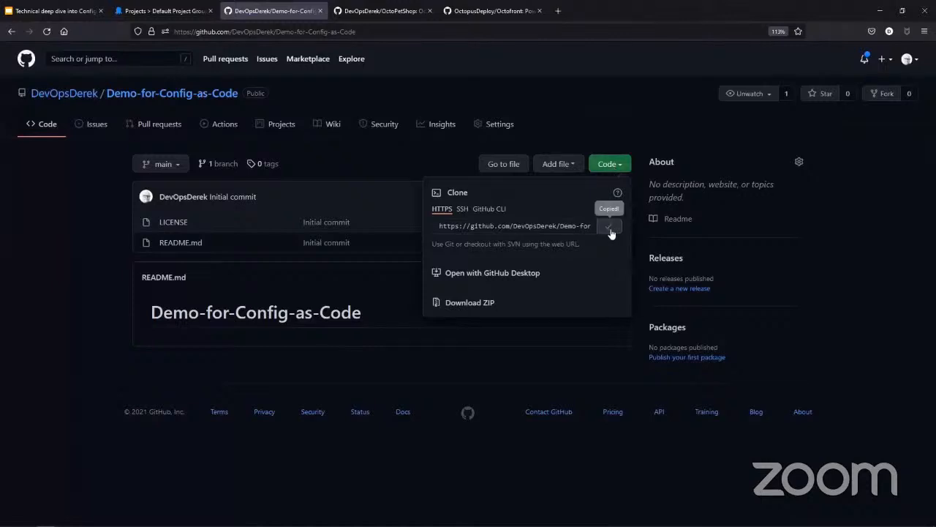
{"action": "left_click", "coordinate": [164, 12]}
{"action": "left_click", "coordinate": [428, 212]}
{"action": "key", "text": "ctrl+v"}
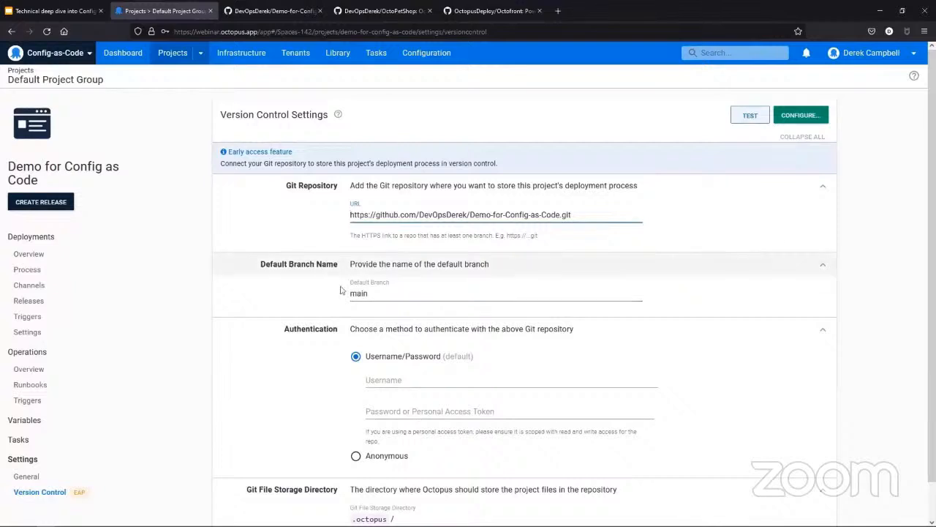
{"action": "left_click_drag", "start_coordinate": [391, 294], "coordinate": [339, 294]}
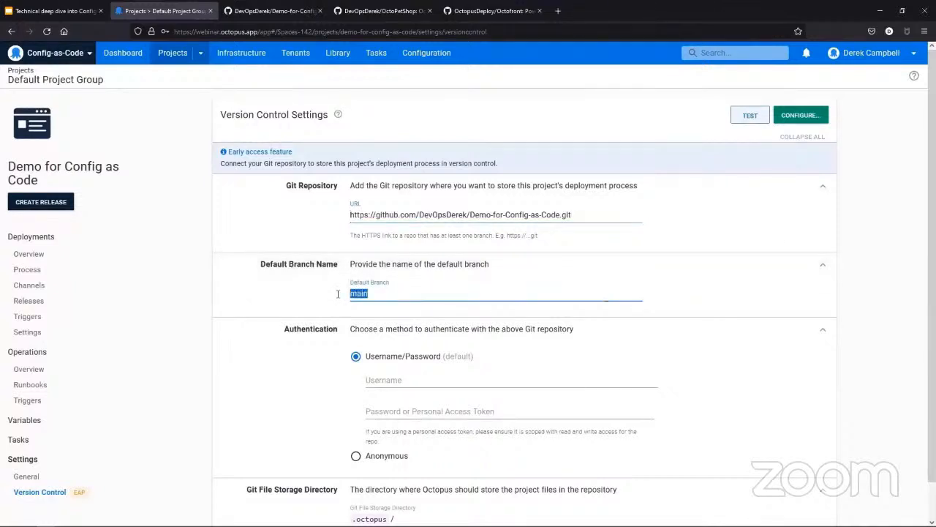
Step: Fill in the GitHub username and personal access token for authenticating with the Git repository
{"action": "left_click", "coordinate": [393, 377]}
{"action": "type", "text": "De"}
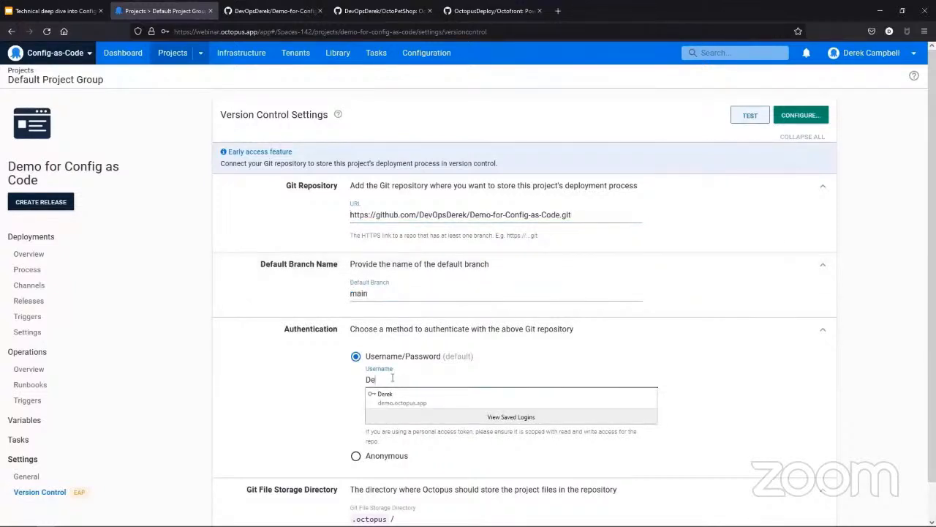
{"action": "type", "text": "vOpsDerek"}
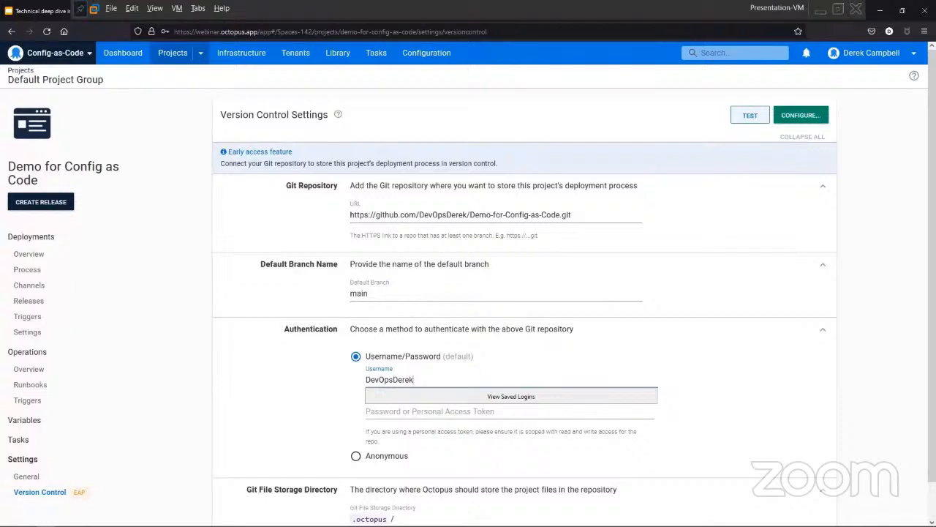
{"action": "left_click", "coordinate": [153, 8]}
{"action": "left_click", "coordinate": [183, 35]}
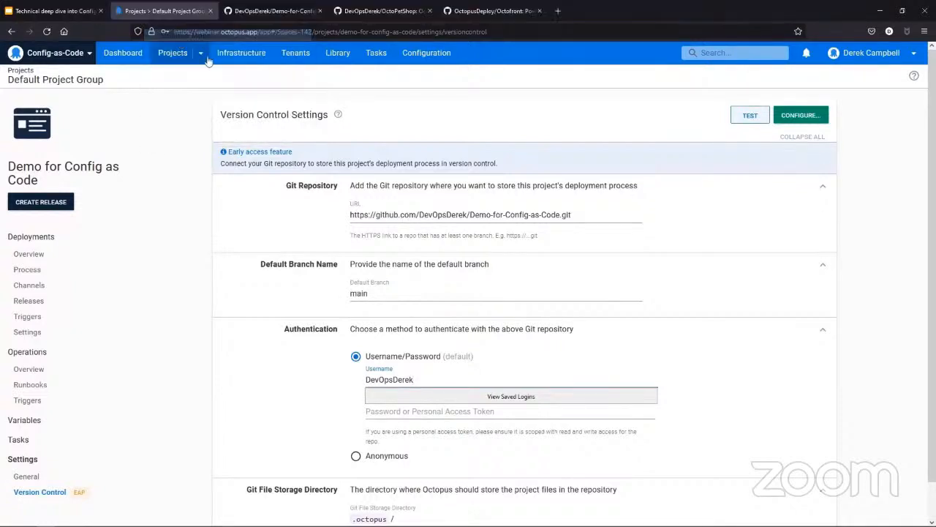
{"action": "left_click", "coordinate": [607, 414]}
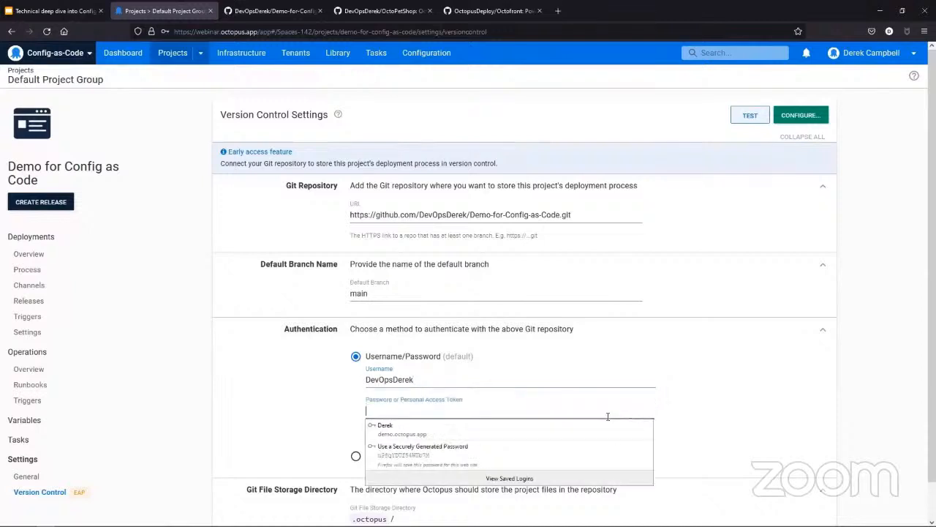
{"action": "left_click", "coordinate": [607, 423]}
{"action": "left_click", "coordinate": [724, 337]}
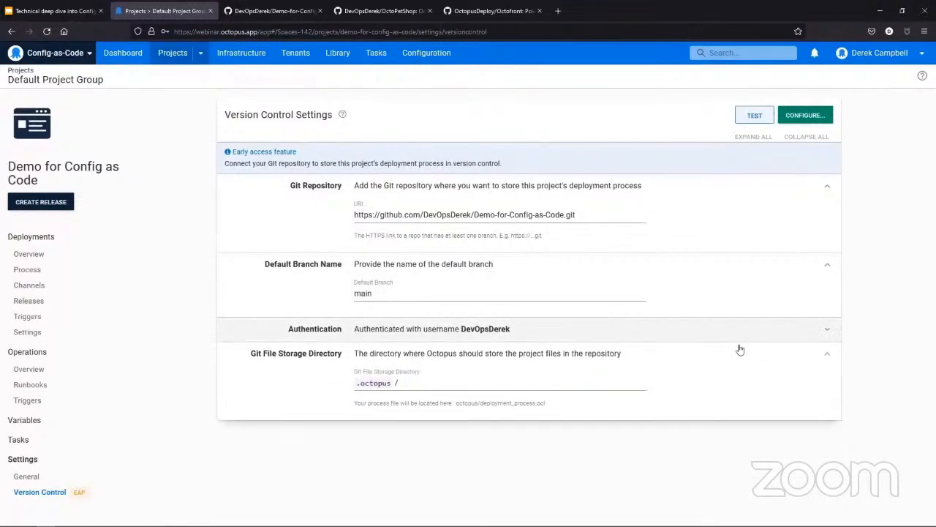
{"action": "left_click", "coordinate": [736, 331]}
{"action": "scroll", "coordinate": [664, 372], "scroll_direction": "down", "scroll_amount": 1}
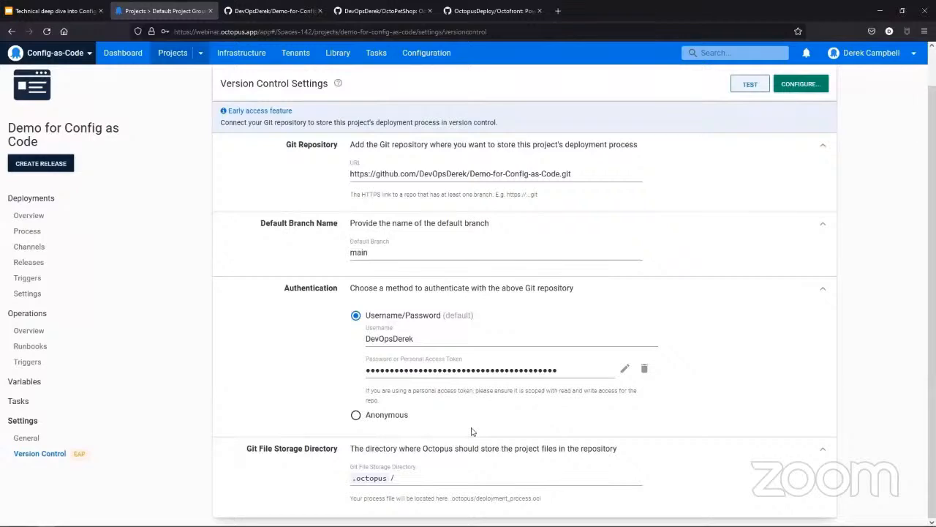
Step: Test the version control settings, and configure version control with the commit summary "Initial Commit"
{"action": "left_click", "coordinate": [751, 84]}
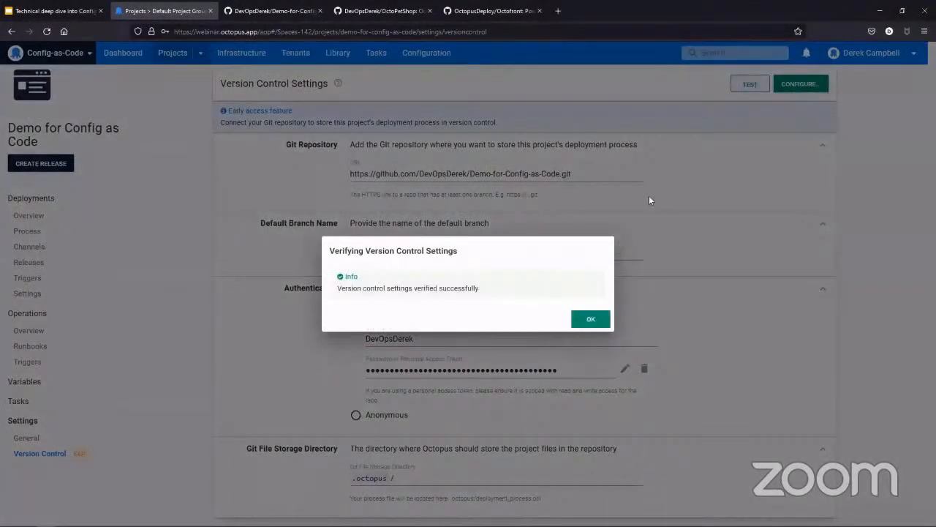
{"action": "left_click", "coordinate": [592, 320]}
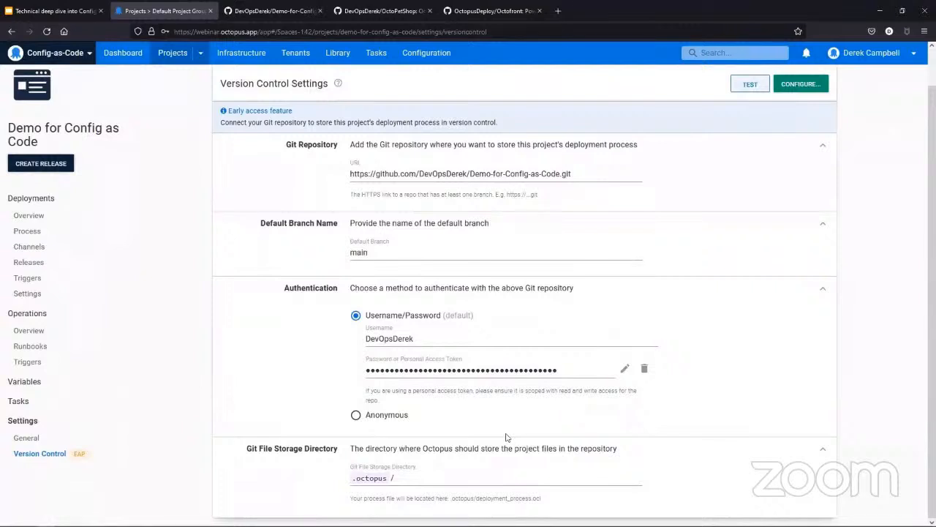
{"action": "left_click", "coordinate": [799, 85]}
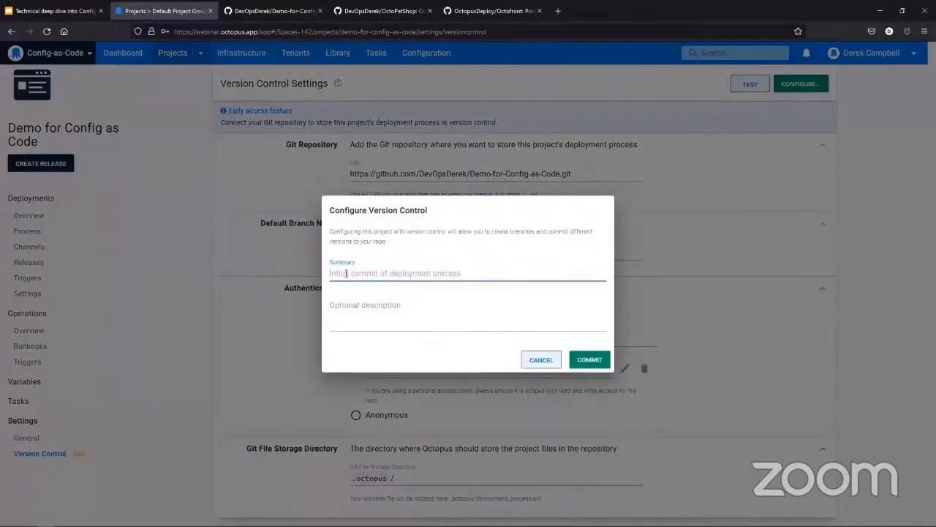
{"action": "type", "text": "In"}
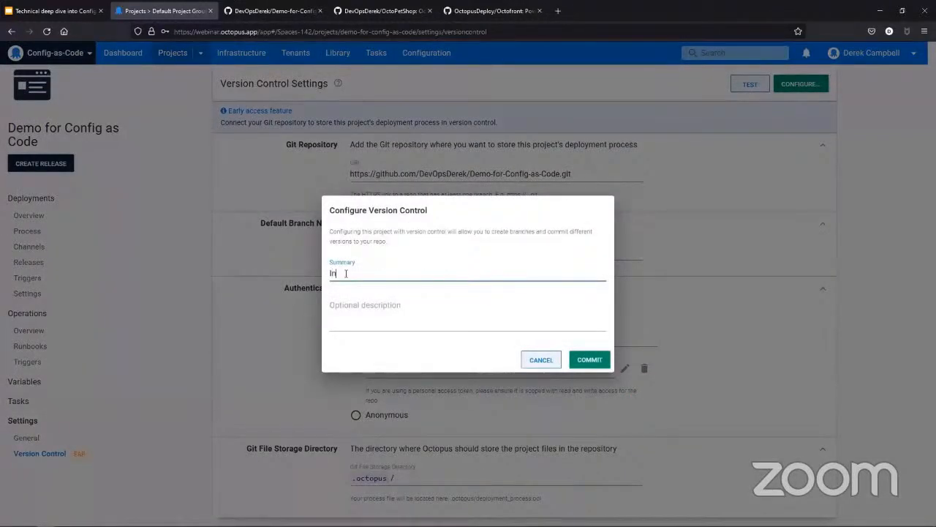
{"action": "type", "text": "itial Commit"}
{"action": "left_click", "coordinate": [589, 359]}
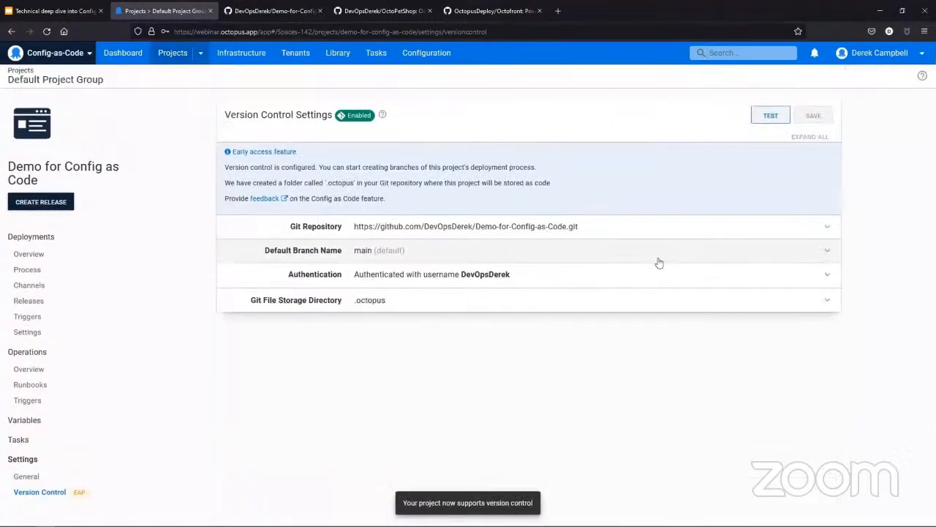
Step: Switch to the GitHub repository, reload it, and examine deployment_process.ocl inside the .octopus folder
{"action": "left_click", "coordinate": [305, 13]}
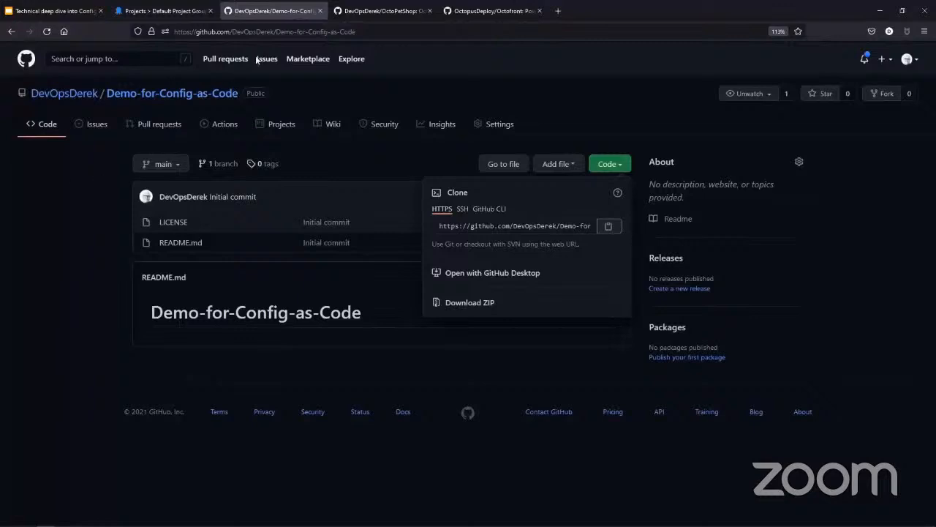
{"action": "left_click", "coordinate": [268, 31]}
{"action": "key", "text": "Return"}
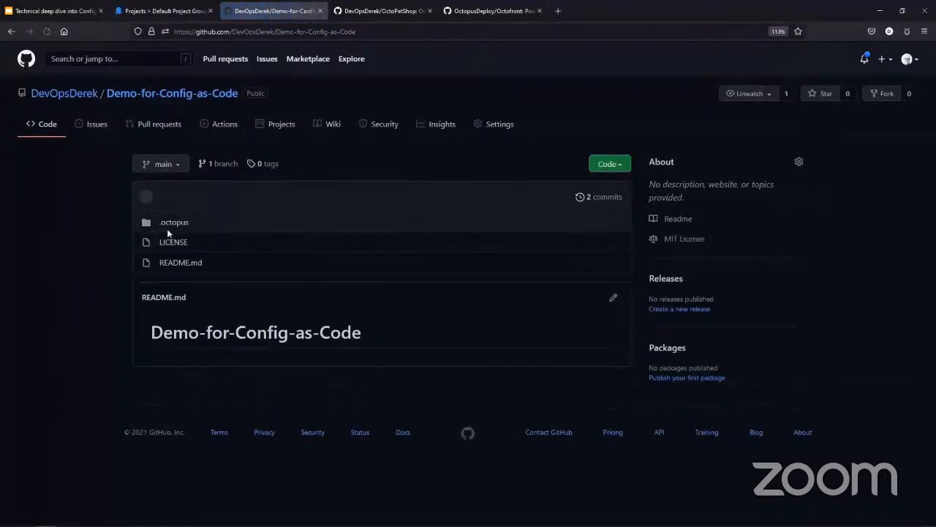
{"action": "left_click", "coordinate": [168, 226]}
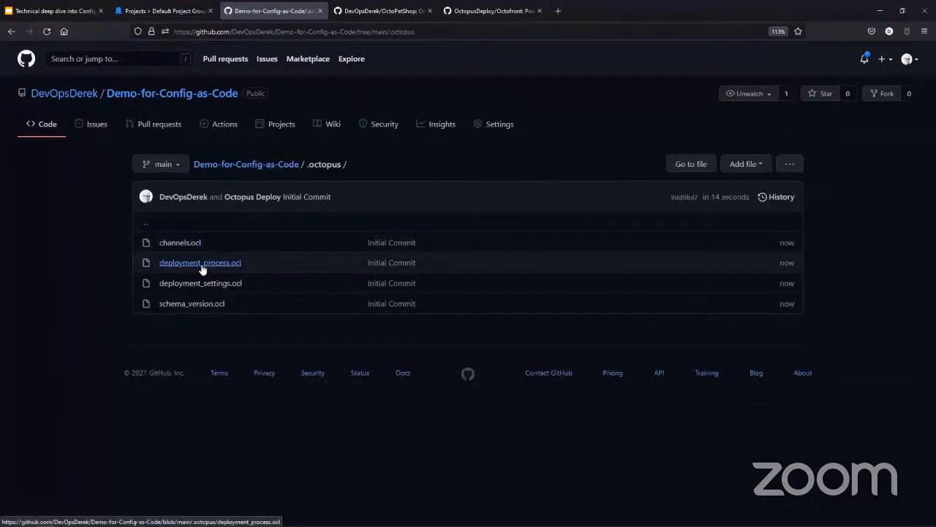
{"action": "left_click", "coordinate": [202, 265]}
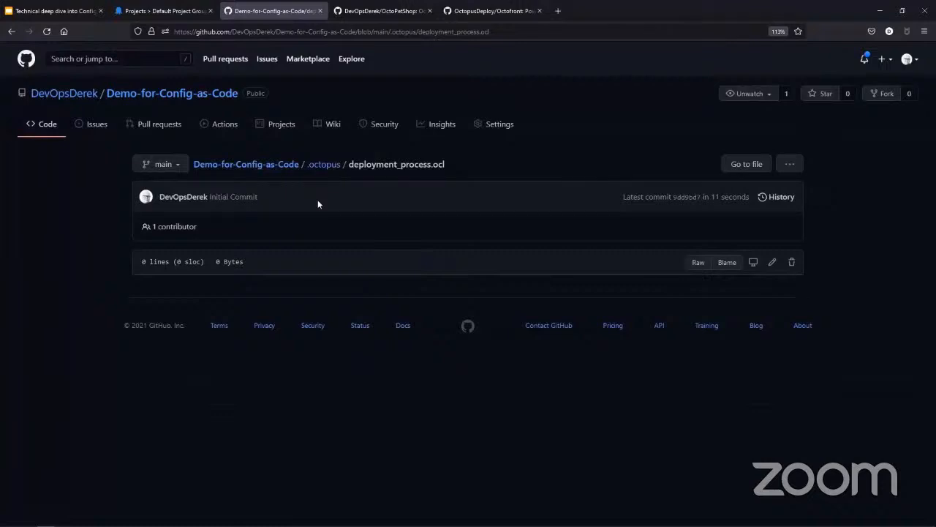
Step: Switch back to Octopus Deploy, open the project's deployment process, and view the Config as Code early access feedback form
{"action": "left_click", "coordinate": [178, 16]}
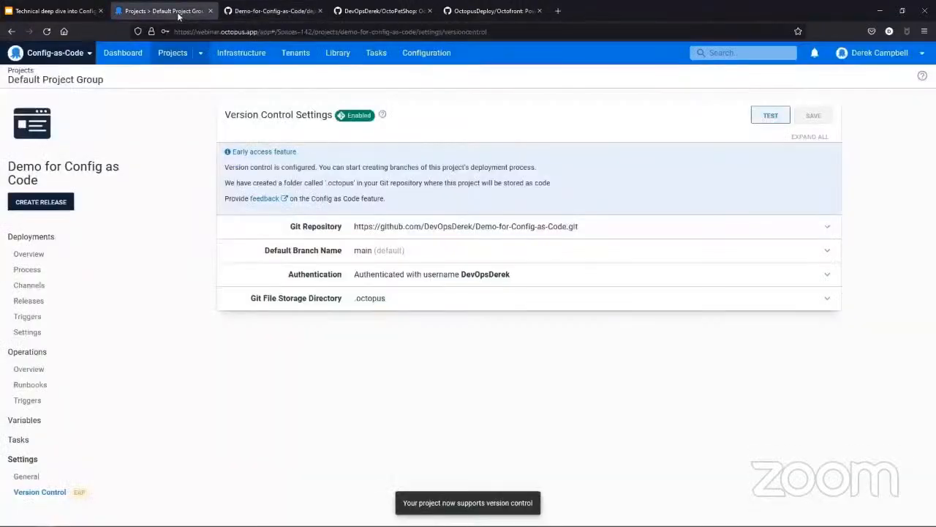
{"action": "left_click", "coordinate": [41, 271]}
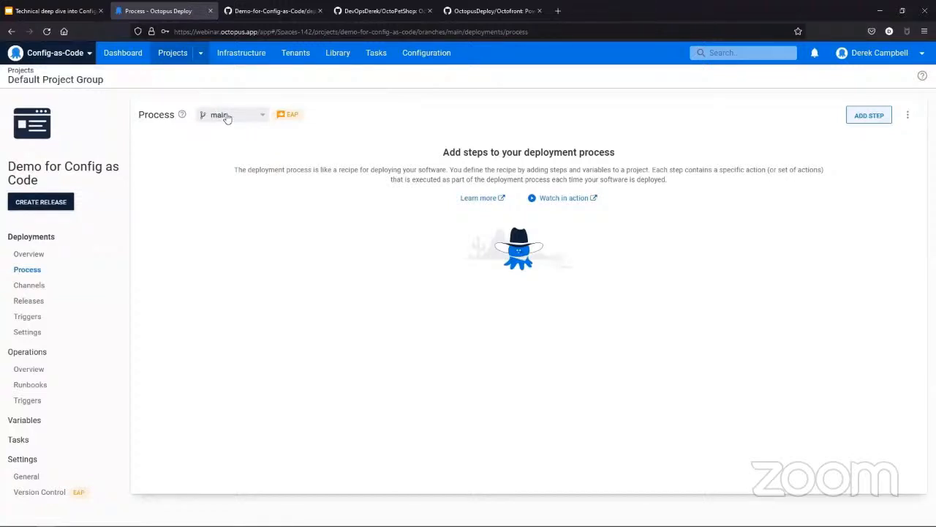
{"action": "mouse_move", "coordinate": [286, 116]}
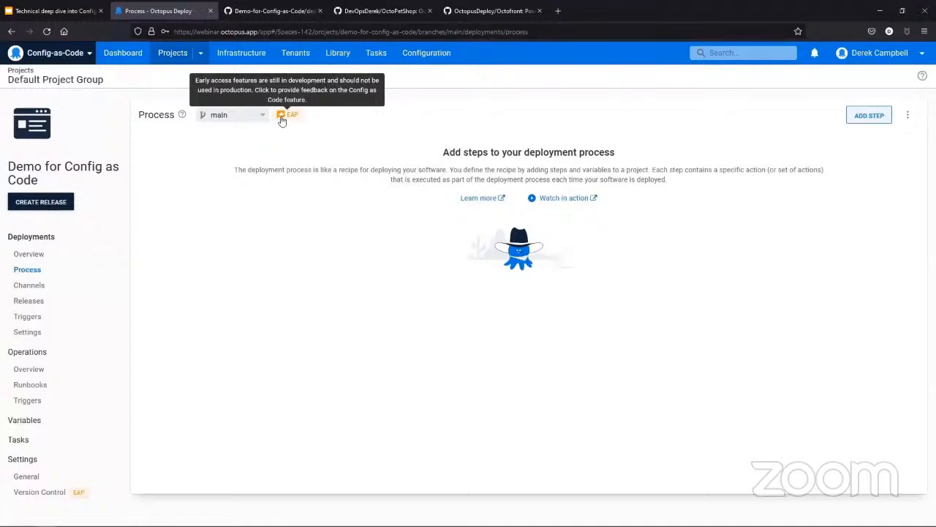
{"action": "left_click", "coordinate": [282, 119]}
{"action": "left_click", "coordinate": [191, 15]}
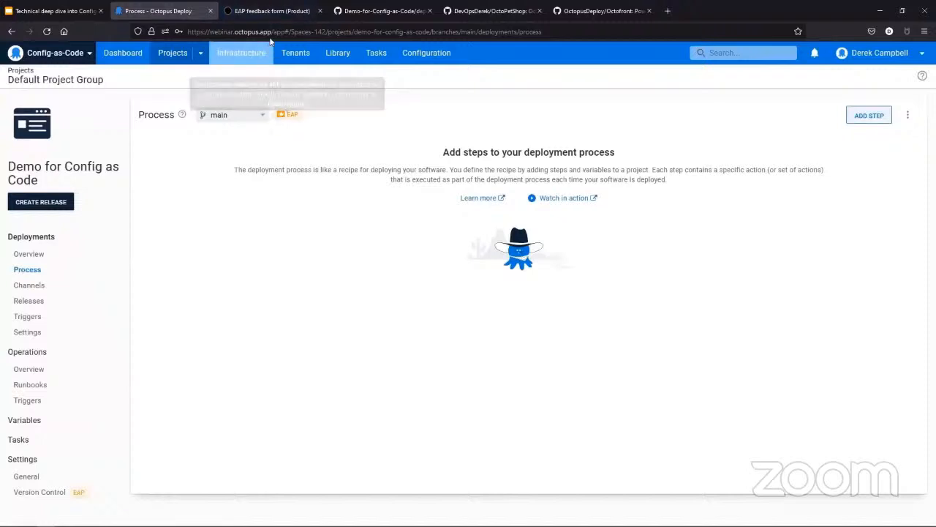
{"action": "left_click", "coordinate": [272, 13]}
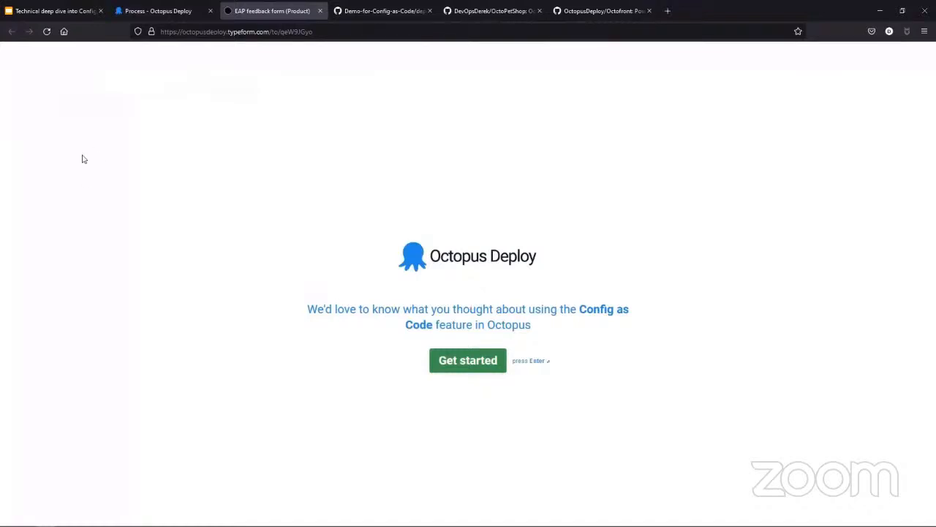
{"action": "left_click", "coordinate": [150, 9]}
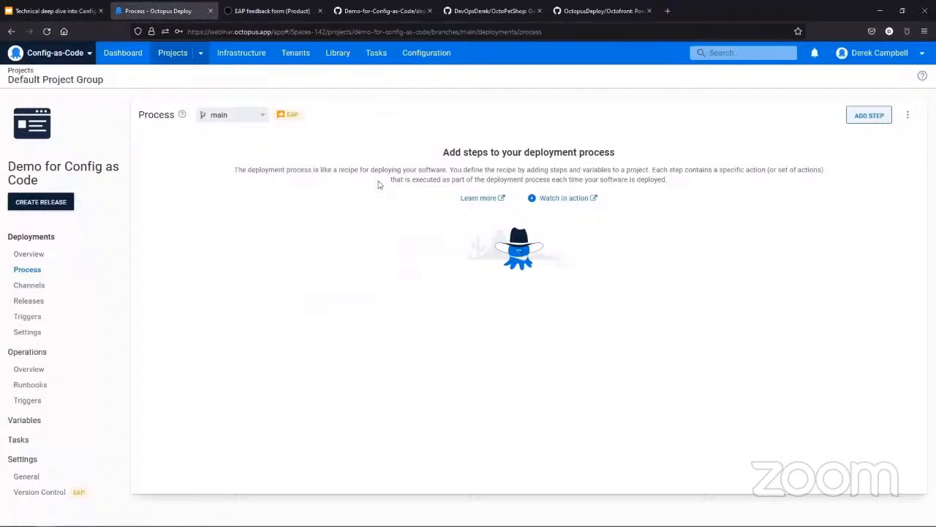
Step: Add a Manual Intervention step to the deployment process and name it "Please approve deployment"
{"action": "left_click", "coordinate": [870, 117]}
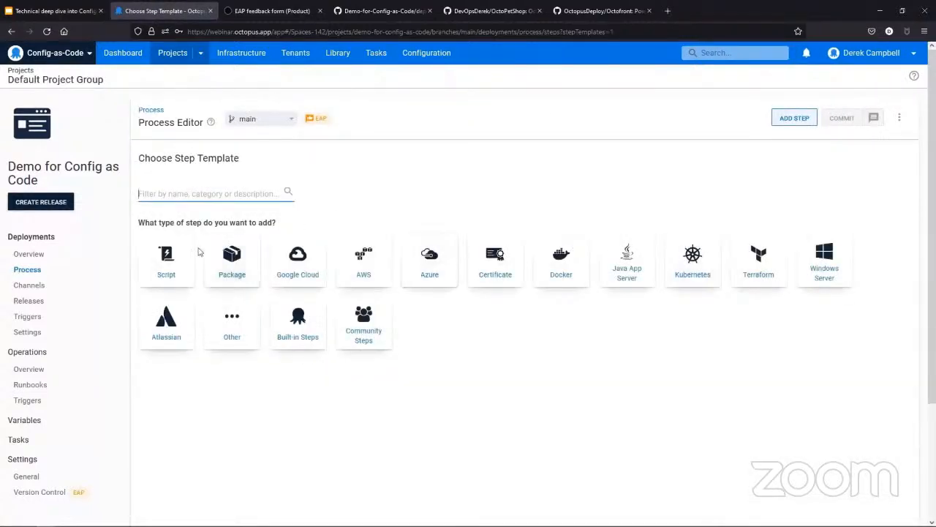
{"action": "type", "text": "Manual"}
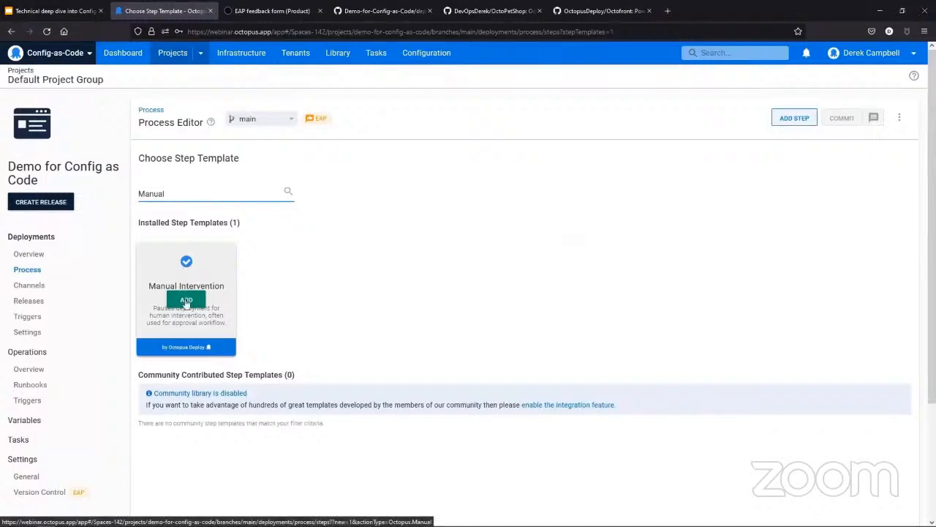
{"action": "left_click", "coordinate": [186, 301]}
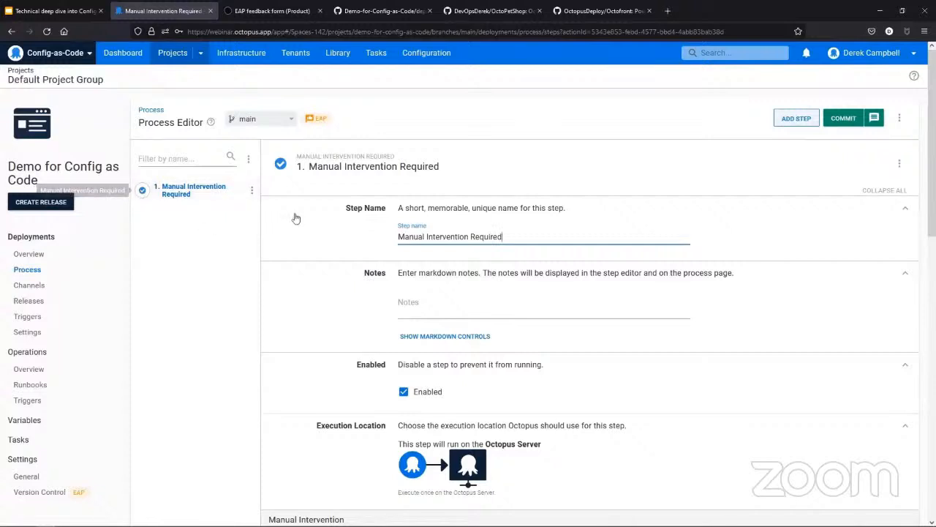
{"action": "left_click_drag", "start_coordinate": [533, 235], "coordinate": [369, 242]}
{"action": "type", "text": "P"}
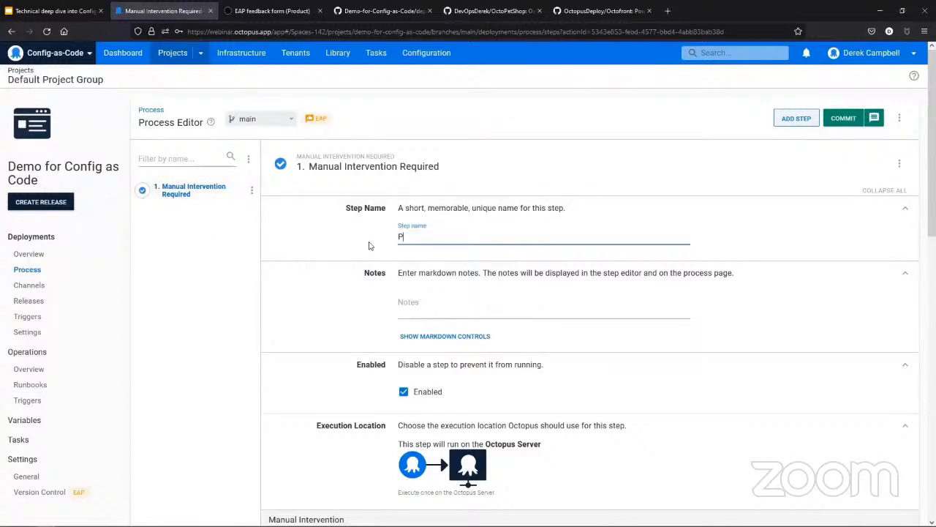
{"action": "type", "text": "lease approve"}
{"action": "type", "text": " deployment"}
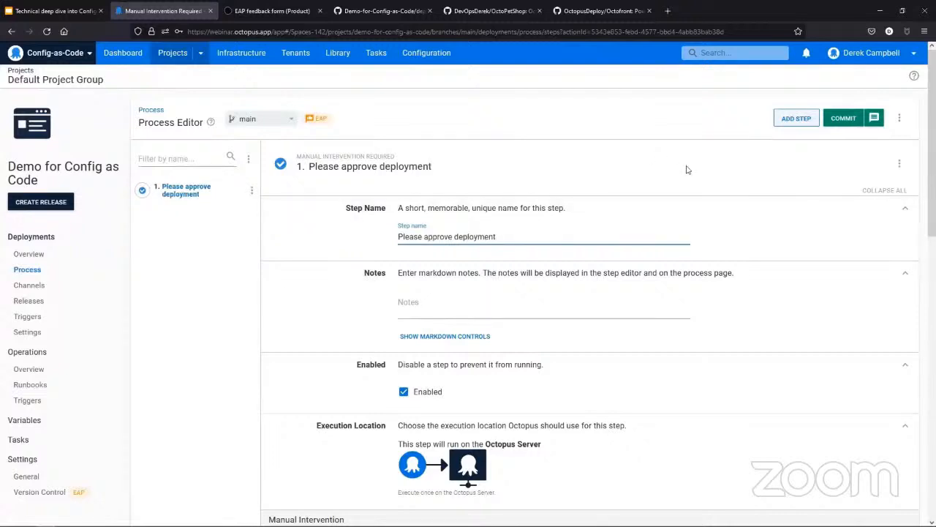
Step: Enter "Please check deployment" as the manual intervention step's instructions
{"action": "scroll", "coordinate": [673, 197], "scroll_direction": "down", "scroll_amount": 1}
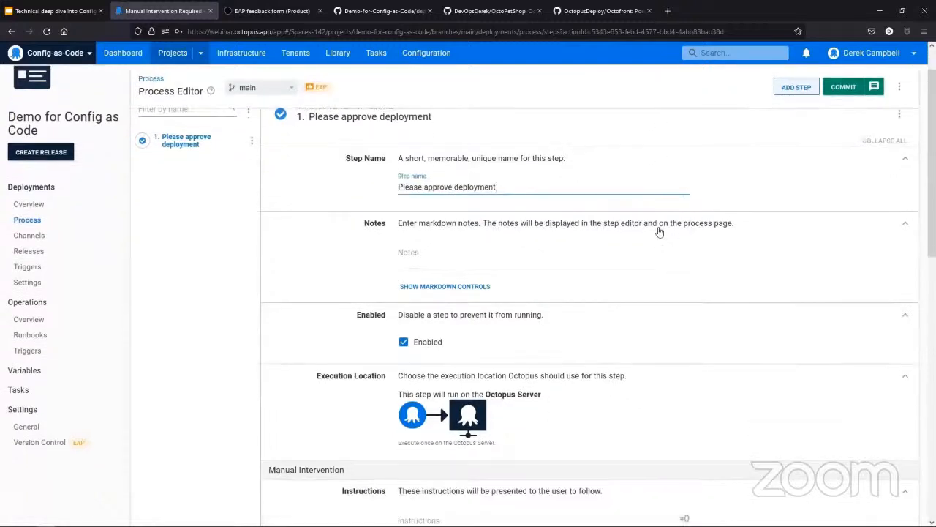
{"action": "scroll", "coordinate": [560, 305], "scroll_direction": "down", "scroll_amount": 2}
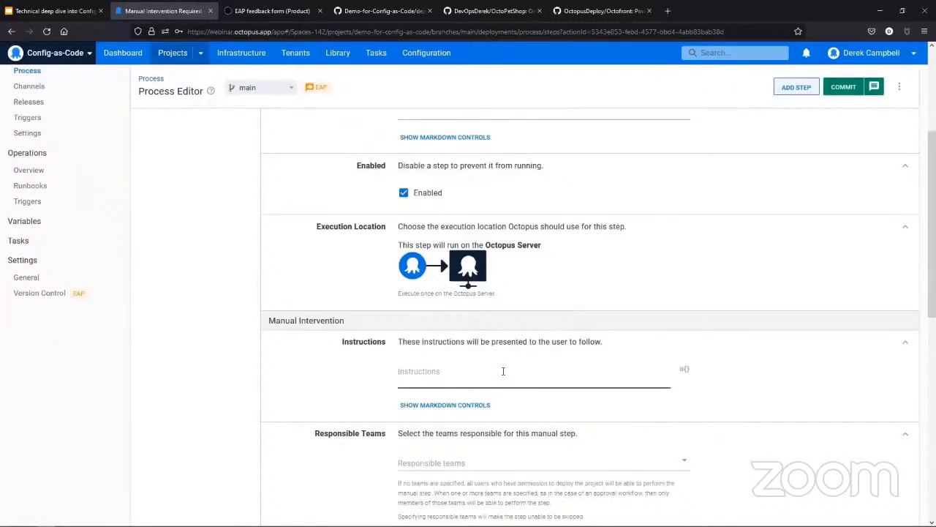
{"action": "scroll", "coordinate": [501, 371], "scroll_direction": "up", "scroll_amount": 3}
{"action": "scroll", "coordinate": [502, 370], "scroll_direction": "down", "scroll_amount": 3}
{"action": "left_click", "coordinate": [402, 372]}
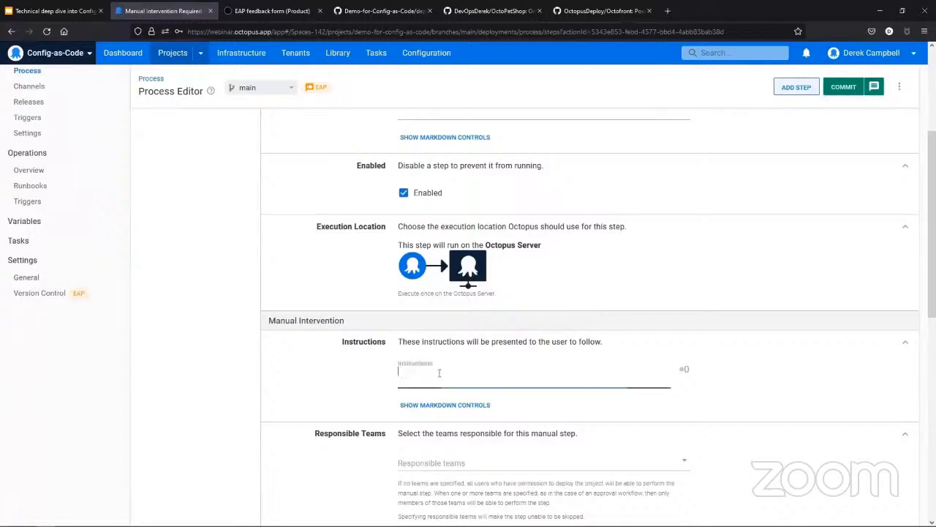
{"action": "type", "text": "Pl"}
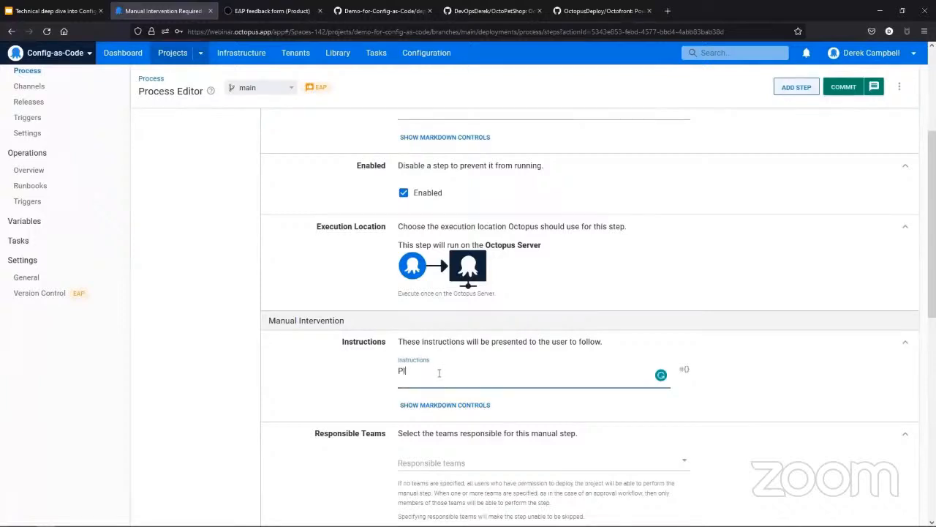
{"action": "type", "text": "ease check deployment"}
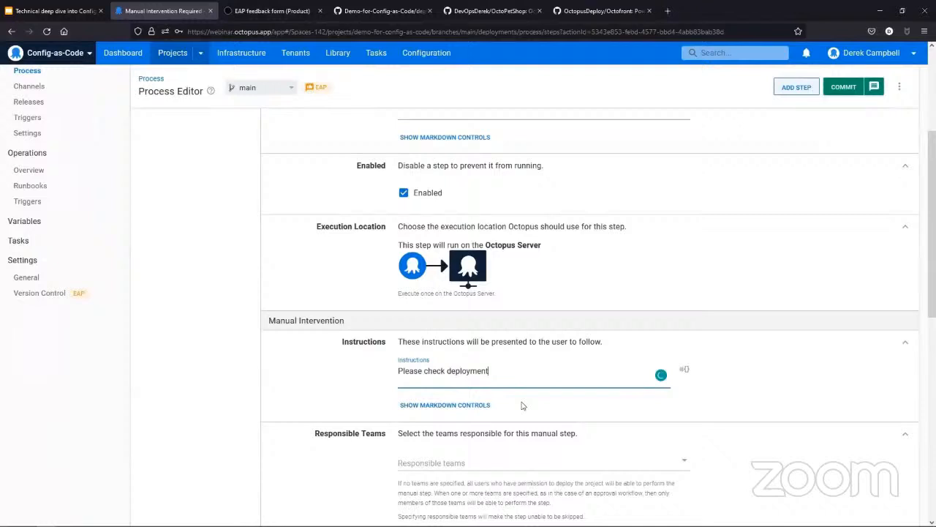
Step: Assign Space Managers as the responsible team for the manual intervention step, and review its deployment blocking and condition settings
{"action": "scroll", "coordinate": [522, 405], "scroll_direction": "down", "scroll_amount": 1}
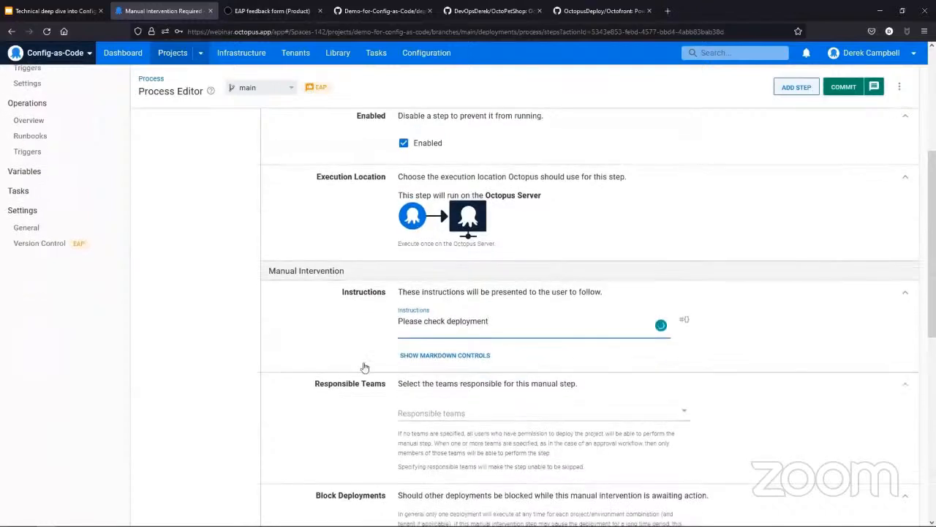
{"action": "left_click", "coordinate": [596, 410]}
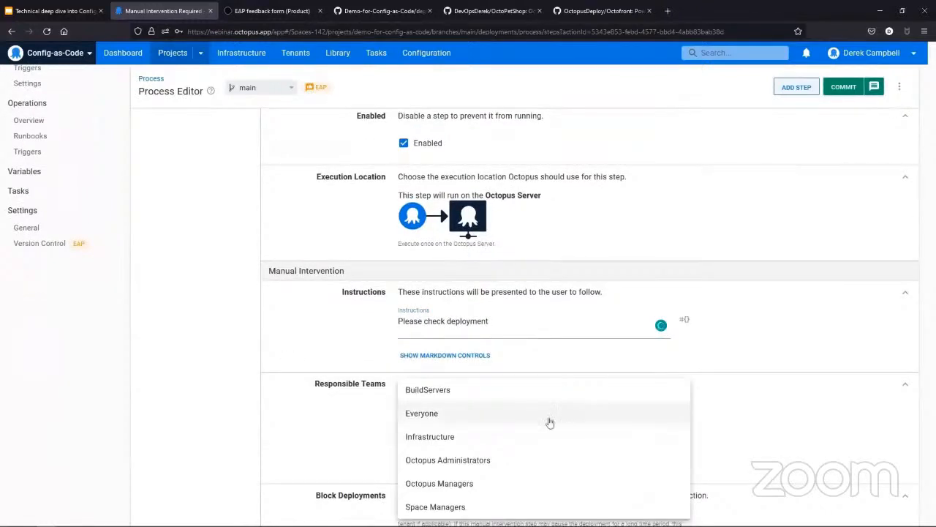
{"action": "left_click", "coordinate": [487, 507]}
{"action": "scroll", "coordinate": [492, 457], "scroll_direction": "down", "scroll_amount": 1}
{"action": "scroll", "coordinate": [453, 469], "scroll_direction": "down", "scroll_amount": 3}
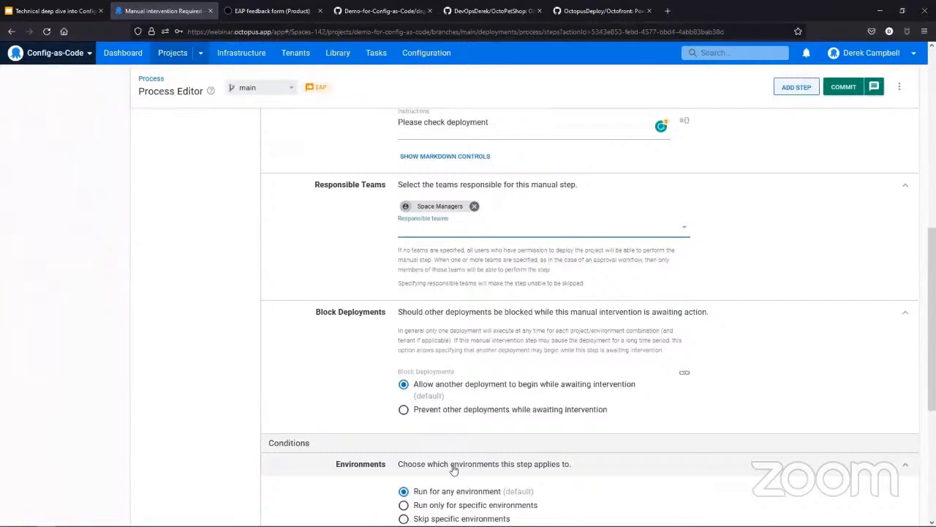
{"action": "scroll", "coordinate": [453, 468], "scroll_direction": "down", "scroll_amount": 3}
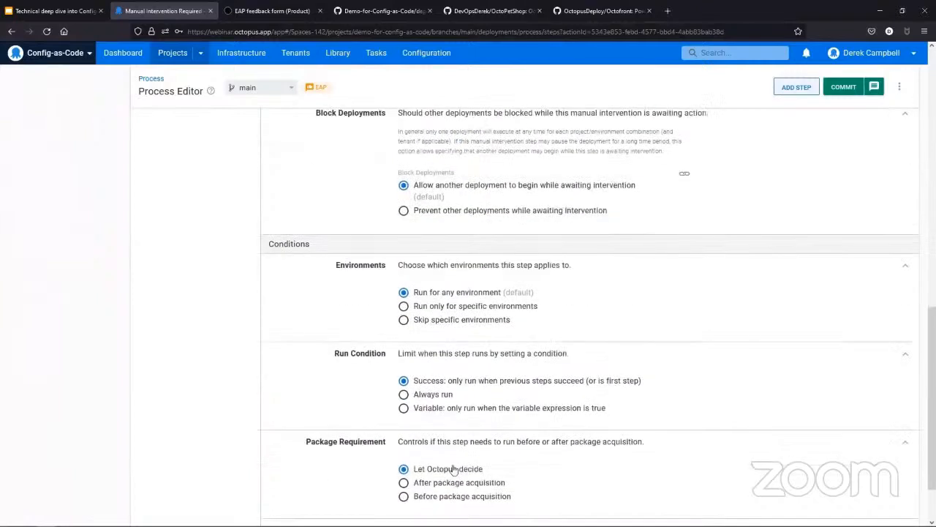
Step: Commit the process change to the main branch with the summary "Adding in Manual Intervention step"
{"action": "left_click", "coordinate": [874, 87]}
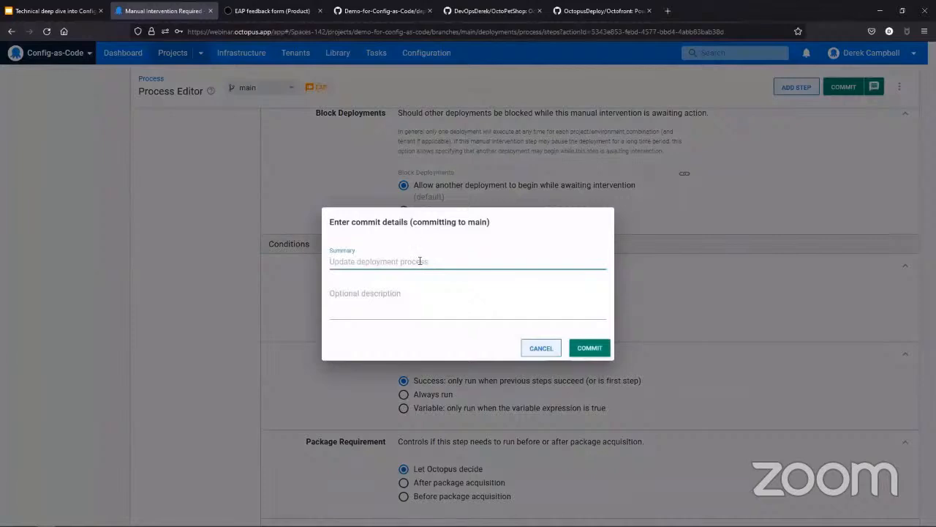
{"action": "type", "text": "A"}
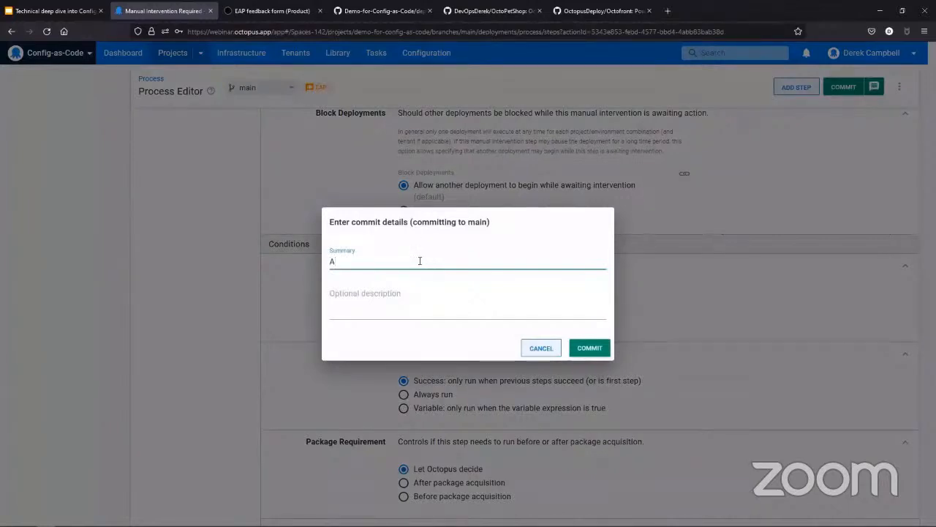
{"action": "type", "text": "dding in Manual Inter"}
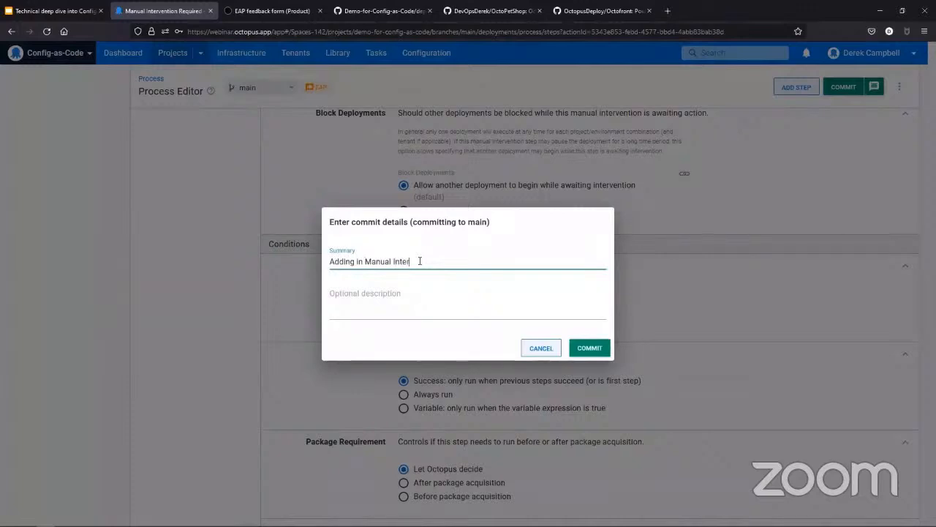
{"action": "type", "text": "vention step"}
{"action": "left_click", "coordinate": [596, 352]}
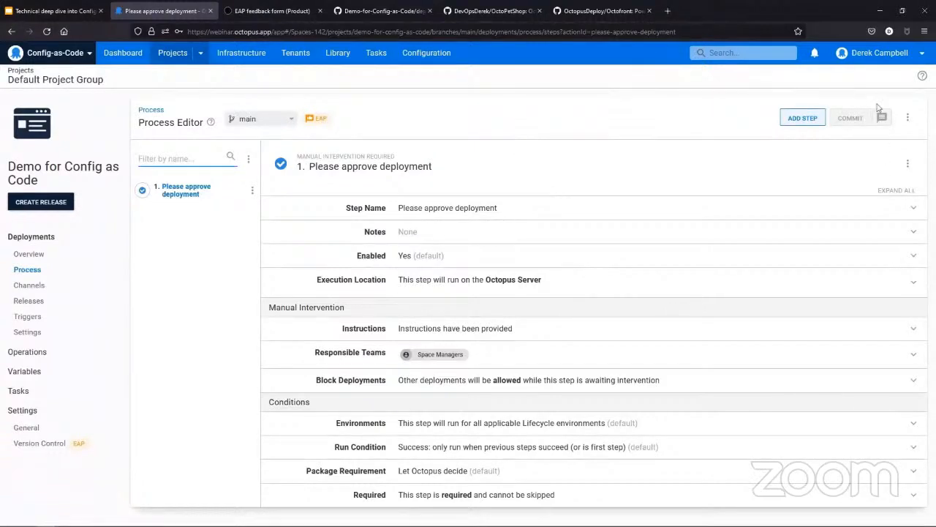
Step: Add a Run a Script step to the deployment process and name it "Run a hello world script"
{"action": "left_click", "coordinate": [798, 118]}
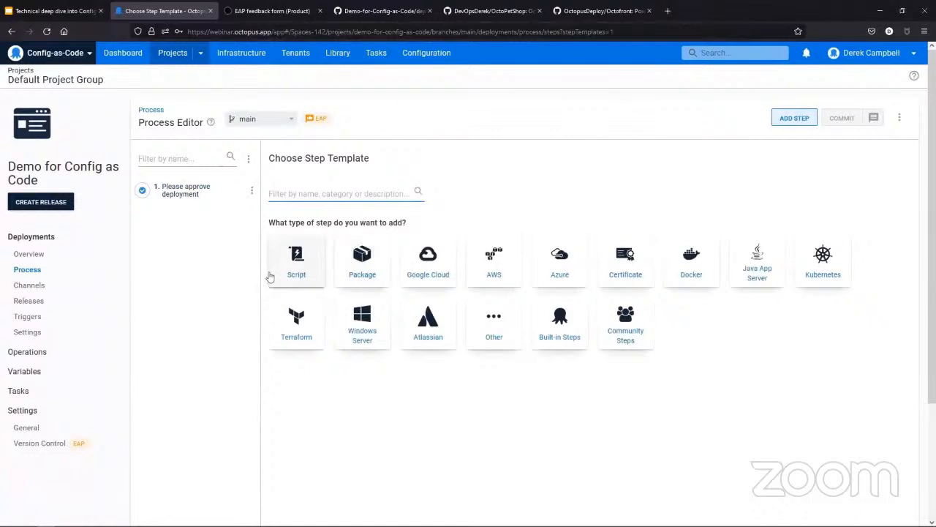
{"action": "left_click", "coordinate": [293, 275]}
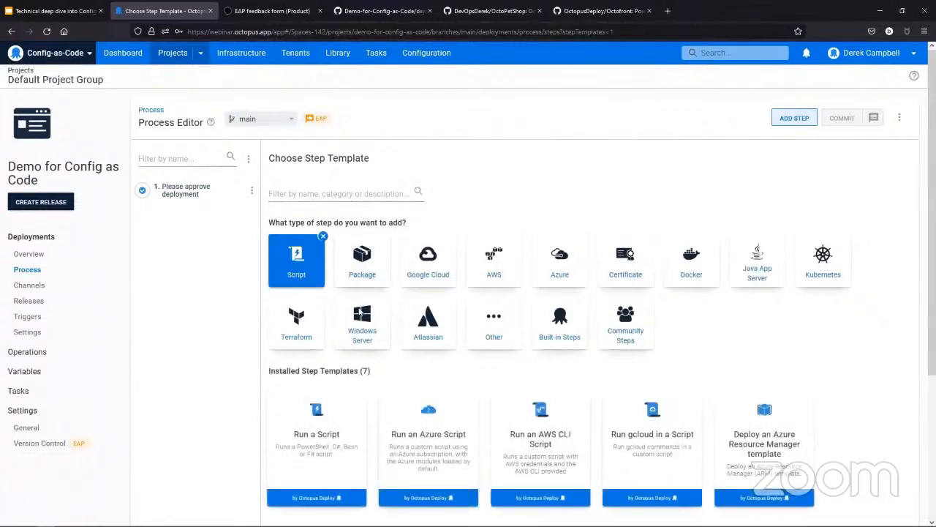
{"action": "left_click", "coordinate": [317, 448]}
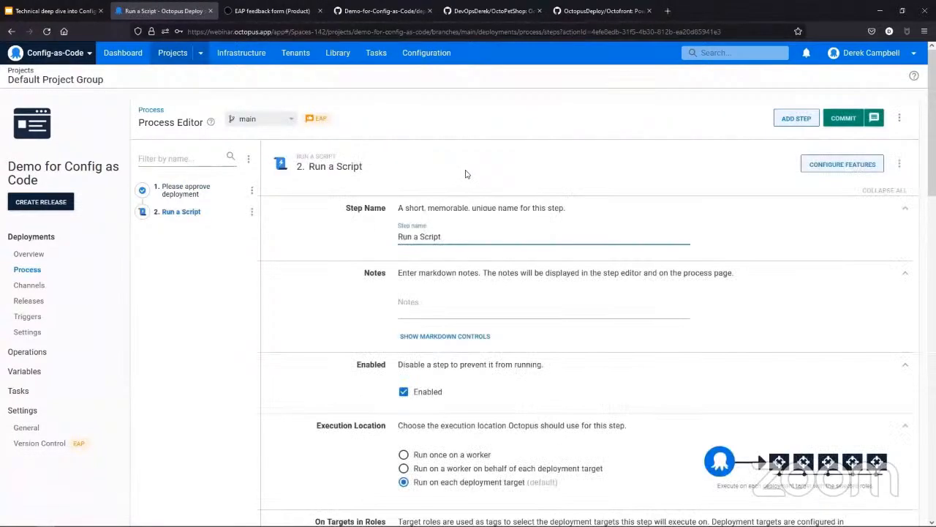
{"action": "left_click_drag", "start_coordinate": [452, 236], "coordinate": [377, 234]}
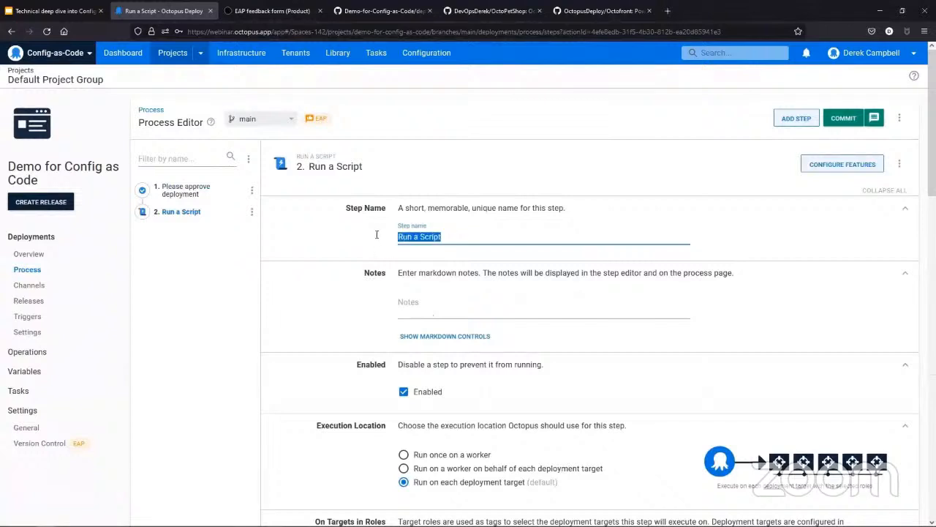
{"action": "type", "text": "Run a hello"}
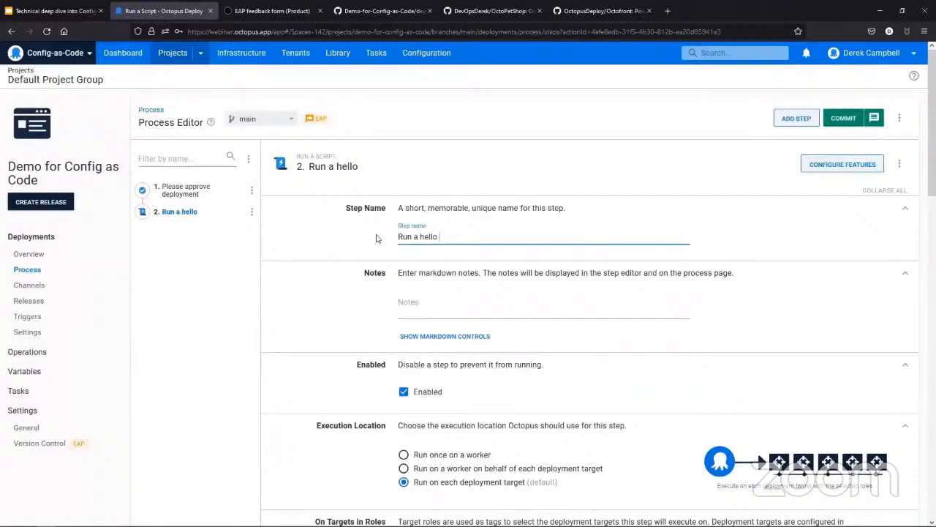
{"action": "type", "text": "world script"}
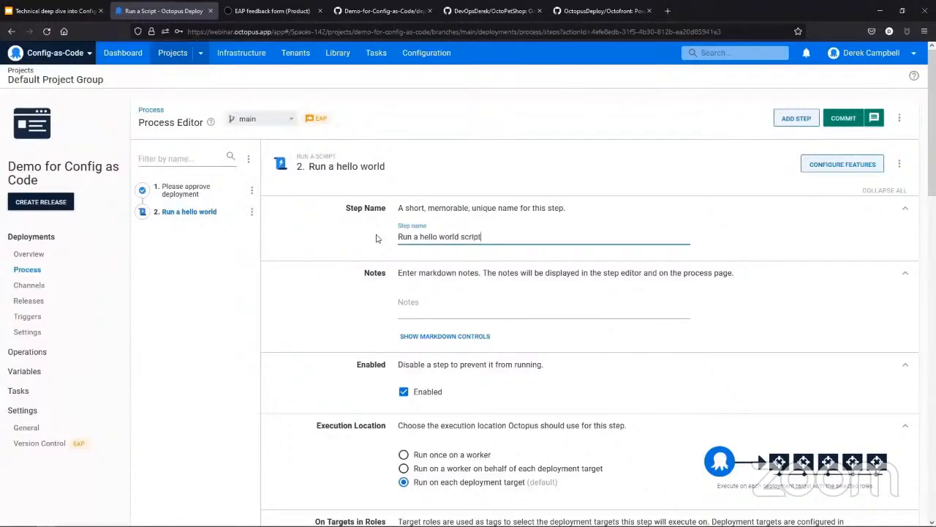
{"action": "scroll", "coordinate": [548, 368], "scroll_direction": "down", "scroll_amount": 2}
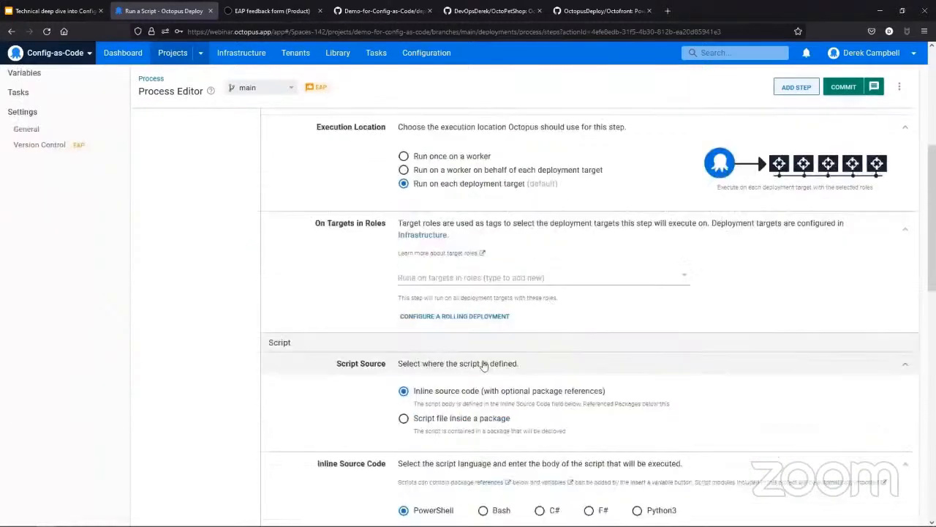
Step: Set the hello world script step to run on deployment targets in the Bastion role
{"action": "left_click", "coordinate": [479, 279]}
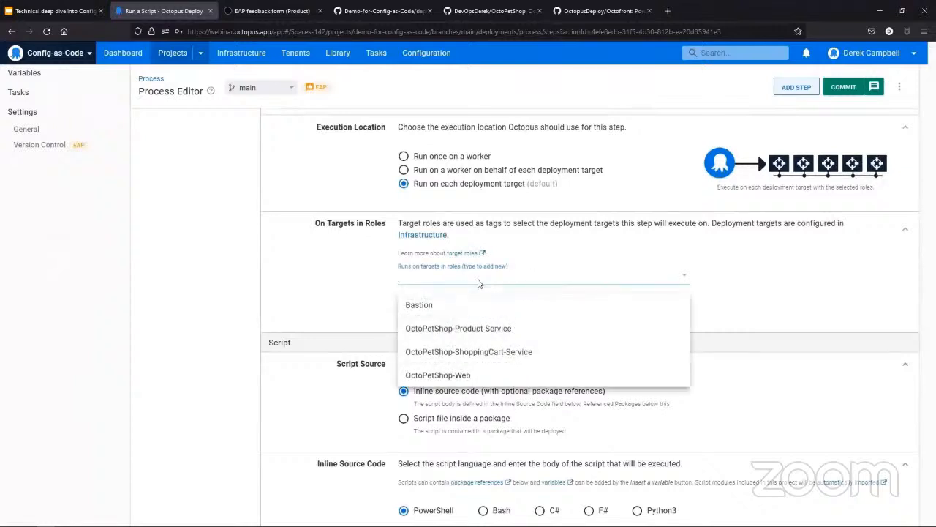
{"action": "left_click", "coordinate": [461, 304]}
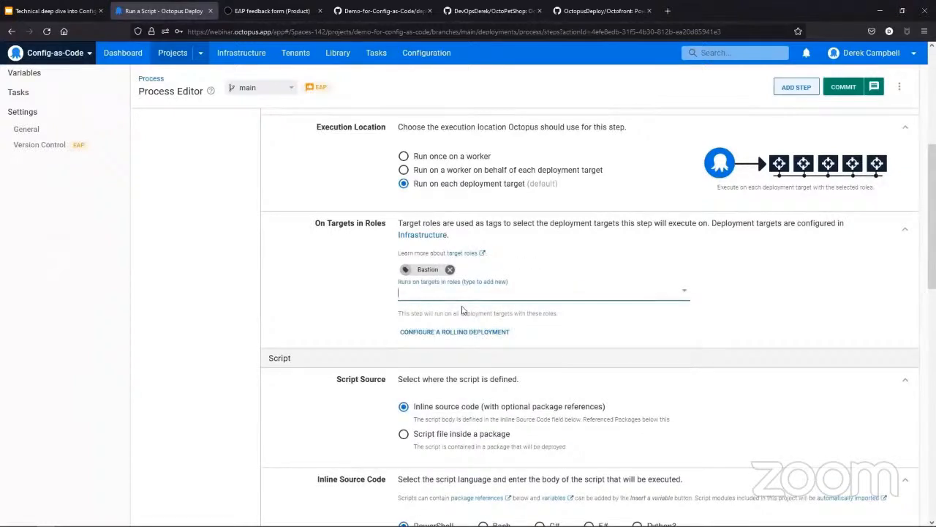
{"action": "scroll", "coordinate": [477, 349], "scroll_direction": "up", "scroll_amount": 2}
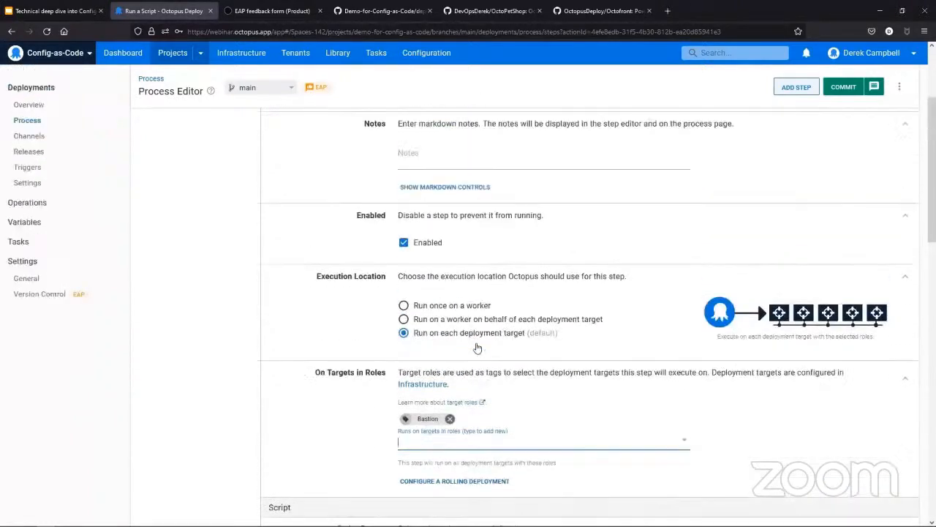
{"action": "scroll", "coordinate": [525, 333], "scroll_direction": "up", "scroll_amount": 2}
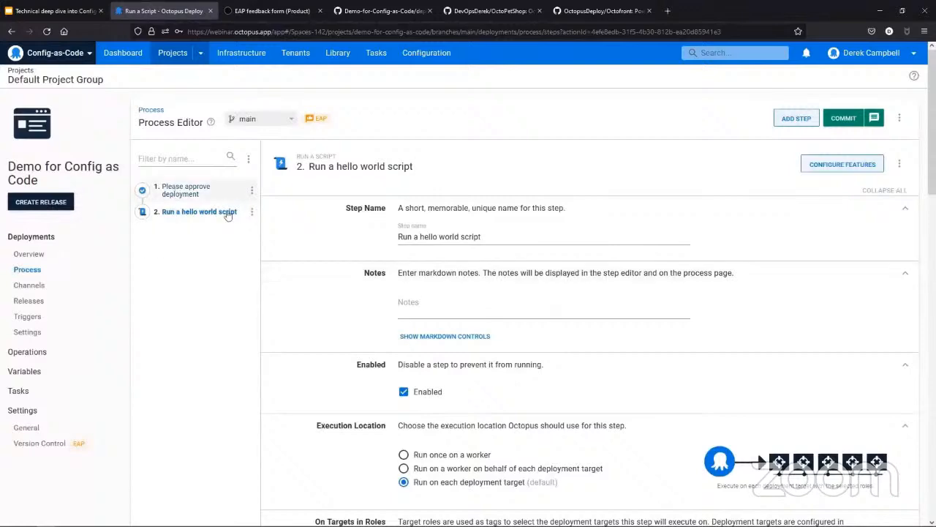
Step: Enter the inline PowerShell script Write-Host "Hello World" as the step's source code
{"action": "scroll", "coordinate": [660, 366], "scroll_direction": "down", "scroll_amount": 4}
{"action": "scroll", "coordinate": [475, 354], "scroll_direction": "down", "scroll_amount": 3}
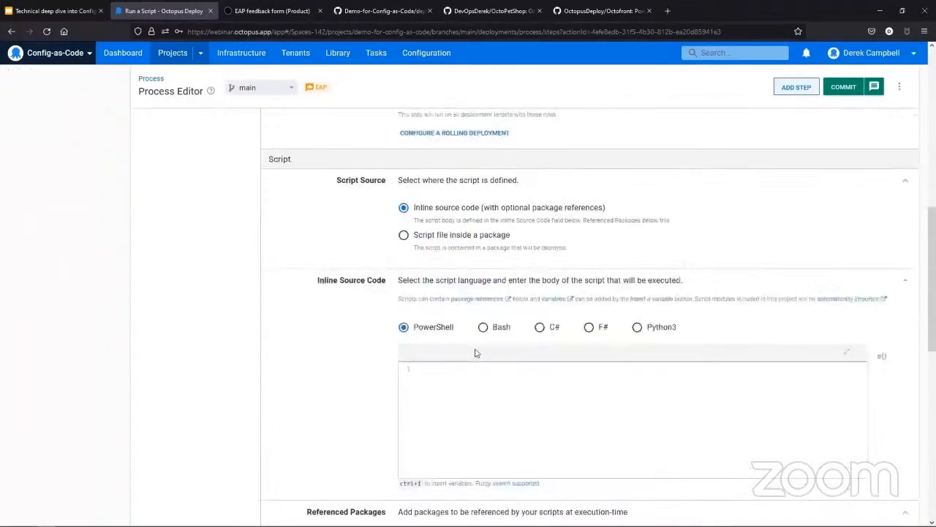
{"action": "type", "text": "erit"}
{"action": "type", "text": "e-Host \"Hello"}
{"action": "type", "text": " World"}
{"action": "type", "text": "\""}
Step: Commit the added script step to the main branch and review both steps of the deployment process
{"action": "scroll", "coordinate": [499, 374], "scroll_direction": "down", "scroll_amount": 2}
{"action": "scroll", "coordinate": [660, 490], "scroll_direction": "down", "scroll_amount": 3}
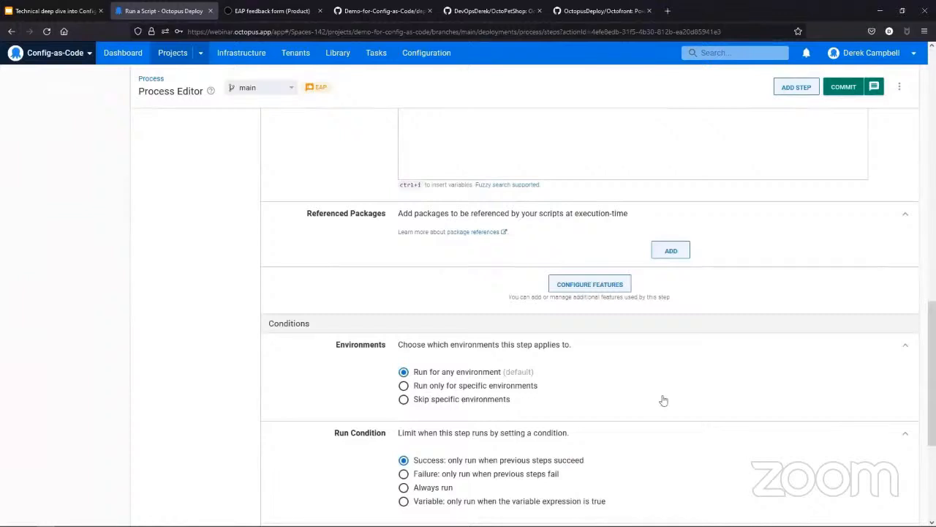
{"action": "left_click", "coordinate": [843, 87]}
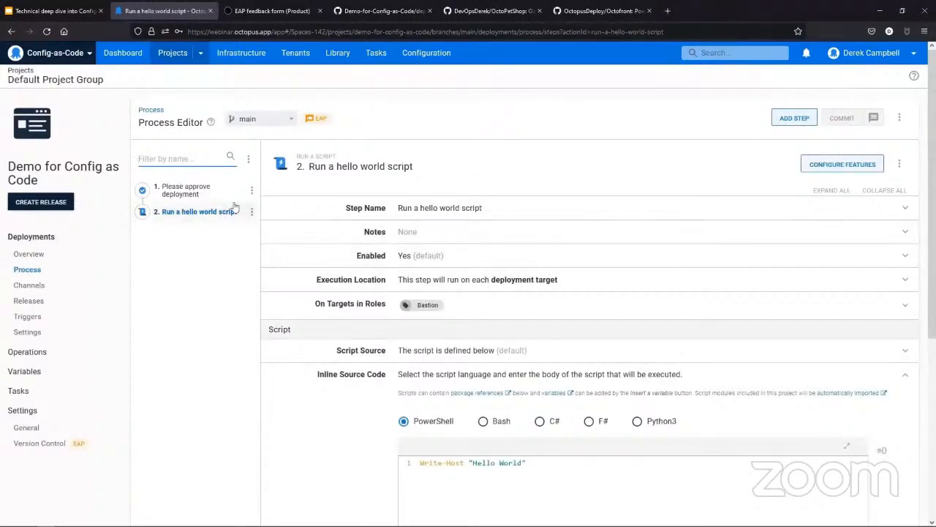
{"action": "left_click", "coordinate": [184, 201]}
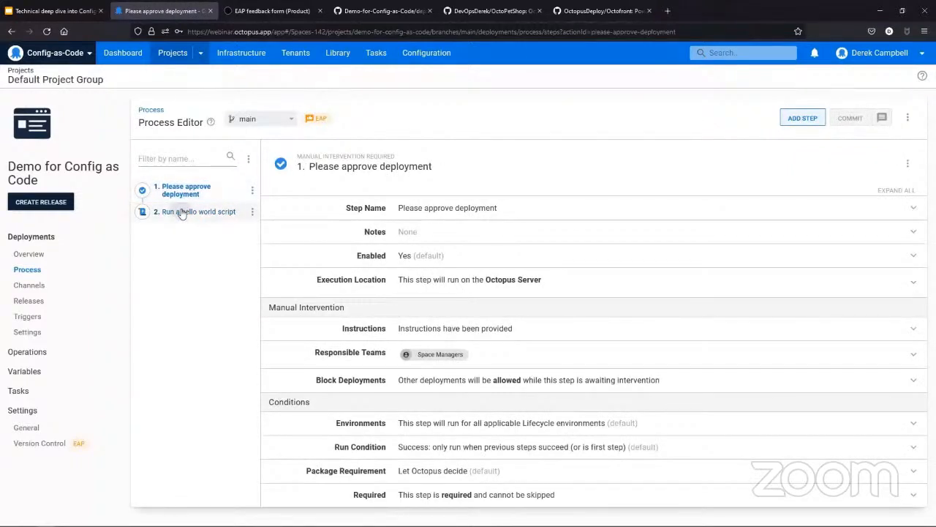
{"action": "left_click", "coordinate": [181, 212]}
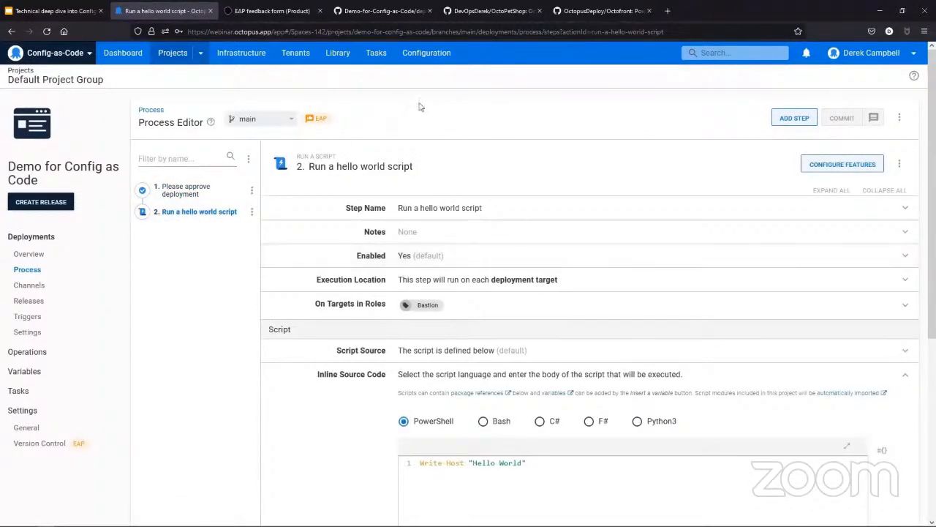
Step: Close the EAP feedback form, switch to the GitHub repository, and reload deployment_process.ocl to examine the OCL code of both steps
{"action": "left_click", "coordinate": [320, 11]}
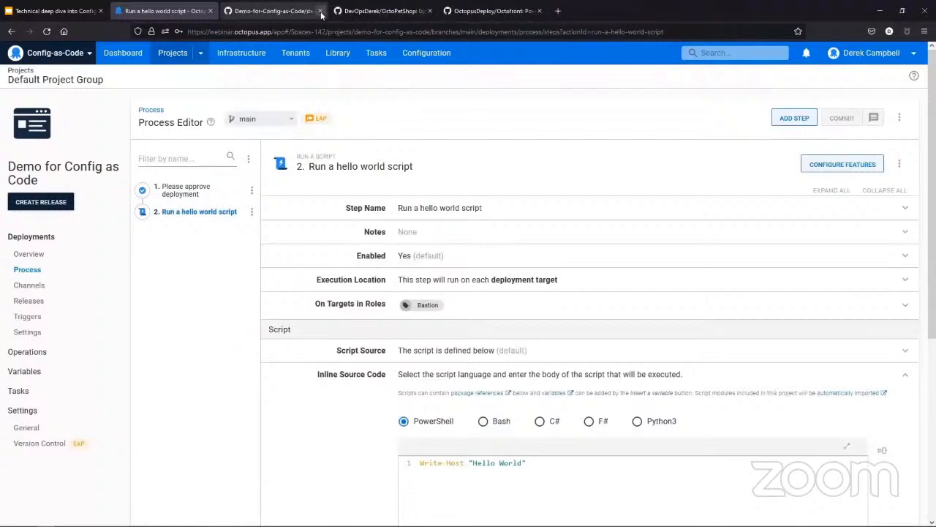
{"action": "left_click", "coordinate": [289, 12]}
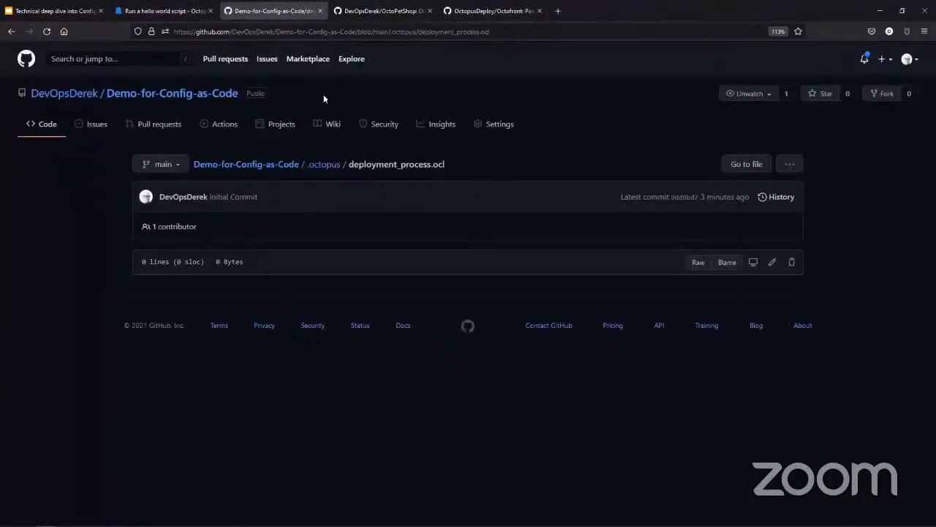
{"action": "left_click", "coordinate": [334, 32]}
{"action": "key", "text": "Return"}
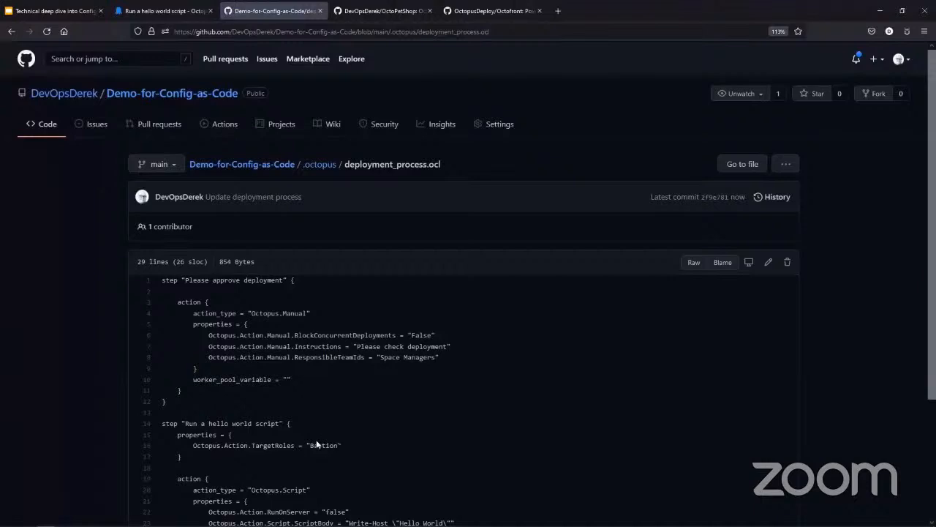
{"action": "scroll", "coordinate": [178, 210], "scroll_direction": "down", "scroll_amount": 1}
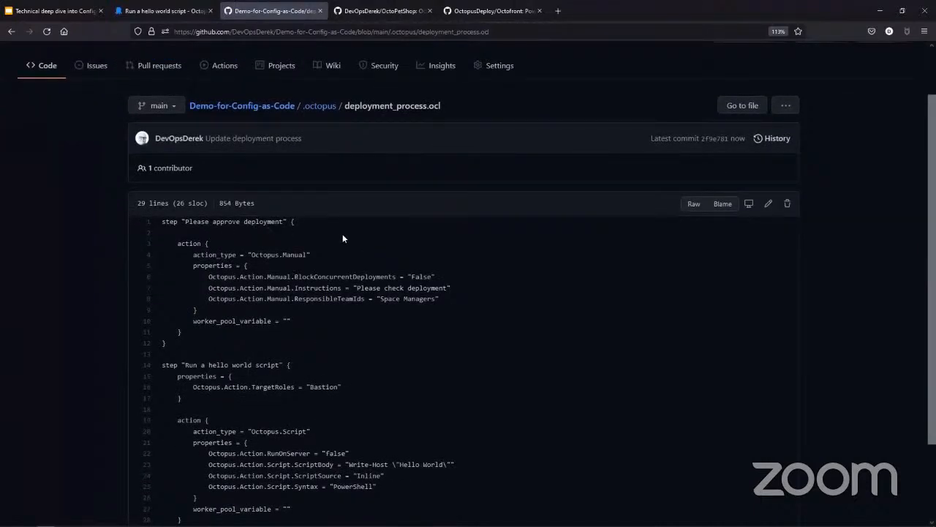
{"action": "left_click_drag", "start_coordinate": [158, 219], "coordinate": [255, 344]}
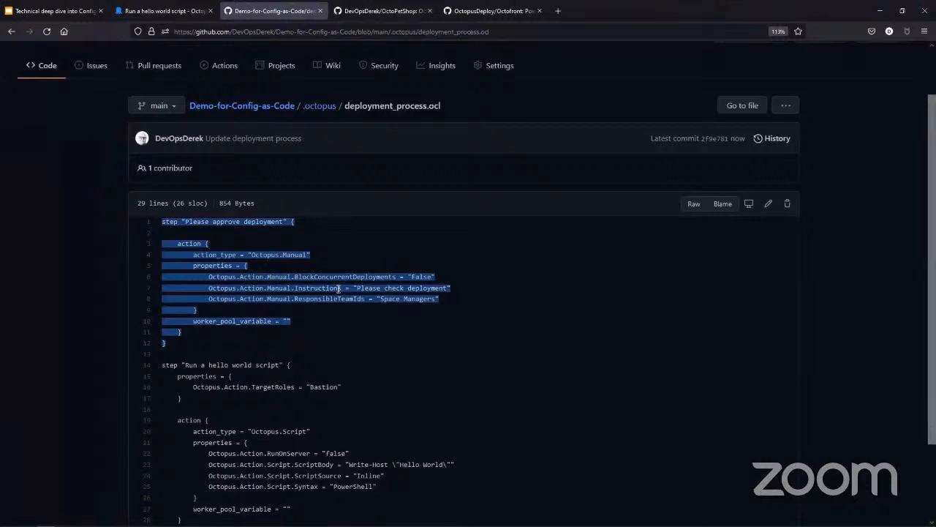
{"action": "scroll", "coordinate": [367, 418], "scroll_direction": "down", "scroll_amount": 1}
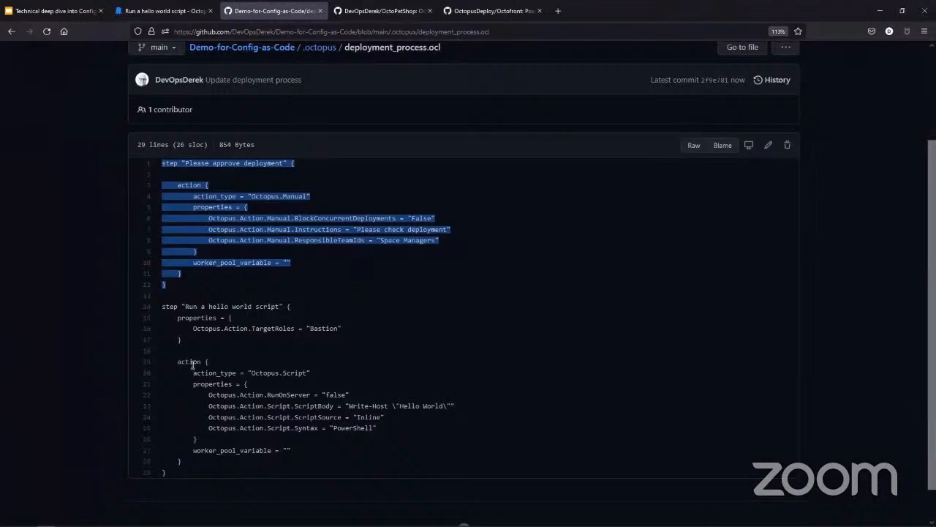
{"action": "scroll", "coordinate": [193, 363], "scroll_direction": "down", "scroll_amount": 1}
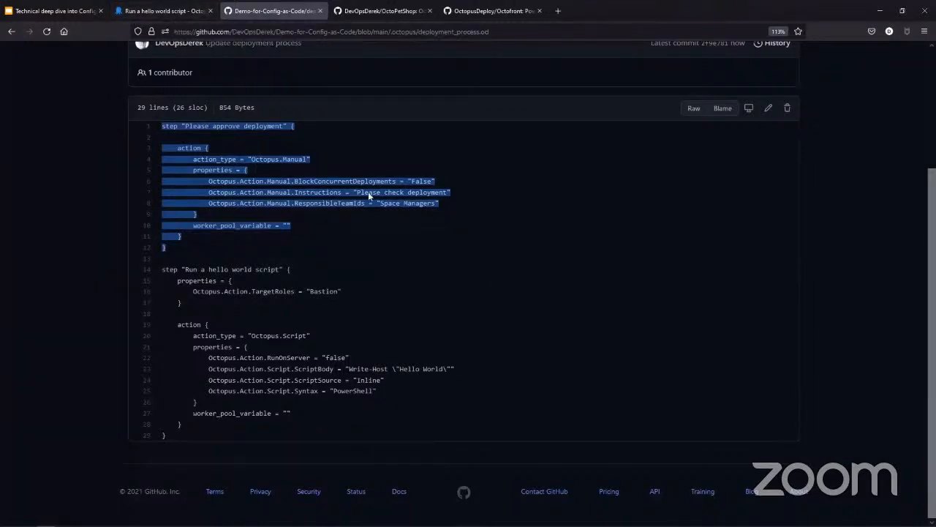
{"action": "left_click", "coordinate": [429, 295]}
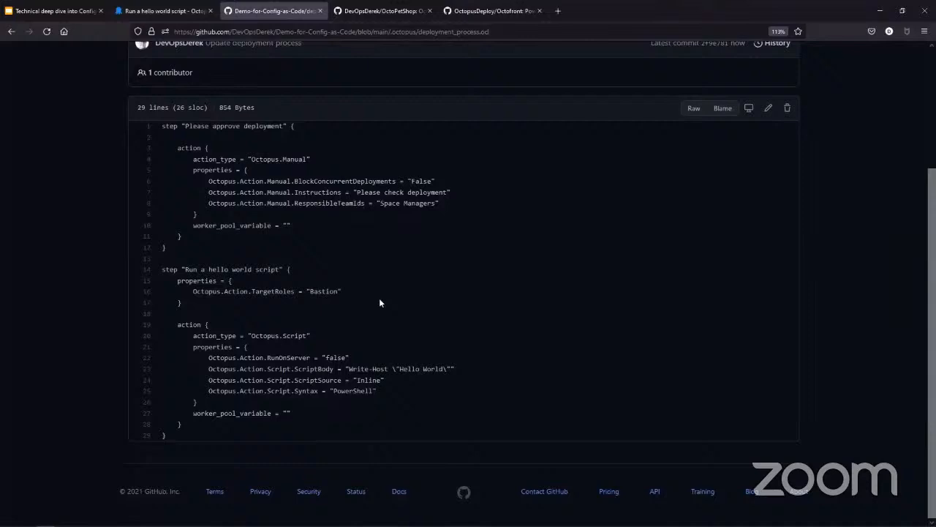
Step: Edit deployment_process.ocl on GitHub, replacing "World" with a first name in the script body's Write-Host greeting
{"action": "left_click", "coordinate": [768, 109]}
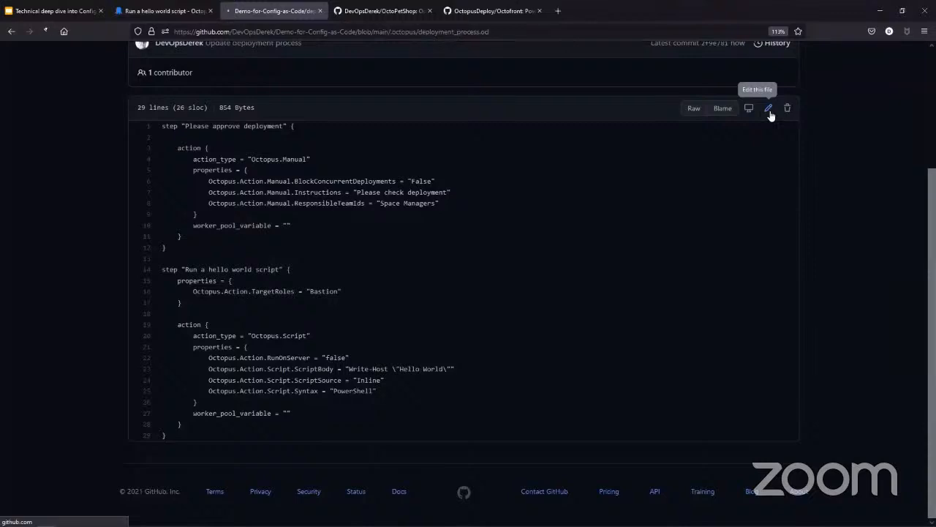
{"action": "scroll", "coordinate": [586, 287], "scroll_direction": "down", "scroll_amount": 2}
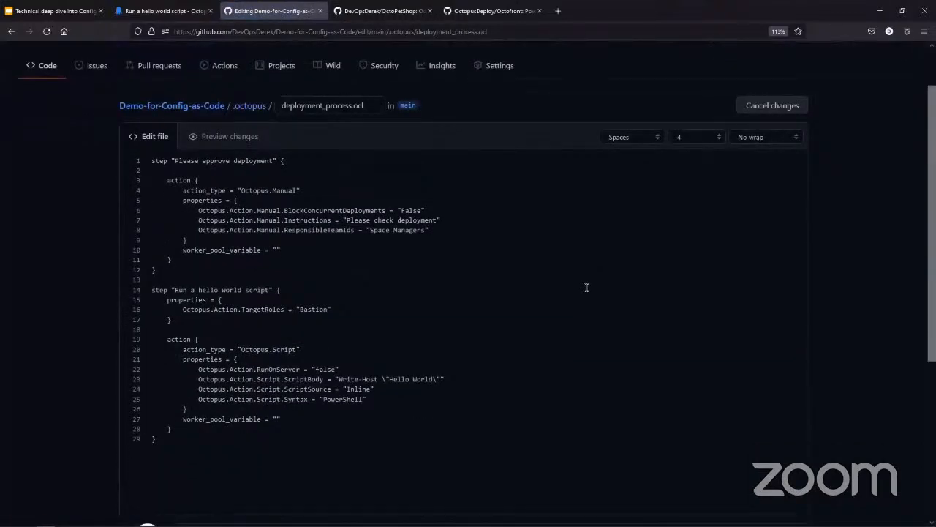
{"action": "left_click", "coordinate": [433, 380]}
{"action": "key", "text": "BackSpace"}
{"action": "key", "text": "BackSpace"}
{"action": "key", "text": "BackSpace"}
{"action": "key", "text": "BackSpace"}
{"action": "key", "text": "BackSpace"}
{"action": "type", "text": "Derek"}
{"action": "left_click", "coordinate": [413, 383]}
Step: Commit the edit to a new branch with the message "Update Deployment Process" and create a pull request into main
{"action": "scroll", "coordinate": [289, 416], "scroll_direction": "down", "scroll_amount": 5}
{"action": "scroll", "coordinate": [280, 422], "scroll_direction": "down", "scroll_amount": 2}
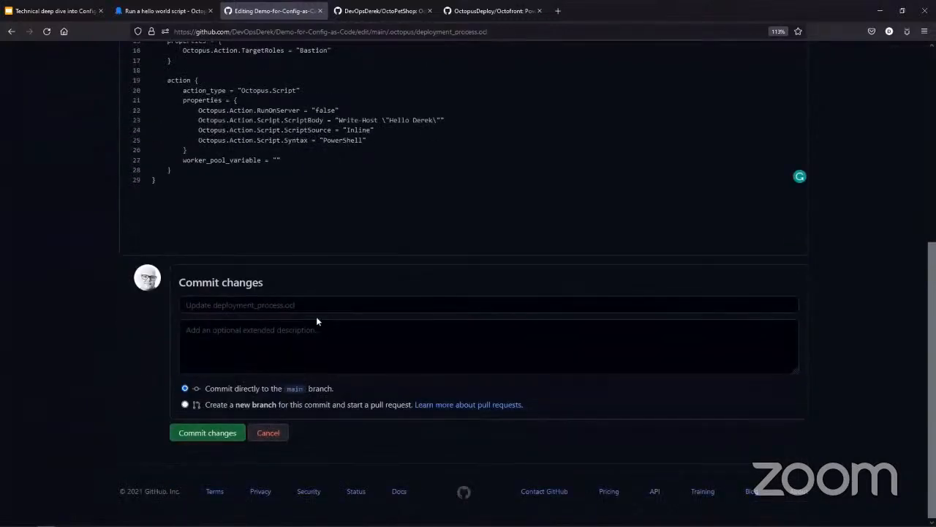
{"action": "left_click", "coordinate": [312, 307]}
{"action": "type", "text": "Up"}
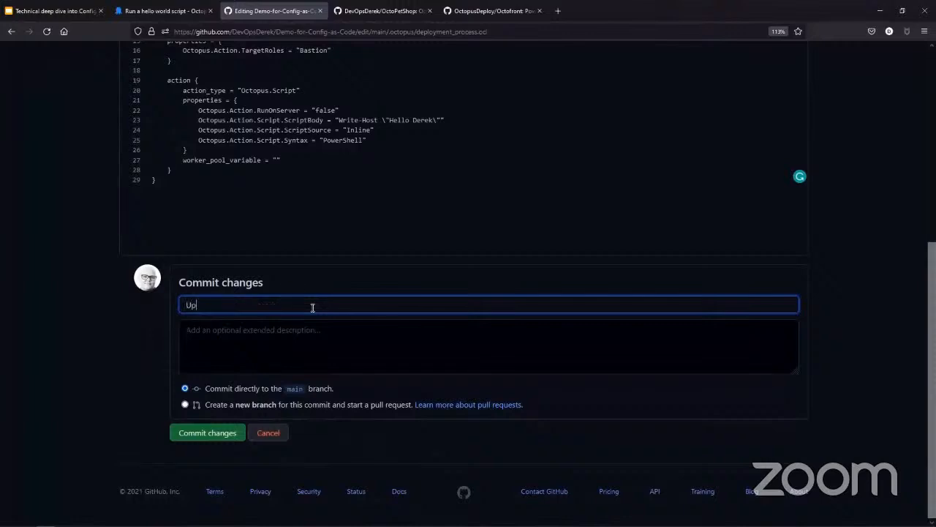
{"action": "type", "text": "date Deployment Process"}
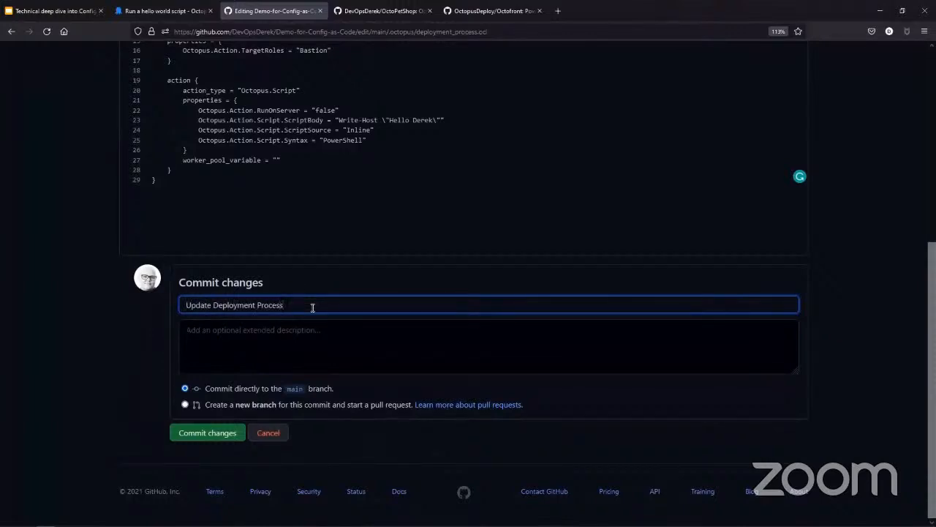
{"action": "left_click", "coordinate": [185, 406]}
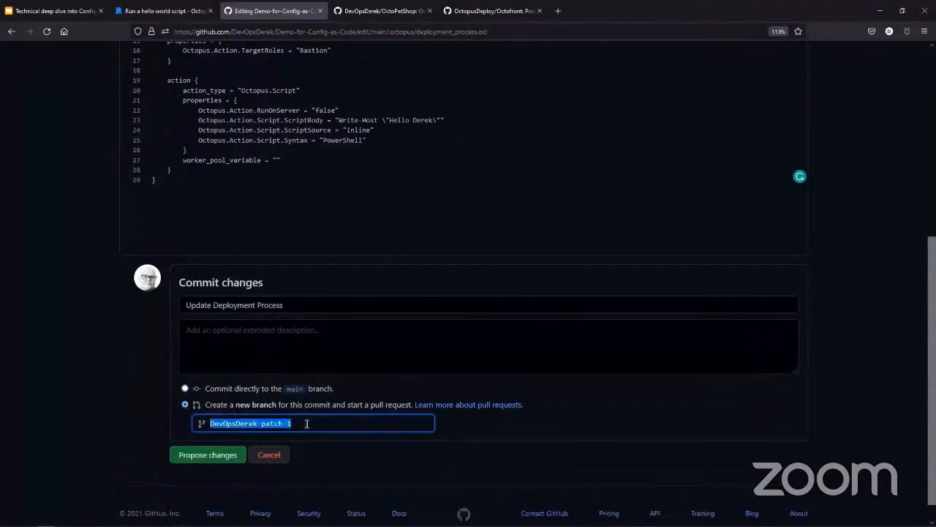
{"action": "left_click", "coordinate": [212, 456]}
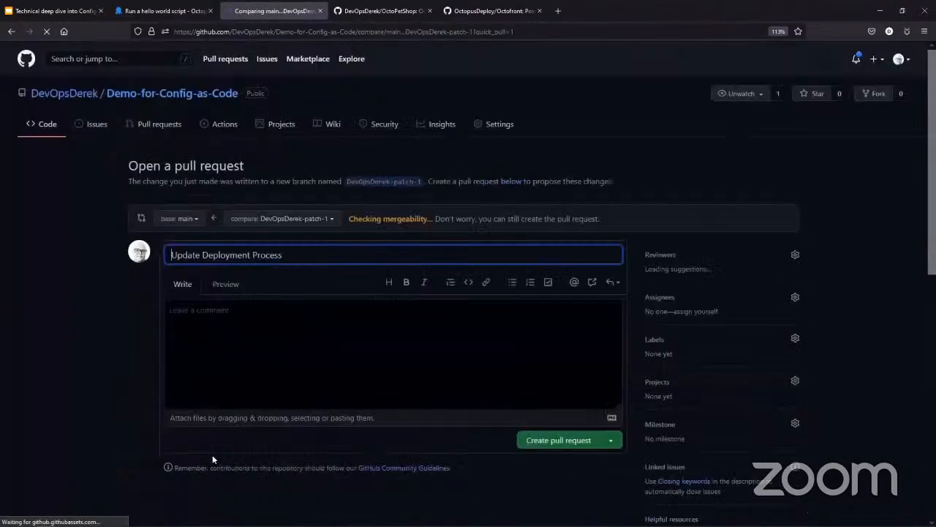
{"action": "left_click", "coordinate": [585, 444]}
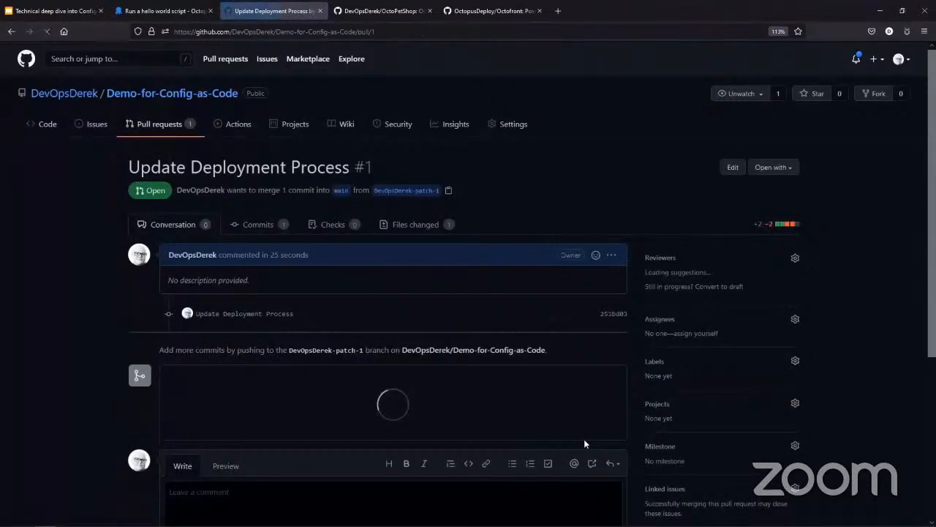
Step: Switch to Octopus Deploy and check the project's available branches and the hello world script step on the main branch
{"action": "left_click", "coordinate": [161, 11]}
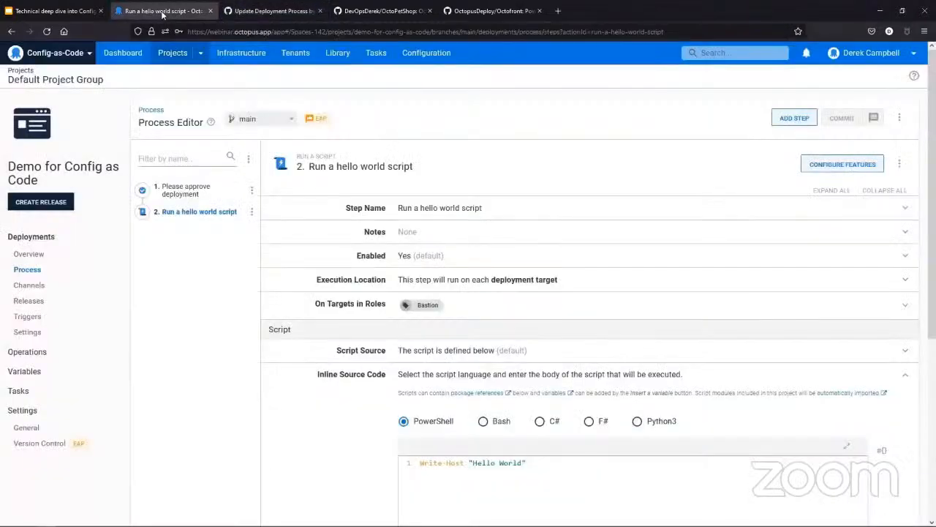
{"action": "left_click", "coordinate": [29, 254]}
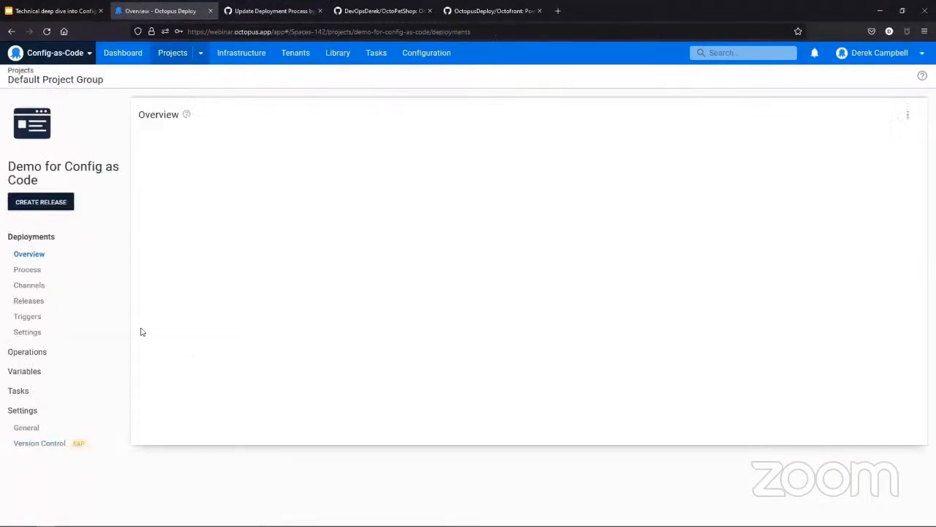
{"action": "left_click", "coordinate": [38, 270]}
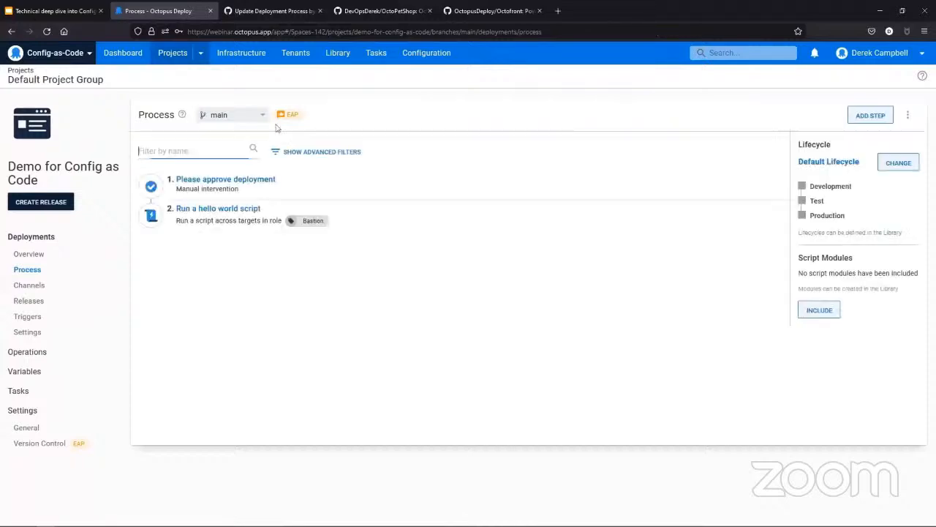
{"action": "left_click", "coordinate": [245, 120]}
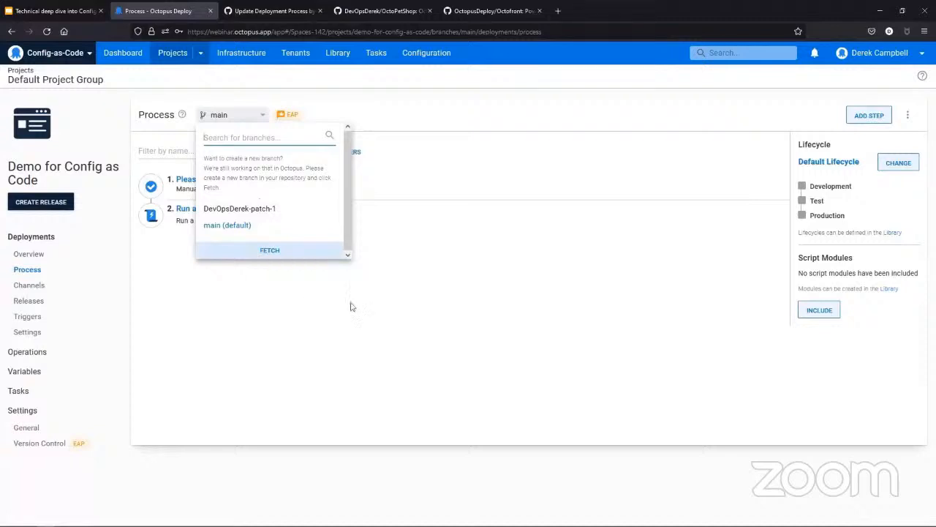
{"action": "left_click", "coordinate": [512, 313]}
{"action": "left_click", "coordinate": [228, 212]}
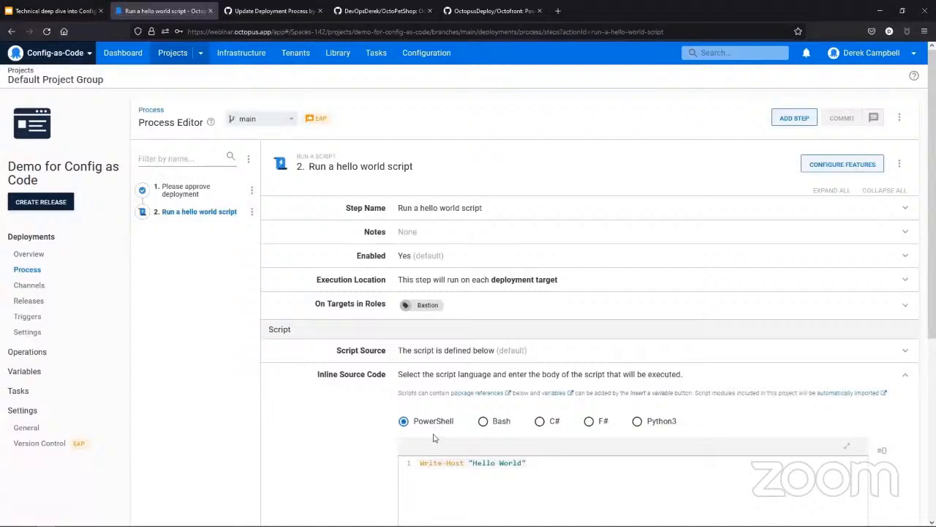
Step: Inspect the hello world script's inline source code on the patch-1 branch and return to the deployments overview
{"action": "left_click", "coordinate": [262, 122]}
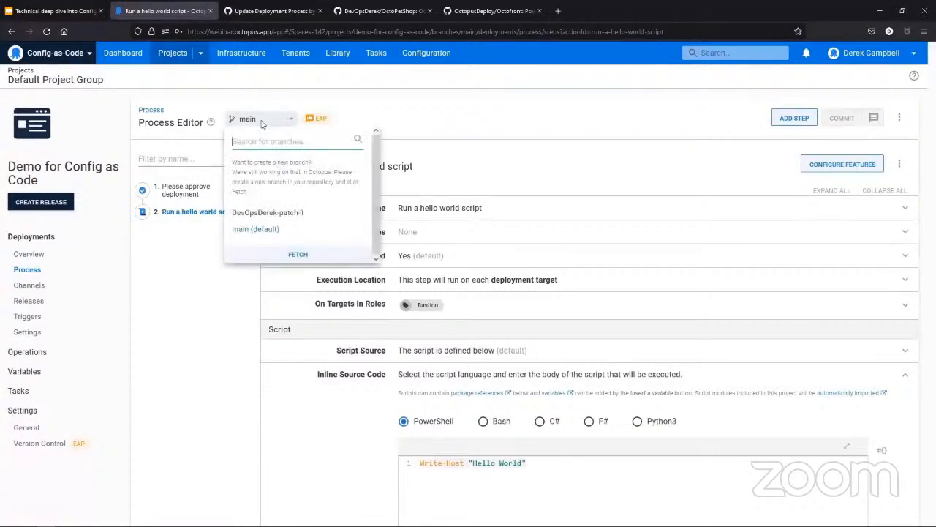
{"action": "left_click", "coordinate": [264, 212]}
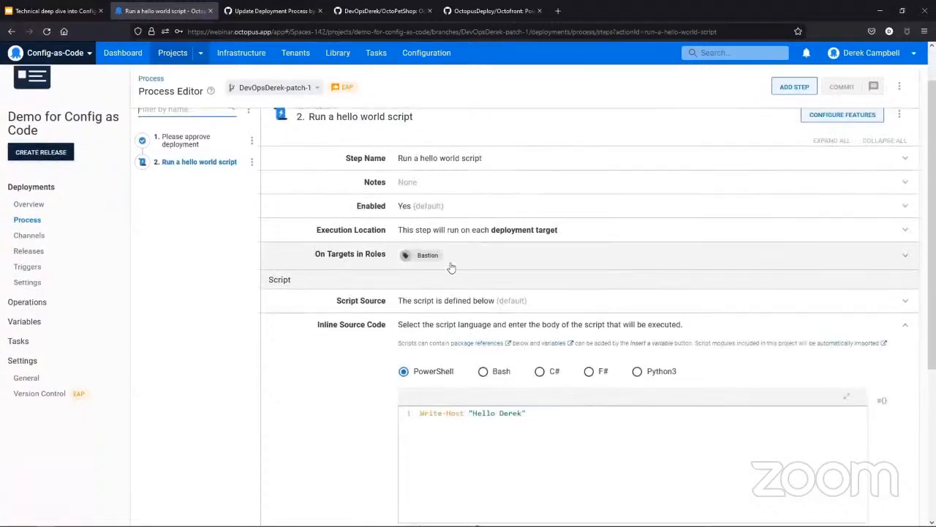
{"action": "scroll", "coordinate": [451, 268], "scroll_direction": "down", "scroll_amount": 2}
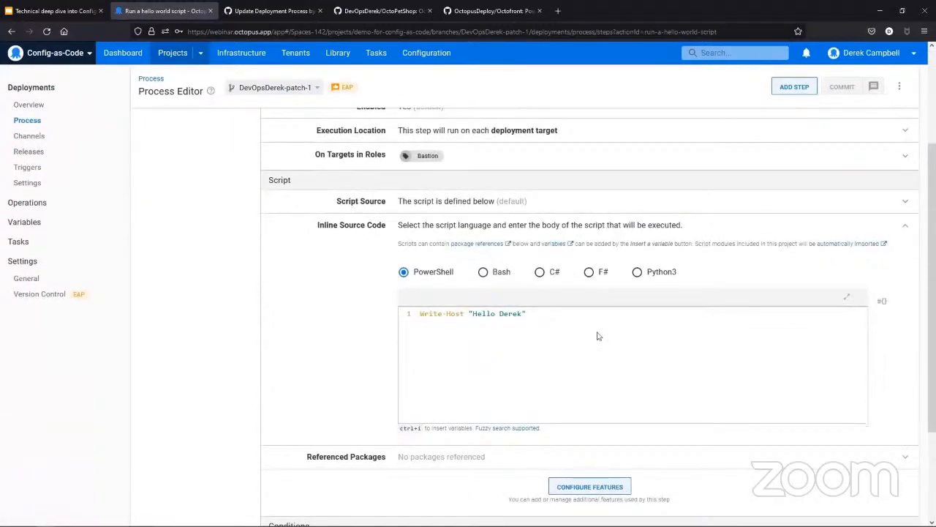
{"action": "scroll", "coordinate": [614, 307], "scroll_direction": "up", "scroll_amount": 2}
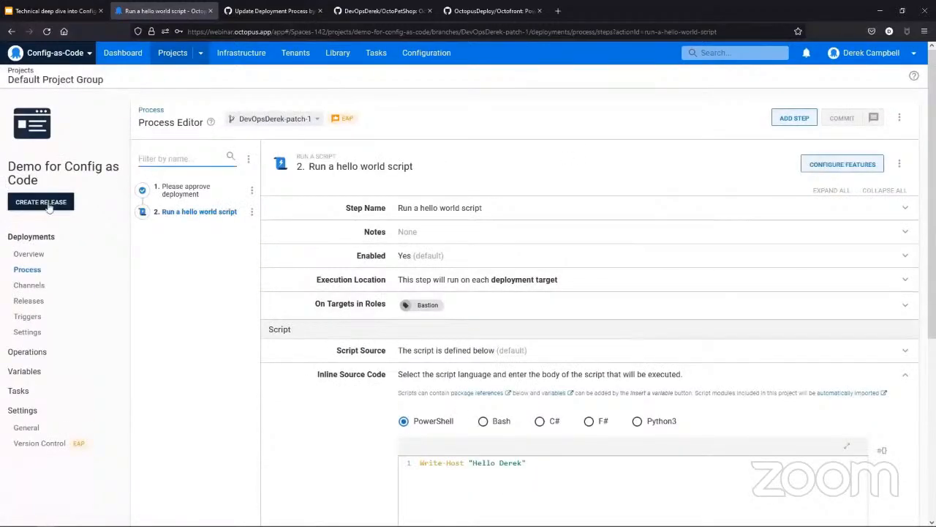
{"action": "left_click", "coordinate": [40, 257]}
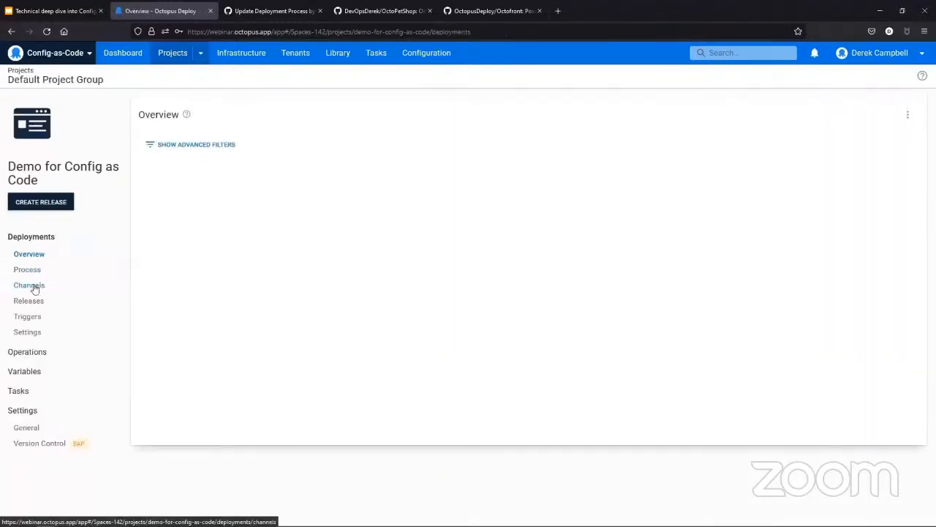
Step: Create a release of Demo for Config as Code, selecting the patch-1 Git branch as its source
{"action": "left_click", "coordinate": [33, 208]}
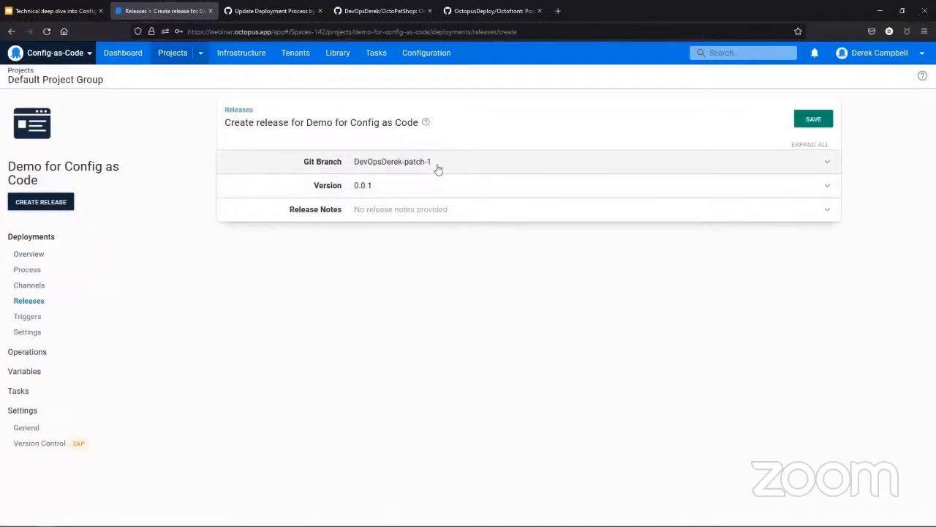
{"action": "left_click", "coordinate": [436, 168]}
{"action": "left_click", "coordinate": [419, 185]}
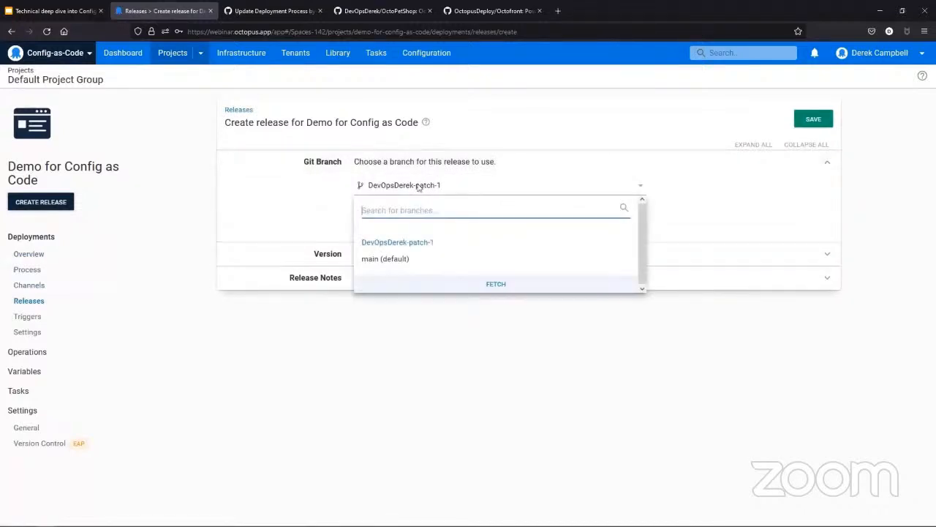
{"action": "left_click", "coordinate": [395, 259]}
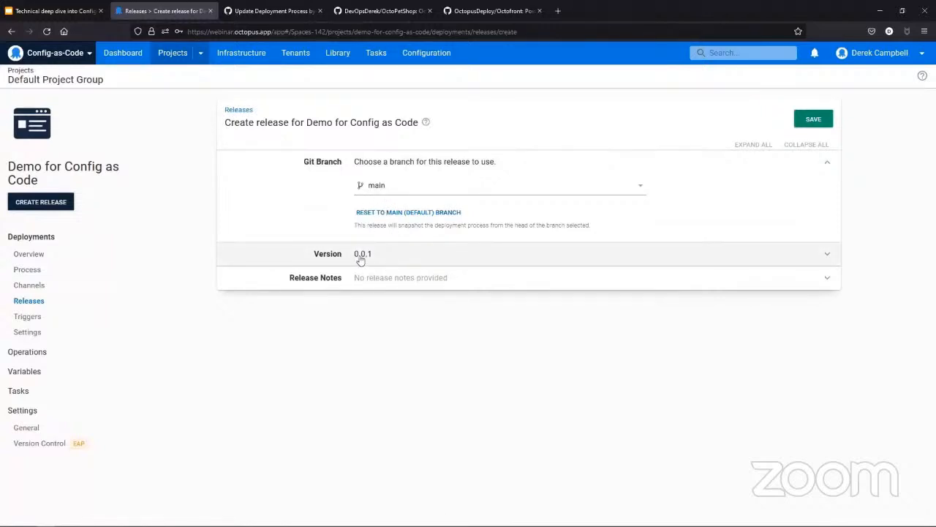
{"action": "left_click", "coordinate": [405, 191]}
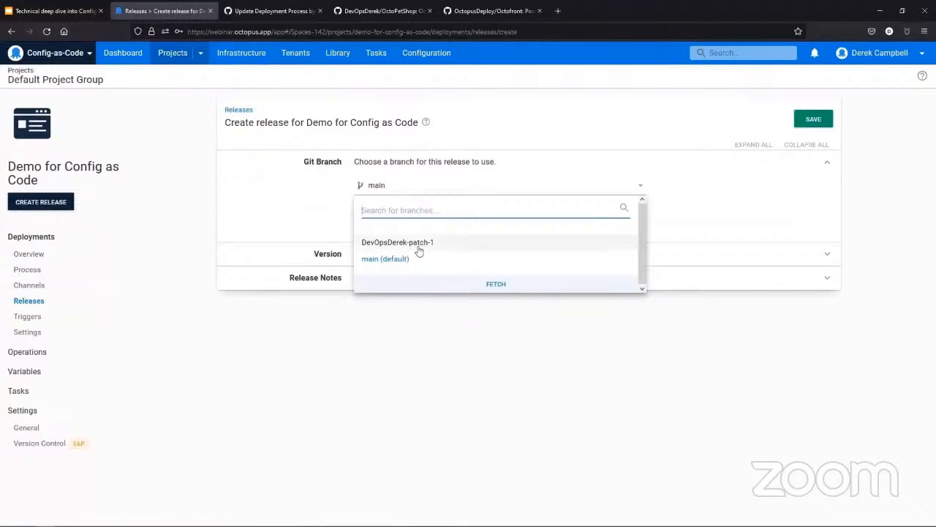
{"action": "left_click", "coordinate": [436, 366]}
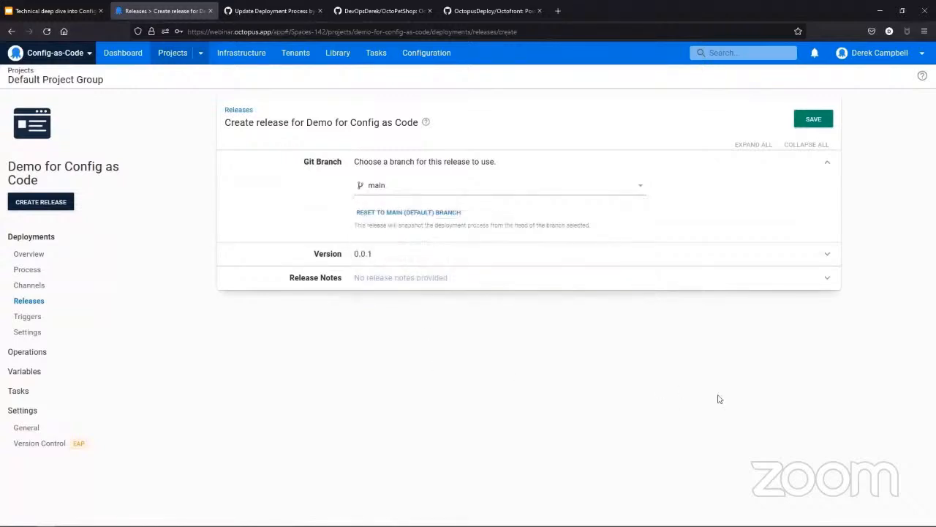
{"action": "left_click", "coordinate": [406, 187]}
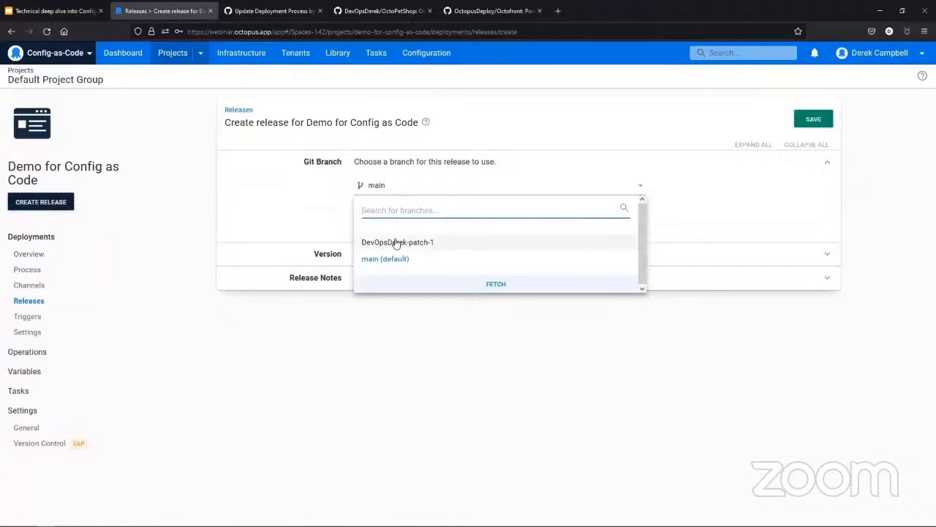
{"action": "left_click", "coordinate": [395, 242]}
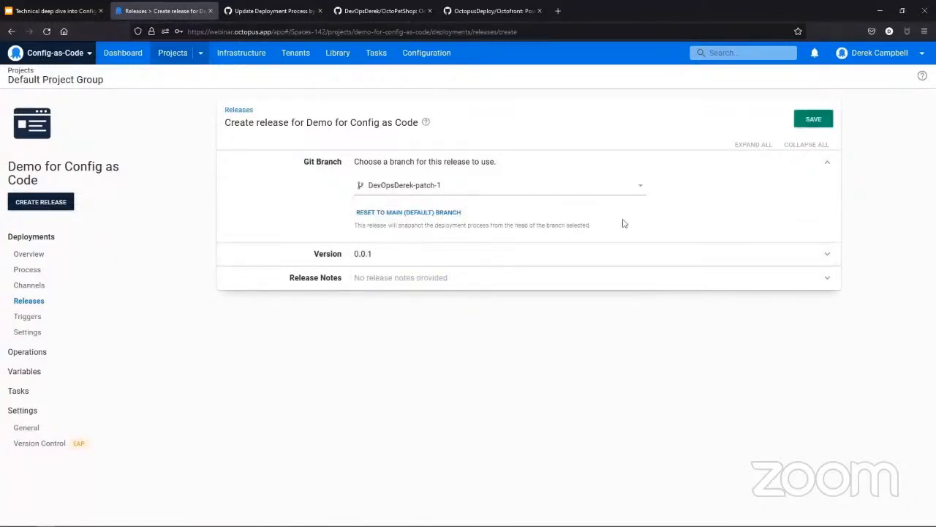
{"action": "left_click", "coordinate": [815, 121]}
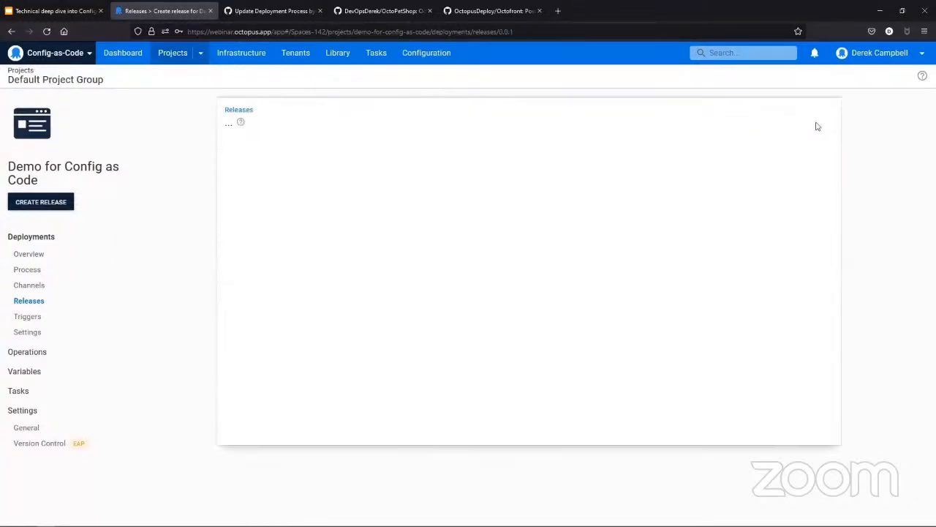
Step: Deploy release 0.0.1 to the Development environment and return to the project's deployments overview
{"action": "left_click", "coordinate": [769, 123]}
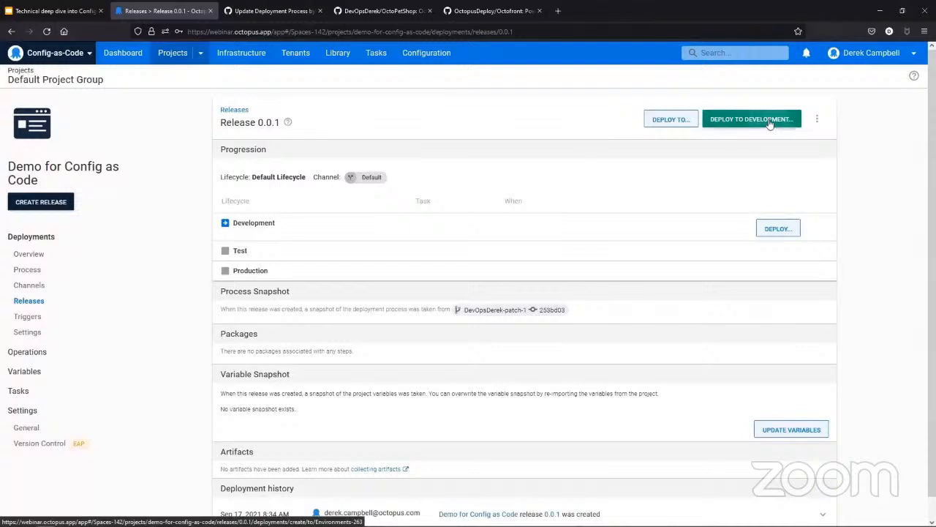
{"action": "left_click", "coordinate": [816, 127]}
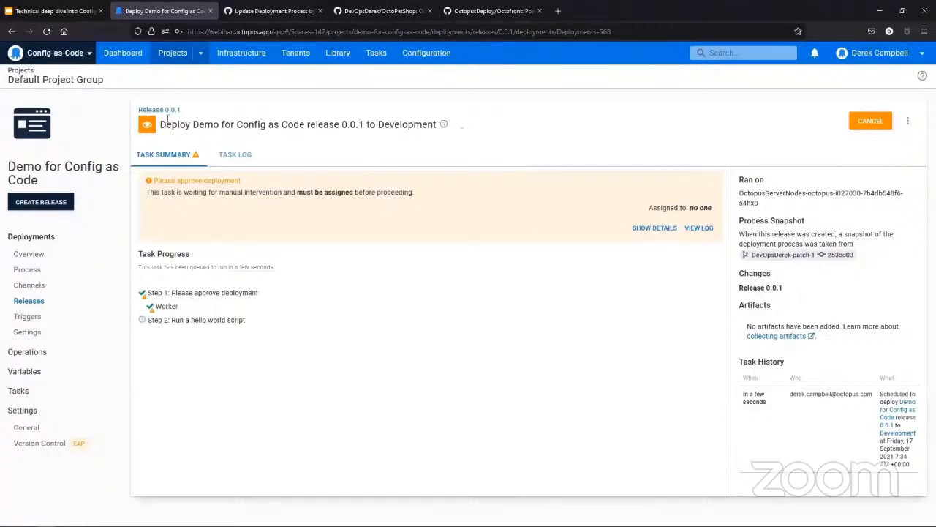
{"action": "left_click", "coordinate": [39, 256]}
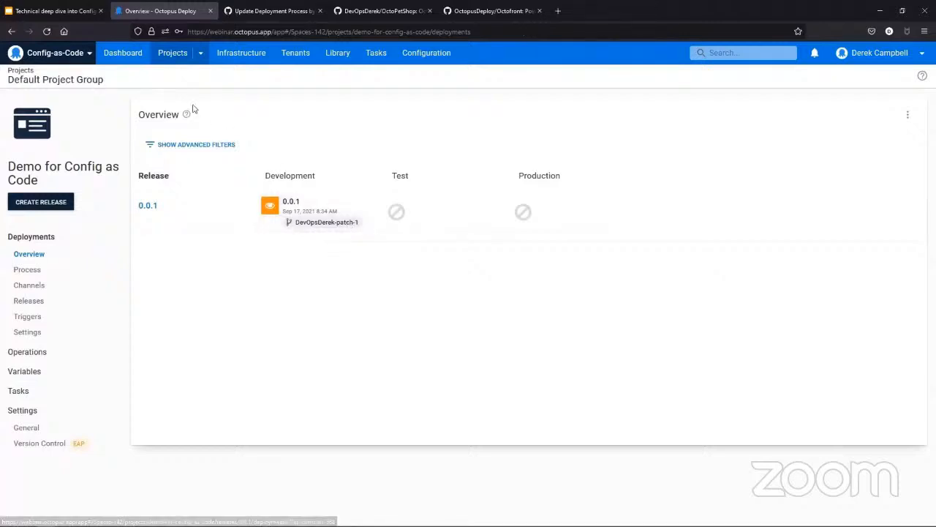
Step: From the dashboard, find OctoPetShop's Development deployment and open its deployed website in a new browser tab
{"action": "left_click", "coordinate": [124, 56]}
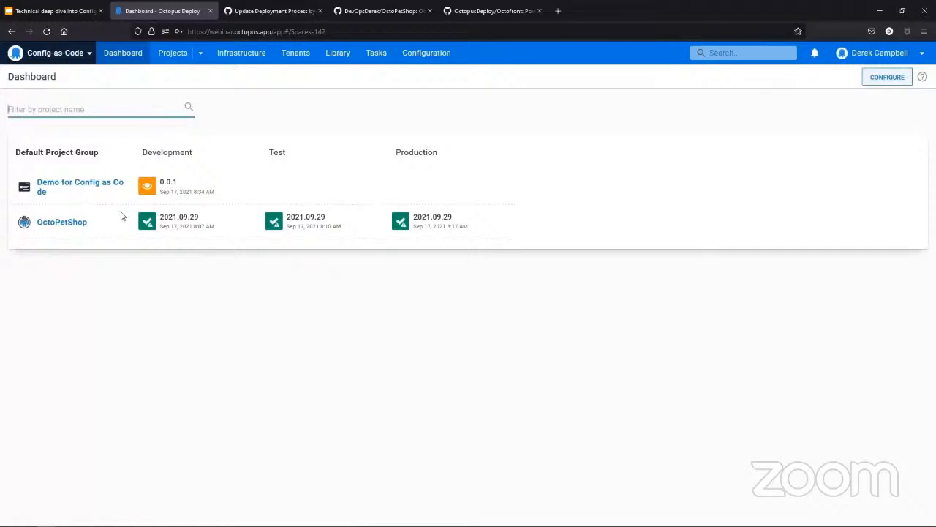
{"action": "left_click", "coordinate": [51, 223]}
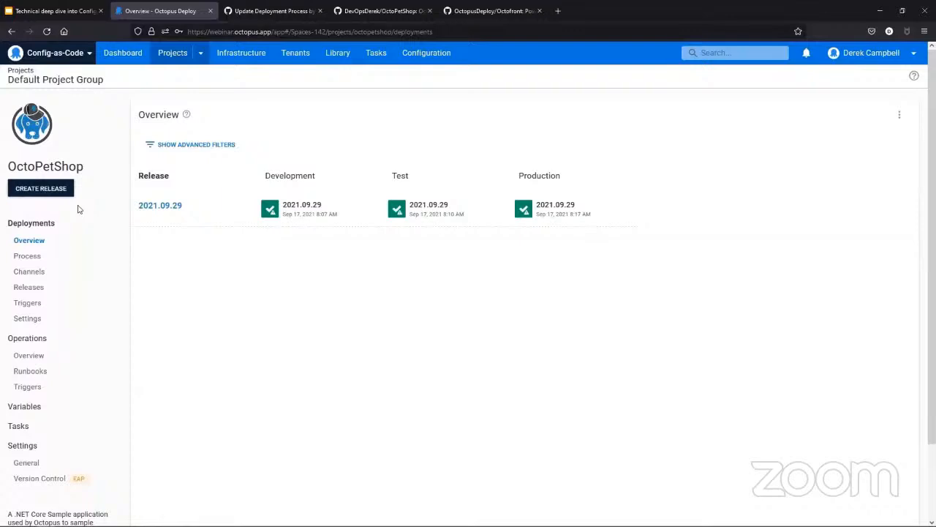
{"action": "left_click", "coordinate": [331, 216]}
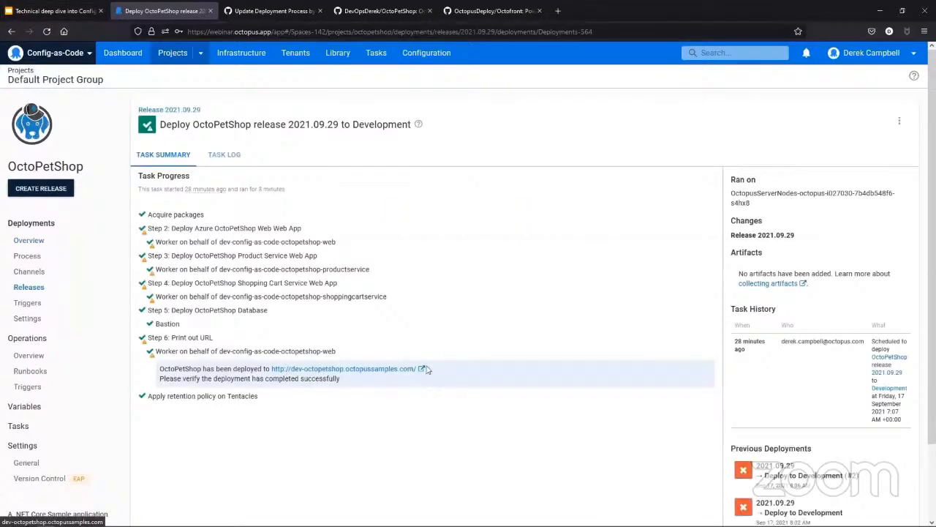
{"action": "right_click", "coordinate": [366, 375]}
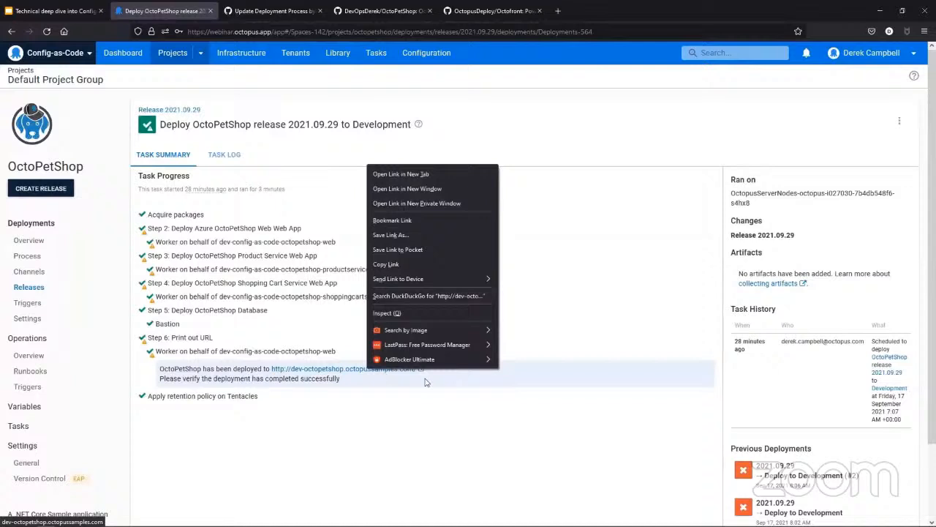
{"action": "left_click", "coordinate": [413, 174]}
{"action": "left_click", "coordinate": [262, 11]}
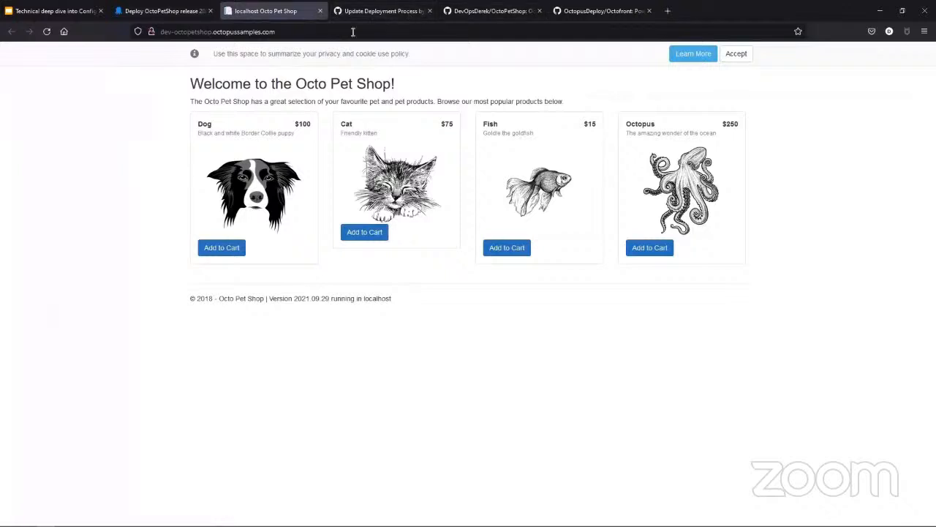
Step: Try to reach the test environment's pet shop site by replacing "dev" with "test" in the web address, and close that page
{"action": "left_click", "coordinate": [168, 33]}
{"action": "double_click", "coordinate": [154, 32]}
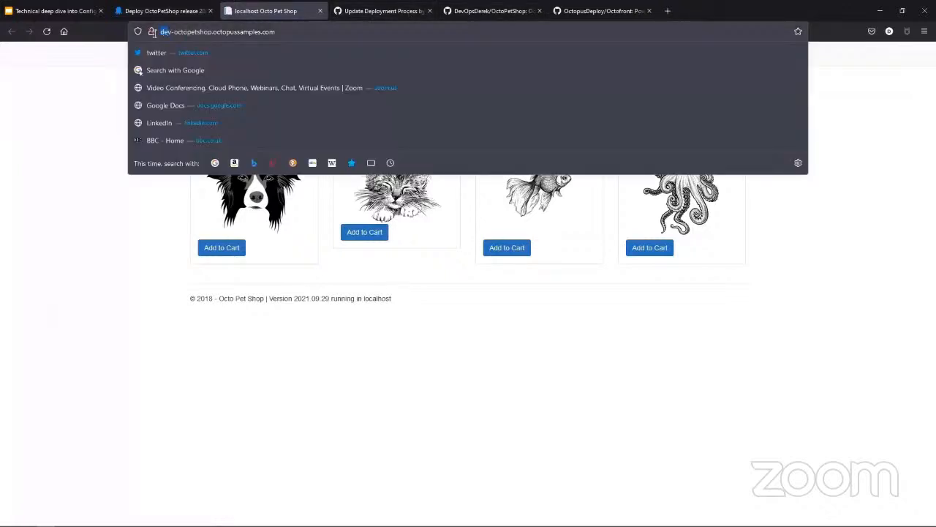
{"action": "type", "text": "t"}
{"action": "type", "text": "est#"}
{"action": "key", "text": "Return"}
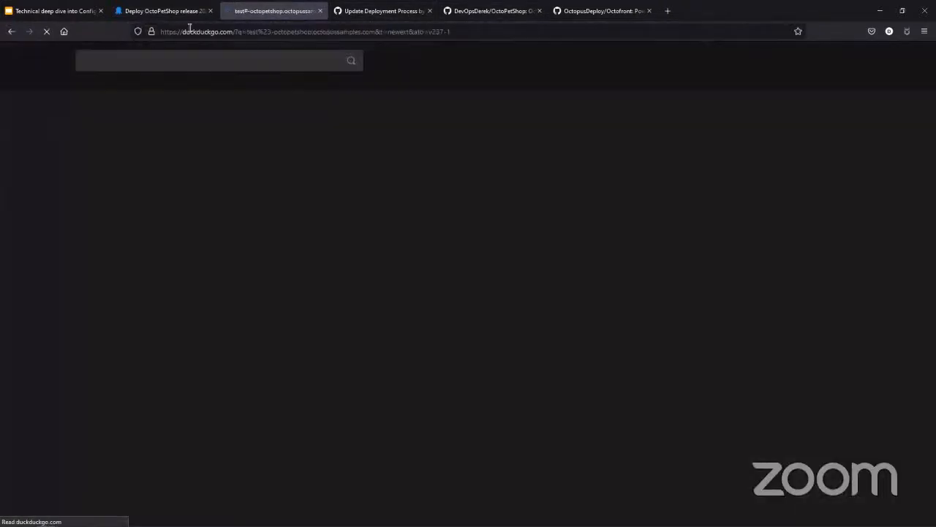
{"action": "left_click", "coordinate": [215, 35]}
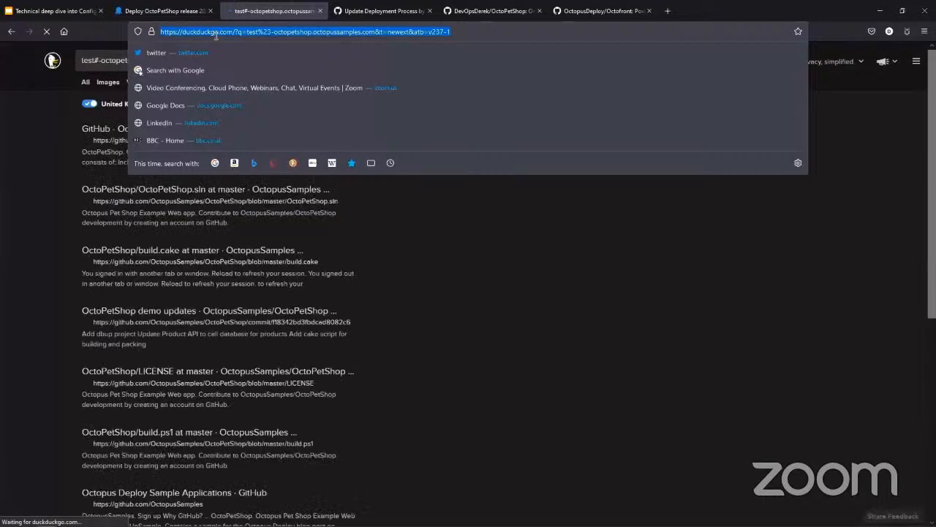
{"action": "type", "text": "test-"}
{"action": "key", "text": "ctrl+a"}
{"action": "key", "text": "BackSpace"}
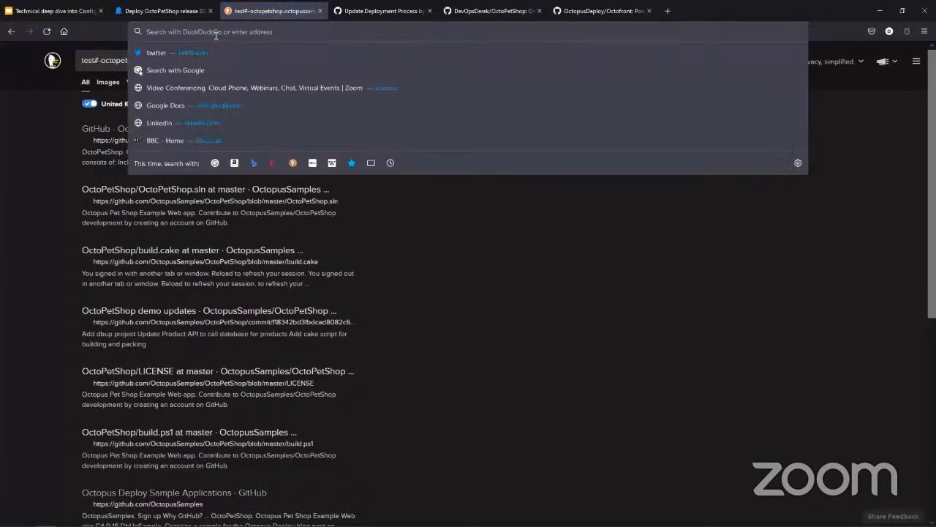
{"action": "left_click", "coordinate": [321, 10]}
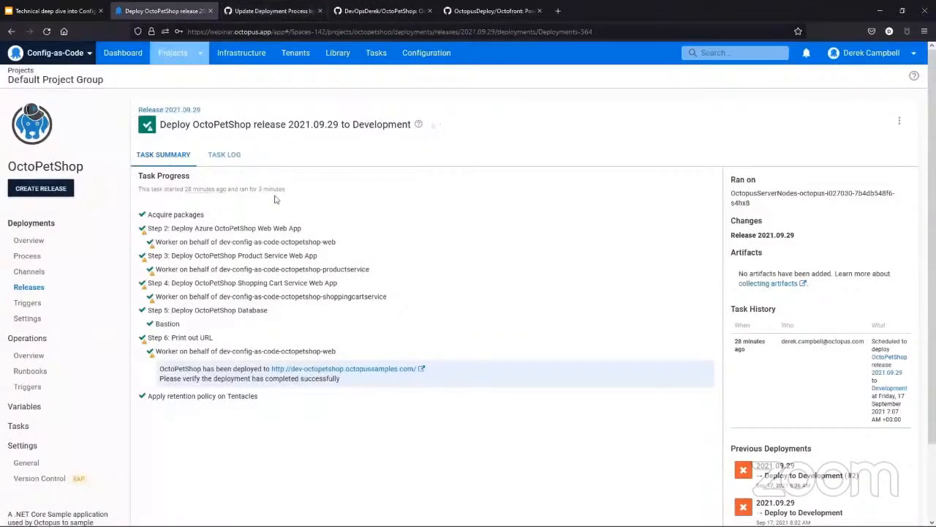
Step: Reopen the Development pet shop website from the deployment summary and examine the Octopus and Dog product prices
{"action": "right_click", "coordinate": [368, 370]}
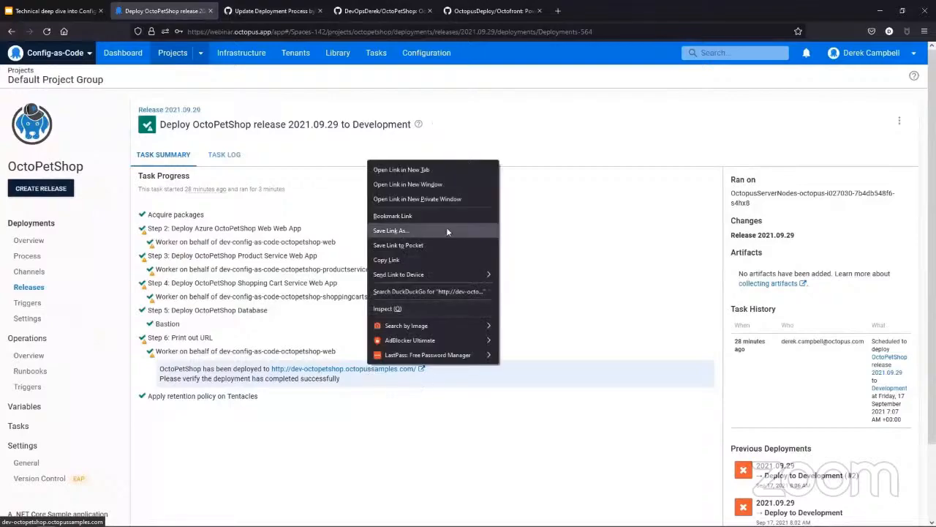
{"action": "left_click", "coordinate": [447, 170]}
{"action": "left_click", "coordinate": [269, 10]}
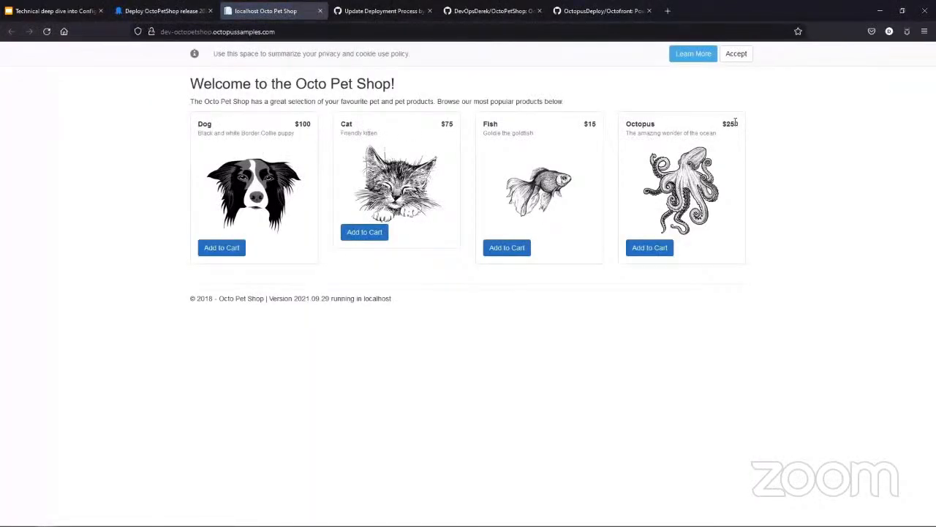
{"action": "left_click_drag", "start_coordinate": [744, 125], "coordinate": [724, 124]}
{"action": "left_click_drag", "start_coordinate": [313, 125], "coordinate": [294, 126]}
{"action": "left_click", "coordinate": [291, 127]}
Step: Switch back to Octopus Deploy and review the Manual Intervention Required step's settings in the OctoPetShop deployment process
{"action": "left_click", "coordinate": [183, 18]}
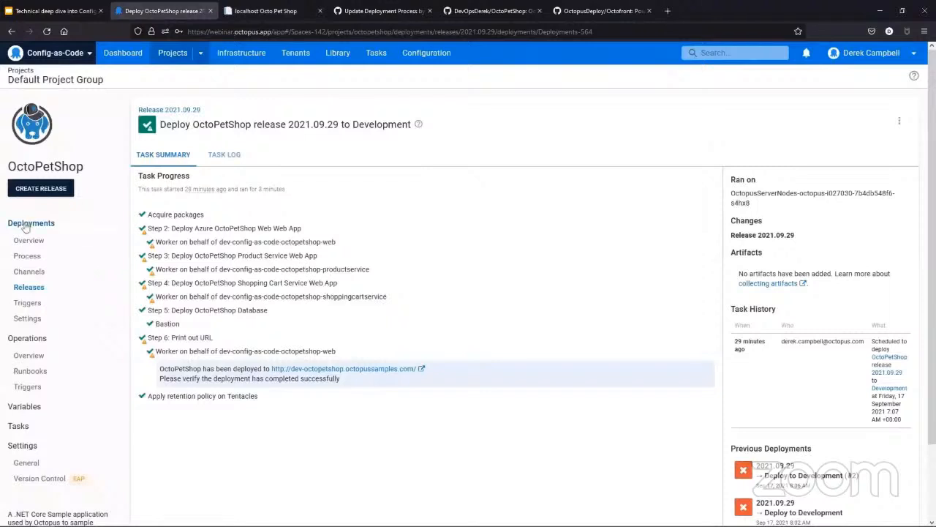
{"action": "left_click", "coordinate": [54, 266]}
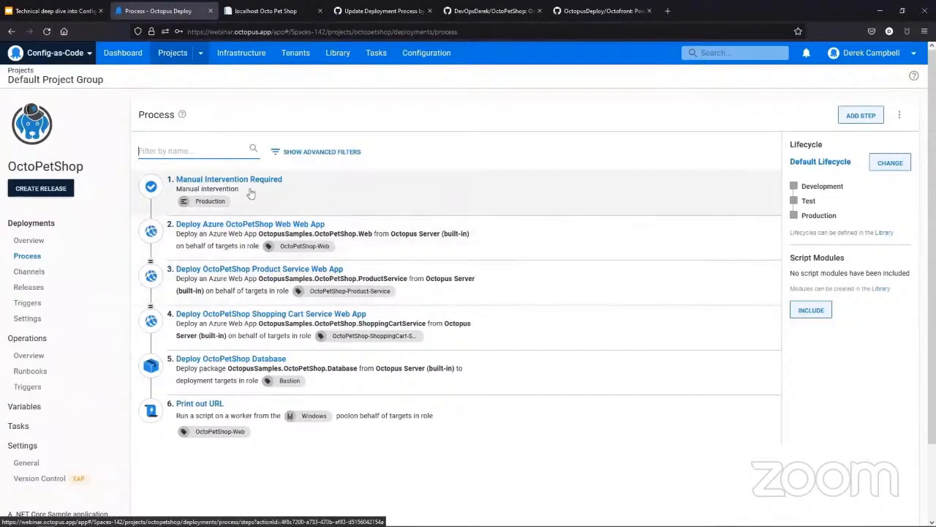
{"action": "left_click", "coordinate": [251, 194]}
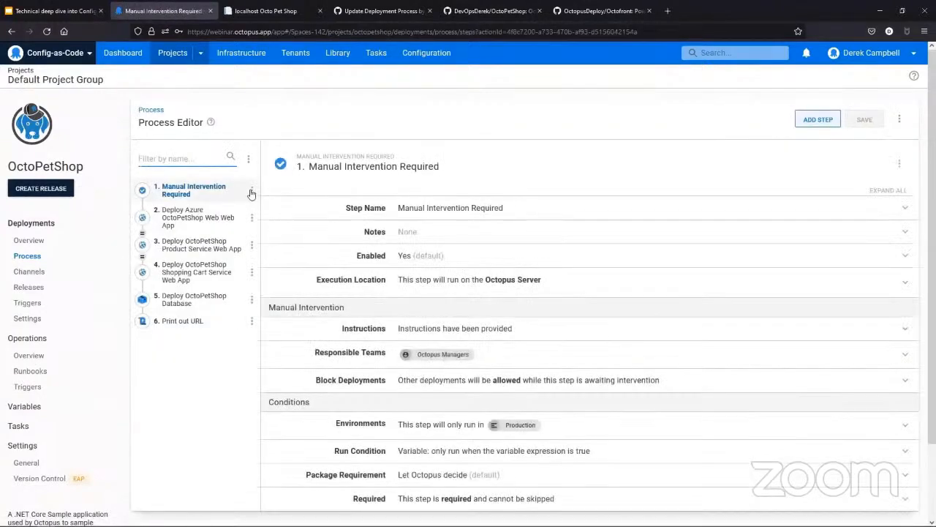
{"action": "scroll", "coordinate": [566, 374], "scroll_direction": "down", "scroll_amount": 2}
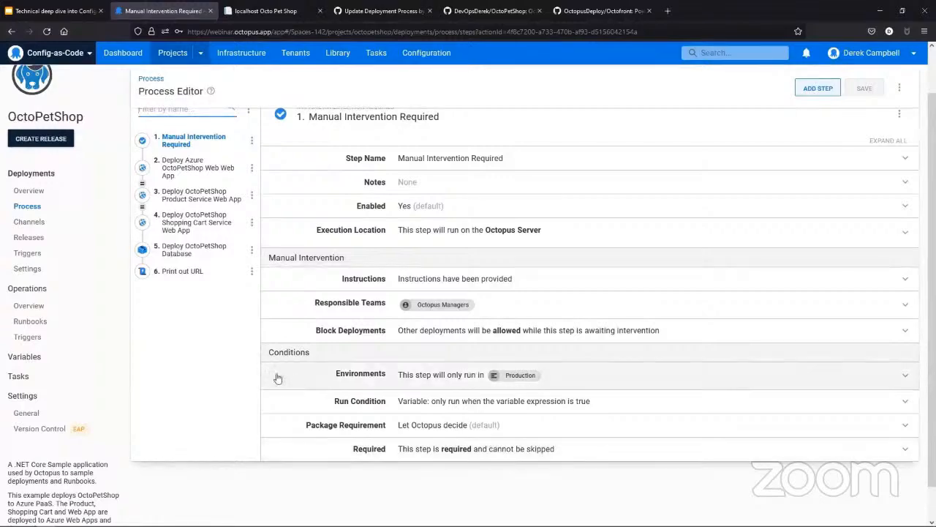
Step: Review the Azure OctoPetShop Web, OctoPetShop Database and Print out URL steps, including the URL step's inline PowerShell script
{"action": "left_click", "coordinate": [189, 171]}
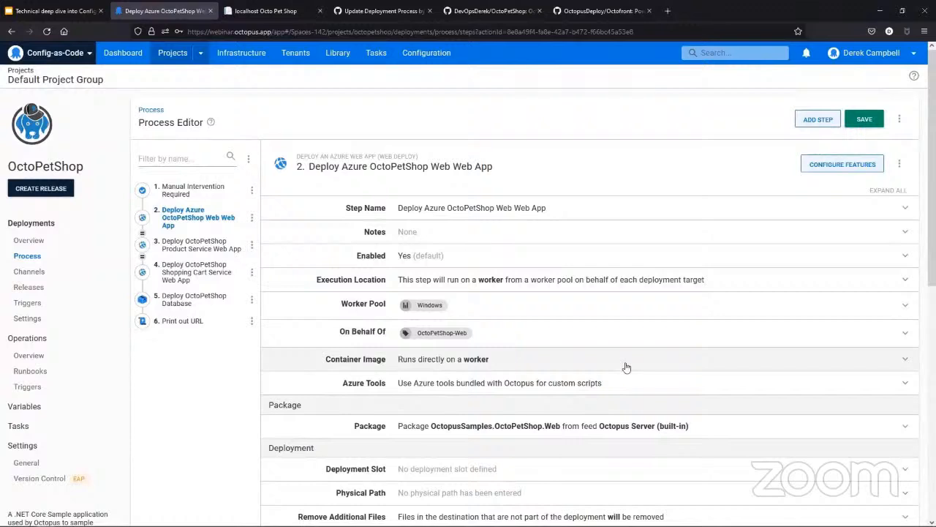
{"action": "left_click", "coordinate": [226, 301]}
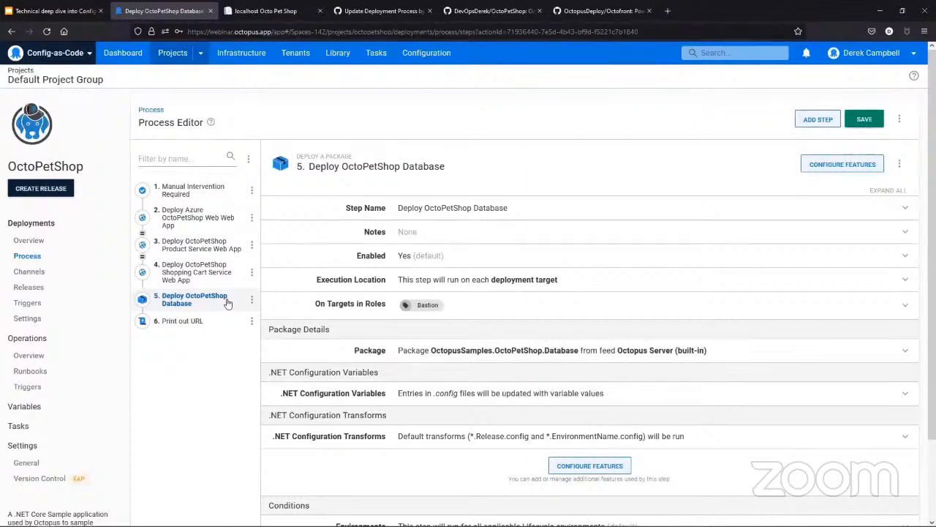
{"action": "left_click", "coordinate": [192, 323]}
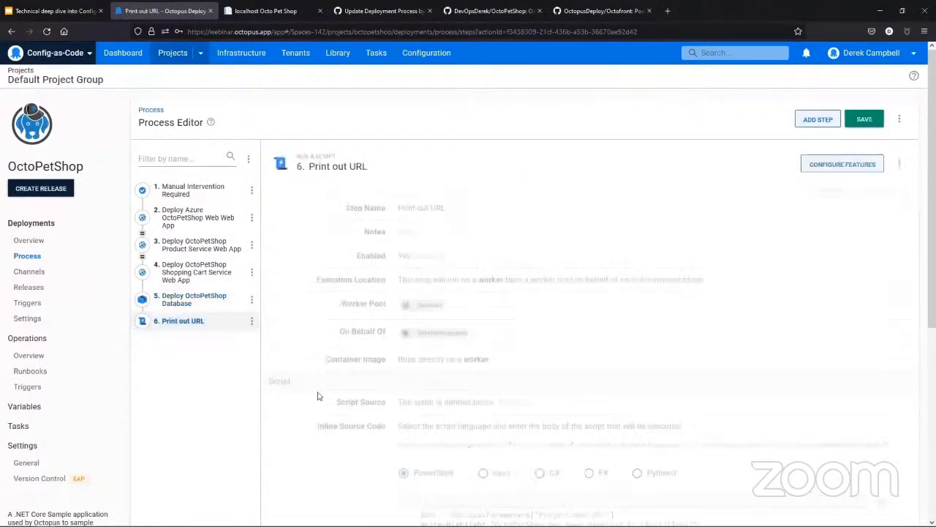
{"action": "scroll", "coordinate": [735, 444], "scroll_direction": "down", "scroll_amount": 2}
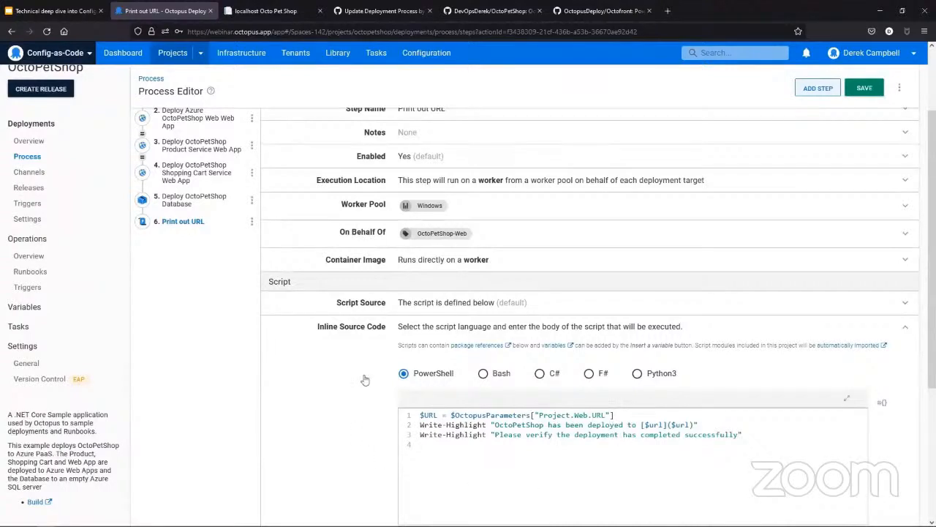
{"action": "scroll", "coordinate": [381, 418], "scroll_direction": "up", "scroll_amount": 3}
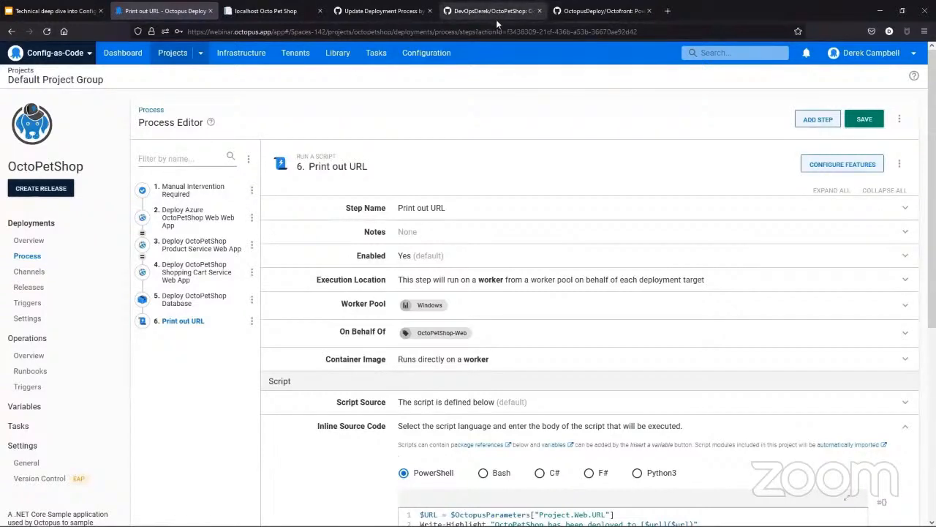
Step: Switch to the OctoPetShop repository on GitHub and examine the files and folders on its main branch
{"action": "left_click", "coordinate": [491, 11]}
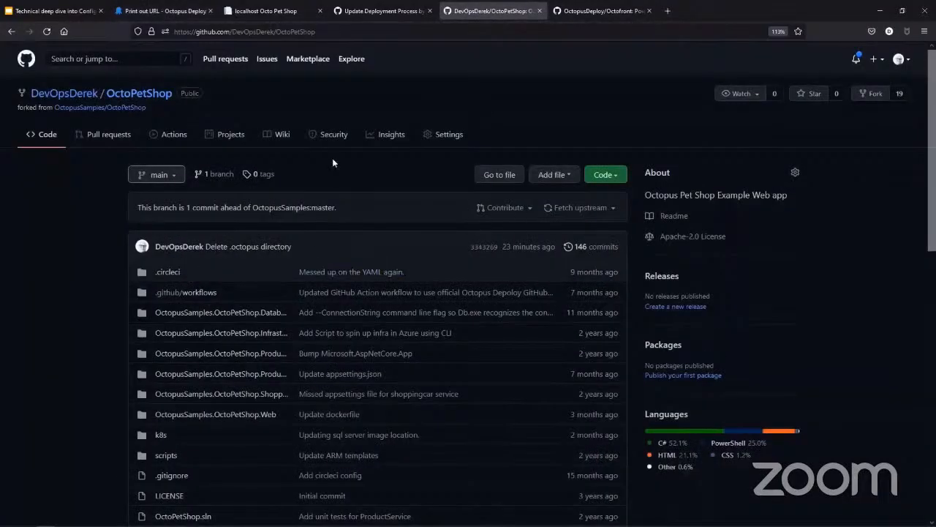
{"action": "mouse_move", "coordinate": [63, 92]}
{"action": "scroll", "coordinate": [190, 282], "scroll_direction": "down", "scroll_amount": 2}
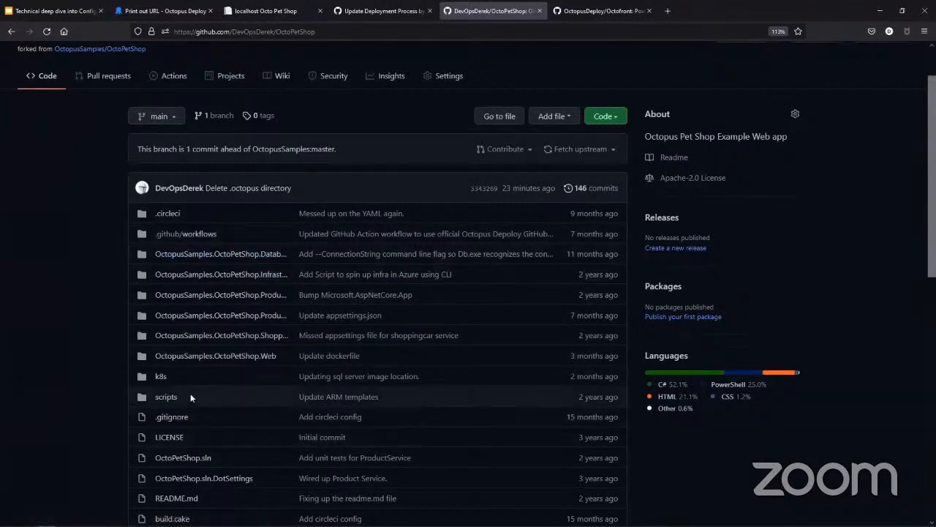
Step: Switch from the repository to Octopus Deploy and open OctoPetShop's version control settings, discarding the unsaved process changes
{"action": "scroll", "coordinate": [173, 404], "scroll_direction": "down", "scroll_amount": 3}
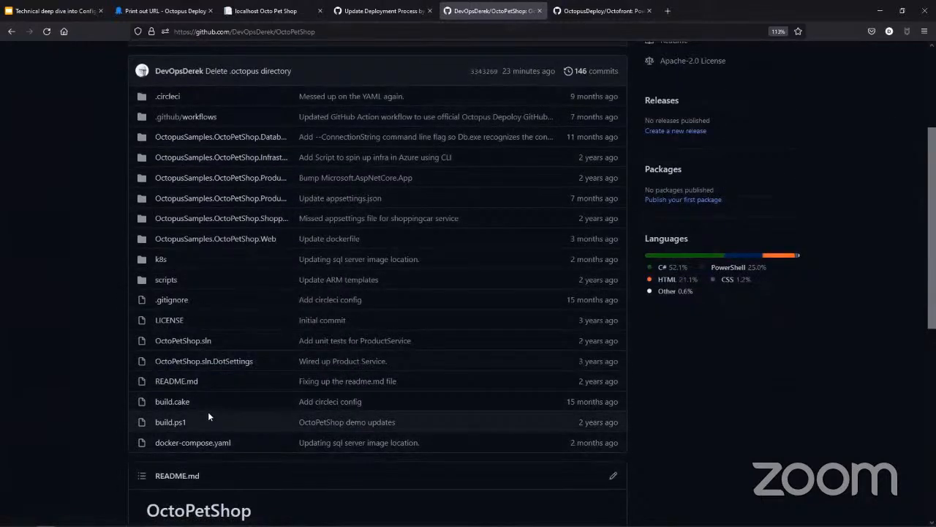
{"action": "scroll", "coordinate": [24, 385], "scroll_direction": "up", "scroll_amount": 3}
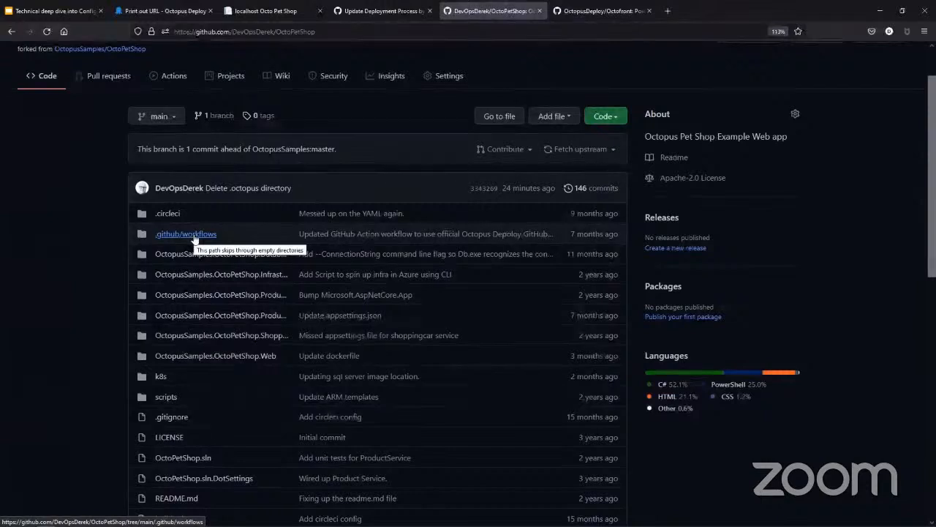
{"action": "left_click", "coordinate": [160, 12]}
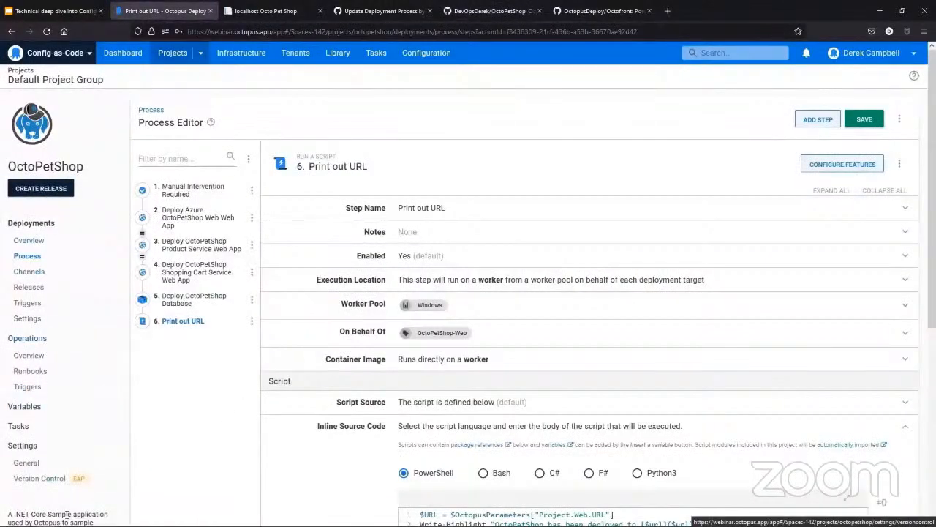
{"action": "left_click", "coordinate": [25, 486]}
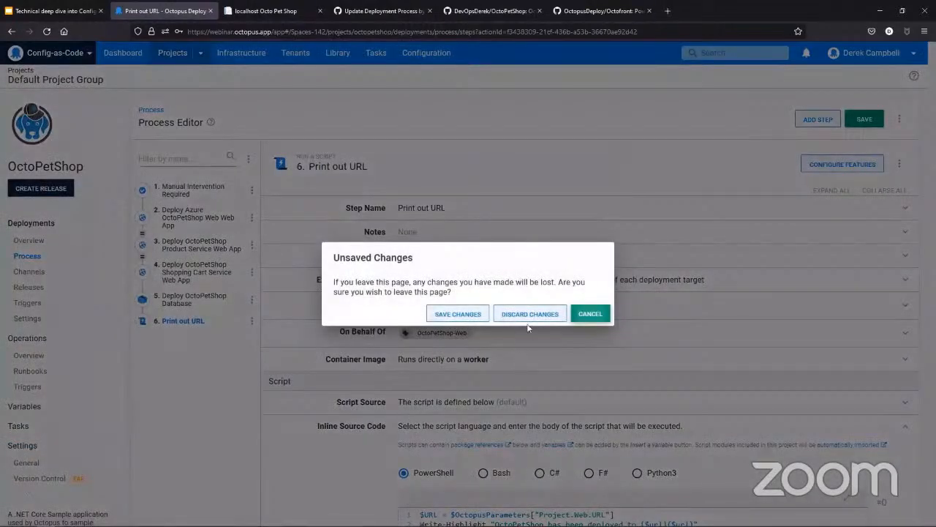
{"action": "left_click", "coordinate": [533, 314]}
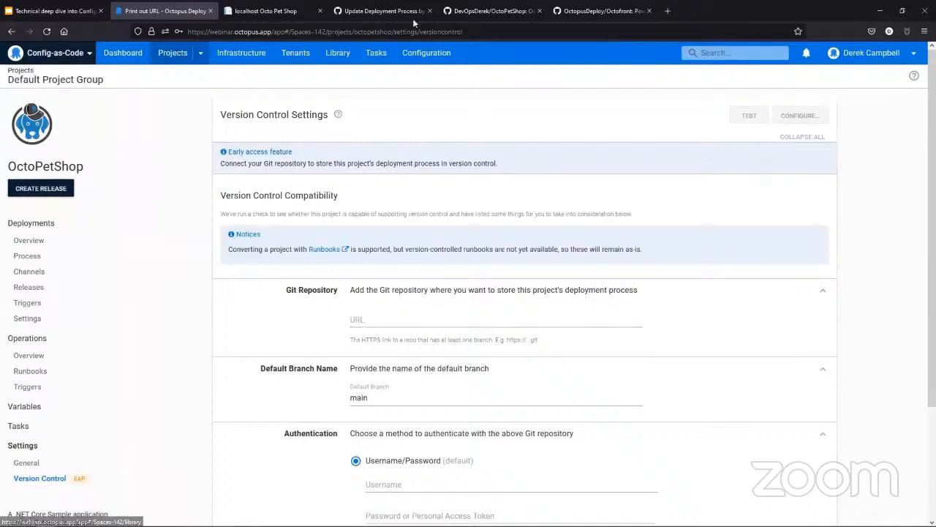
Step: Copy the OctoPetShop repository's HTTPS clone URL from GitHub and enter it as the Git repository URL in Octopus Deploy
{"action": "left_click", "coordinate": [480, 12]}
{"action": "scroll", "coordinate": [439, 204], "scroll_direction": "up", "scroll_amount": 2}
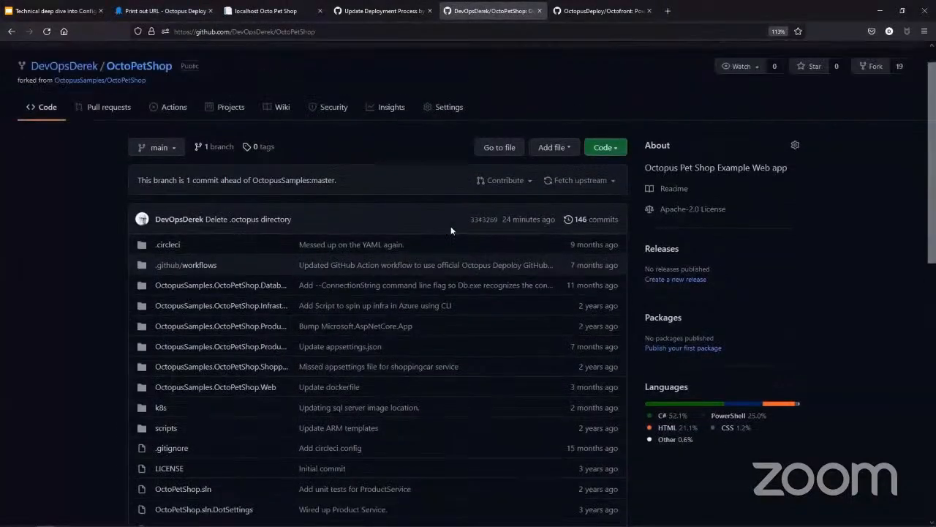
{"action": "left_click", "coordinate": [605, 174]}
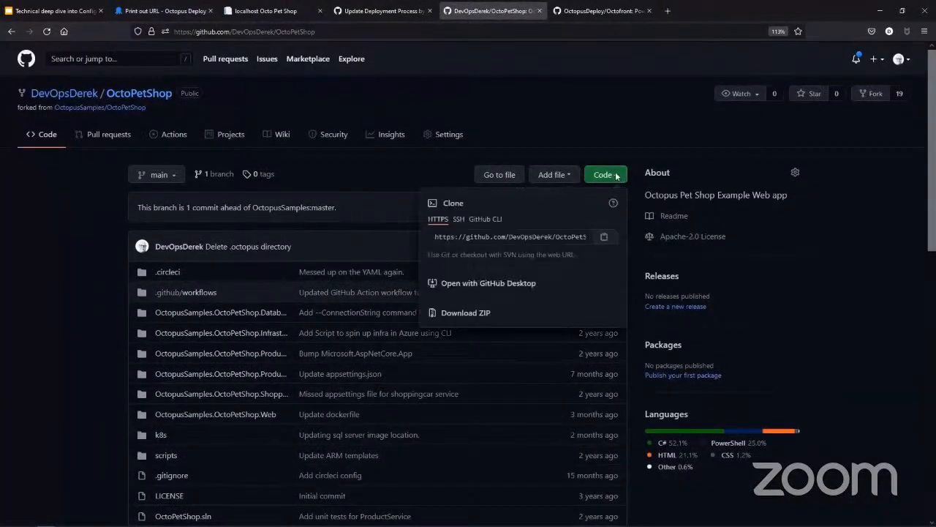
{"action": "left_click", "coordinate": [604, 236]}
{"action": "left_click", "coordinate": [165, 10]}
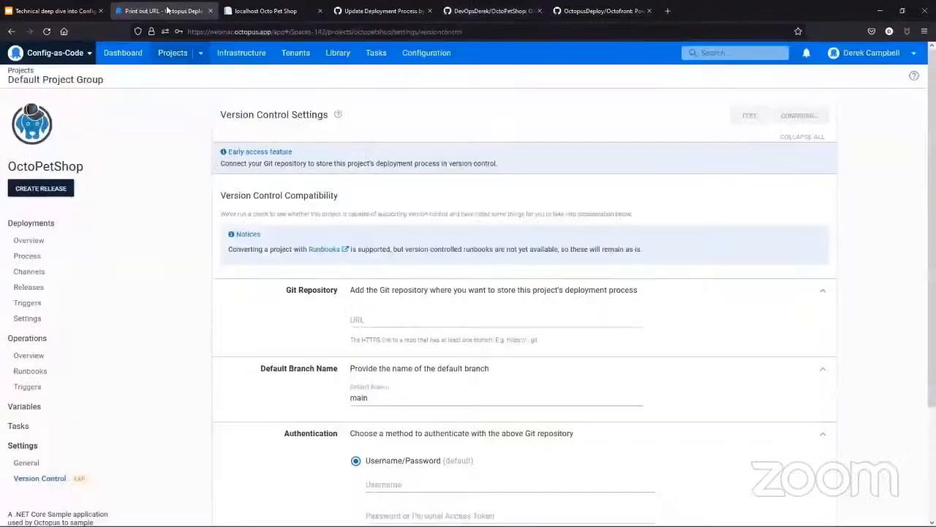
{"action": "left_click", "coordinate": [401, 320]}
{"action": "key", "text": "ctrl+v"}
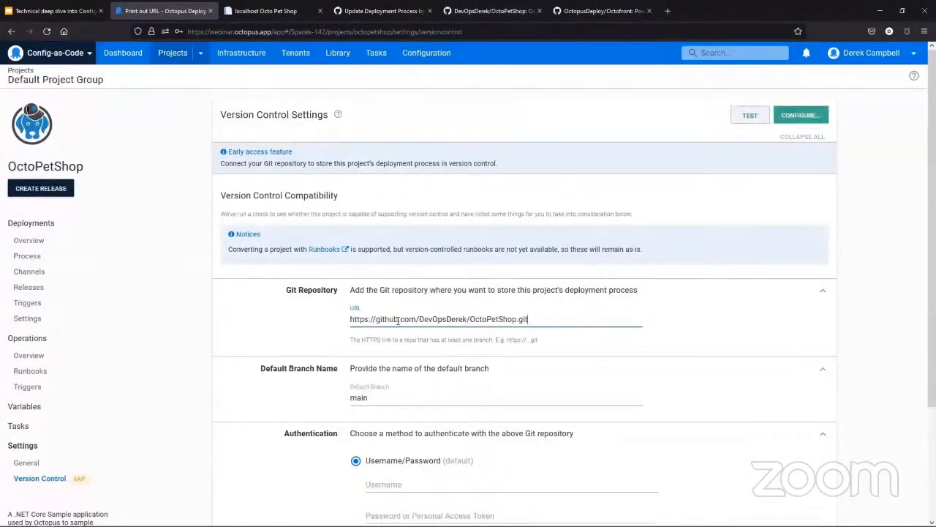
Step: Fill in the Git authentication with the GitHub username and paste the password or personal access token
{"action": "scroll", "coordinate": [397, 319], "scroll_direction": "down", "scroll_amount": 3}
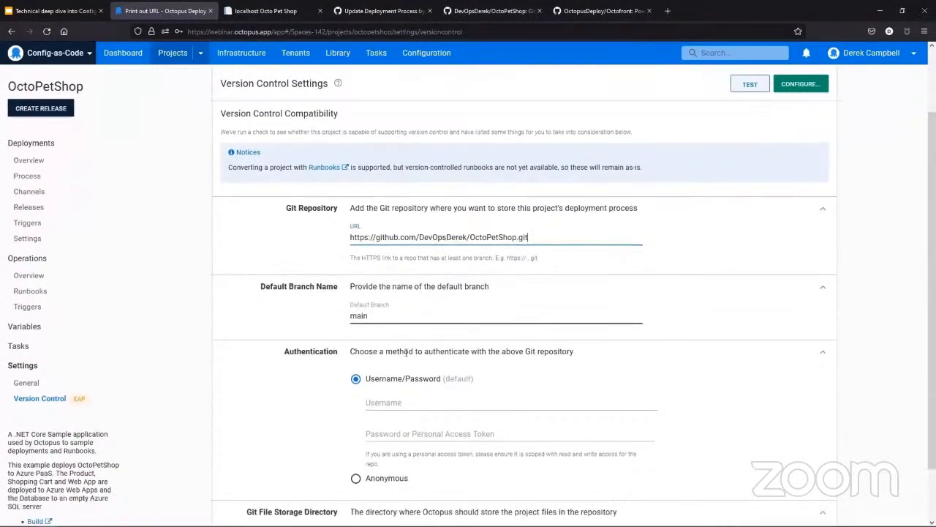
{"action": "left_click", "coordinate": [433, 339]}
{"action": "type", "text": "Dev"}
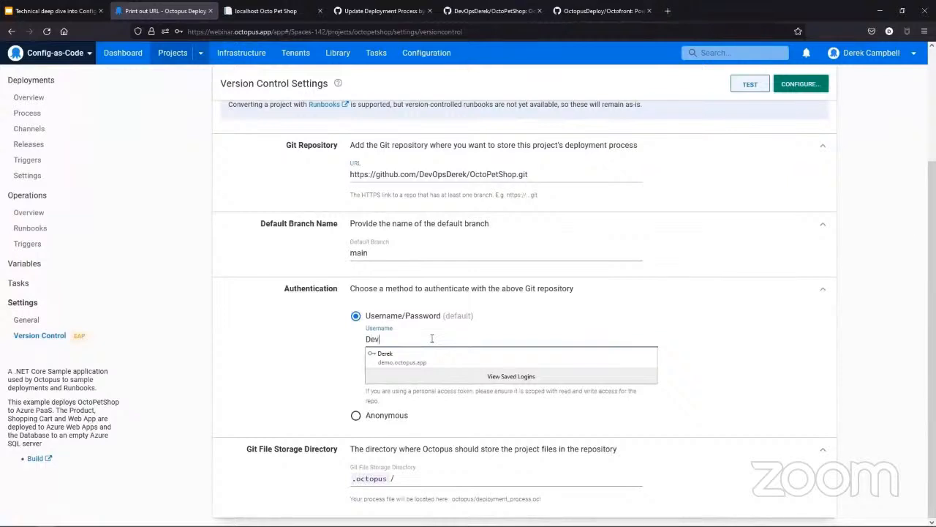
{"action": "type", "text": "OpsDerek"}
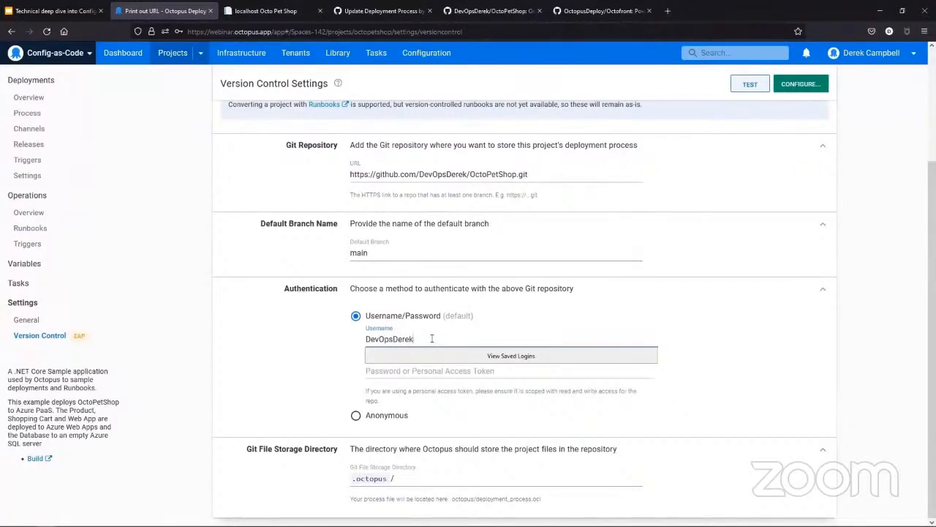
{"action": "left_click", "coordinate": [907, 306]}
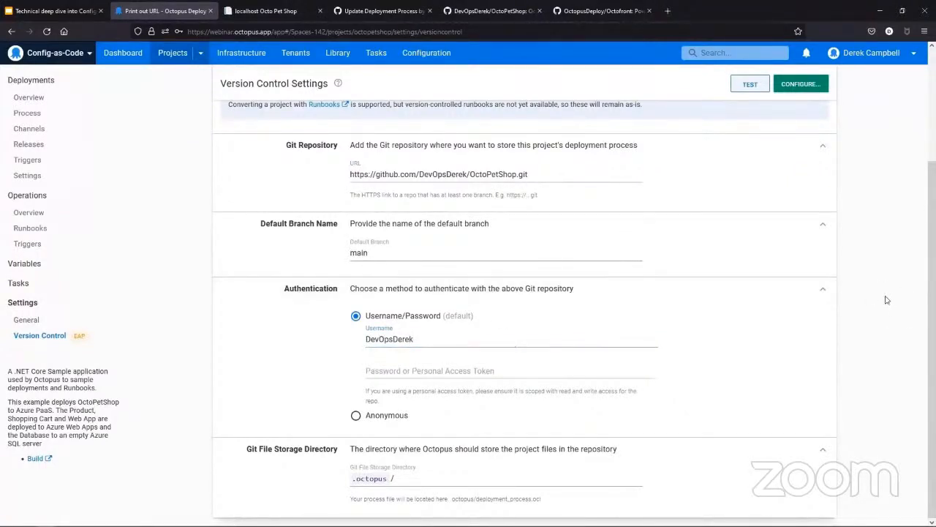
{"action": "key", "text": "ctrl+alt"}
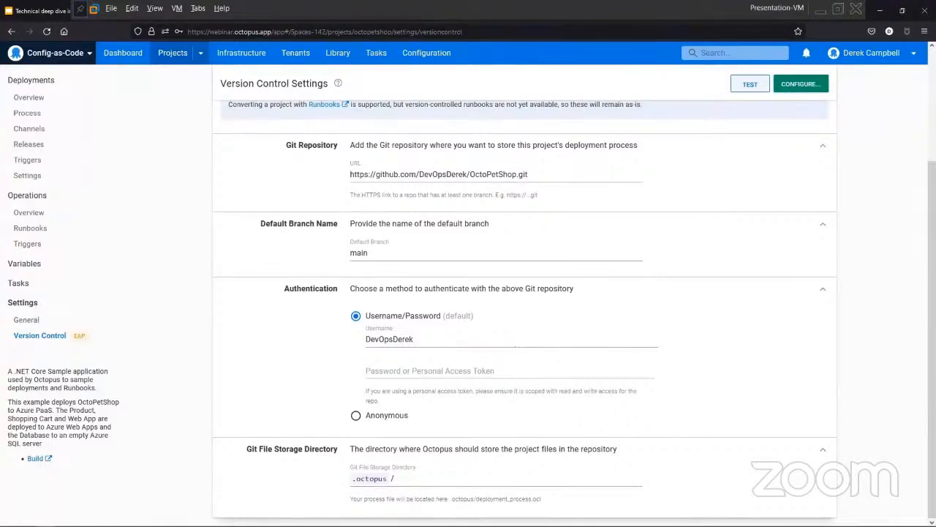
{"action": "left_click", "coordinate": [421, 371]}
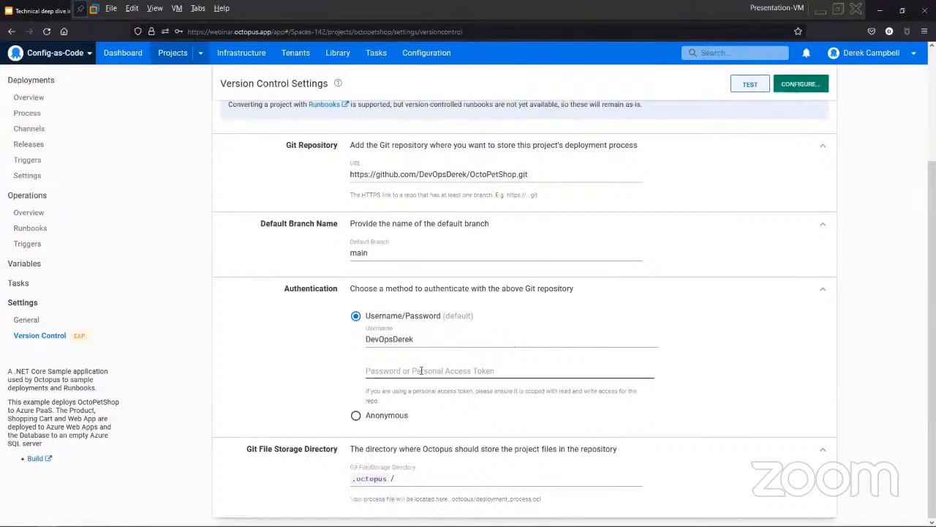
{"action": "key", "text": "ctrl+v"}
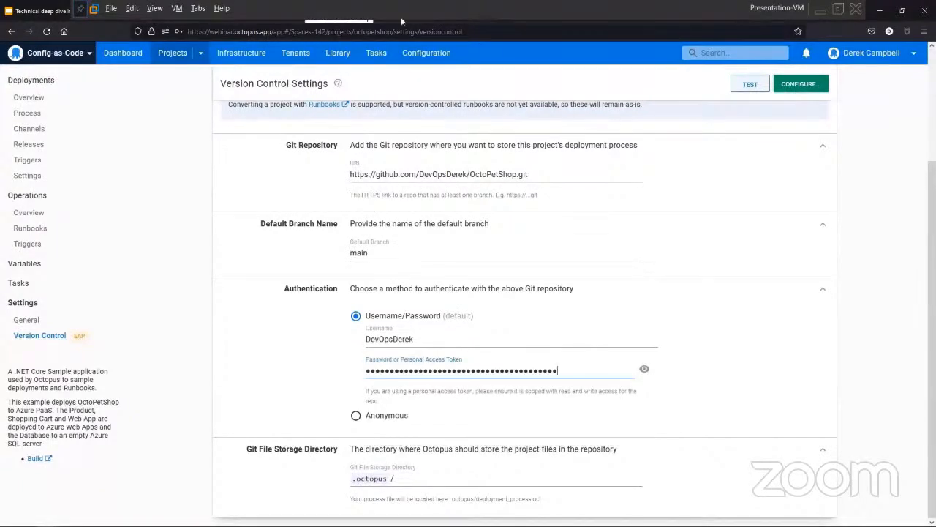
{"action": "left_click", "coordinate": [155, 8]}
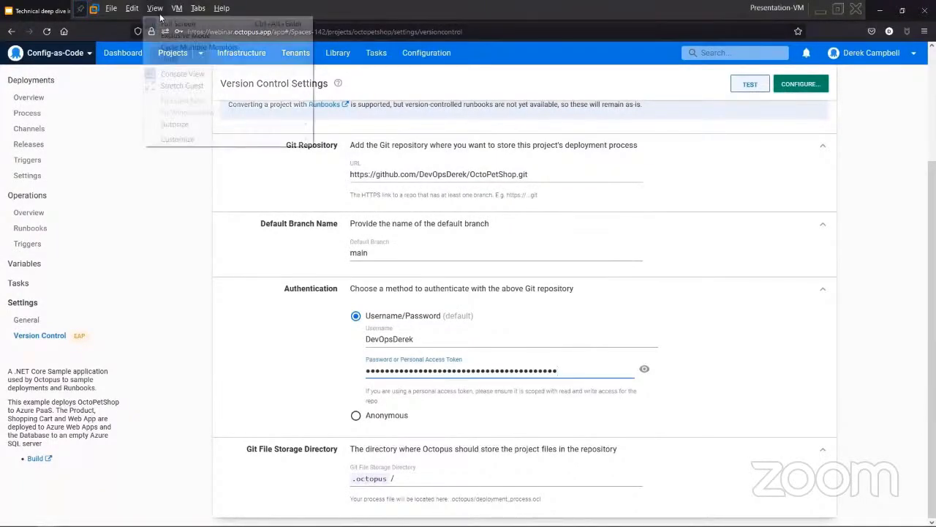
{"action": "left_click", "coordinate": [161, 24]}
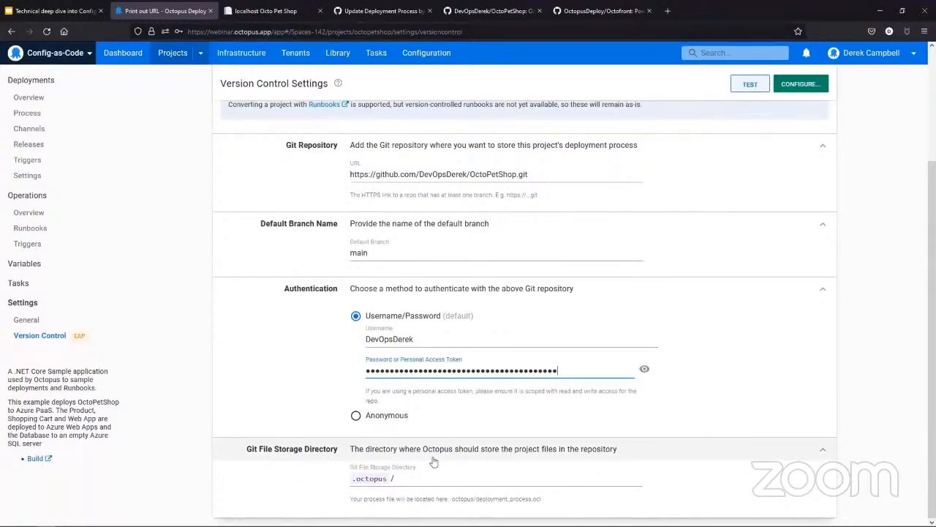
Step: Check that the default branch is main and test the version control settings
{"action": "left_click", "coordinate": [399, 252]}
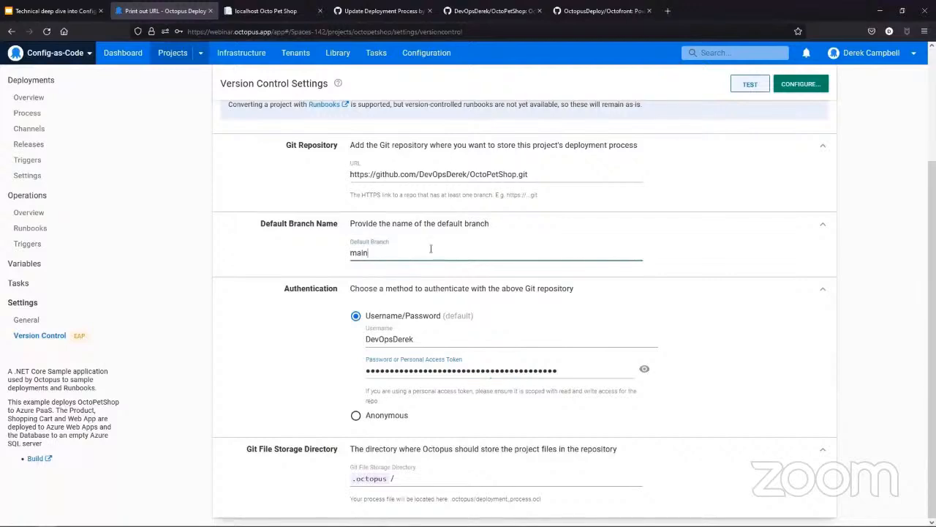
{"action": "left_click_drag", "start_coordinate": [417, 256], "coordinate": [316, 254]}
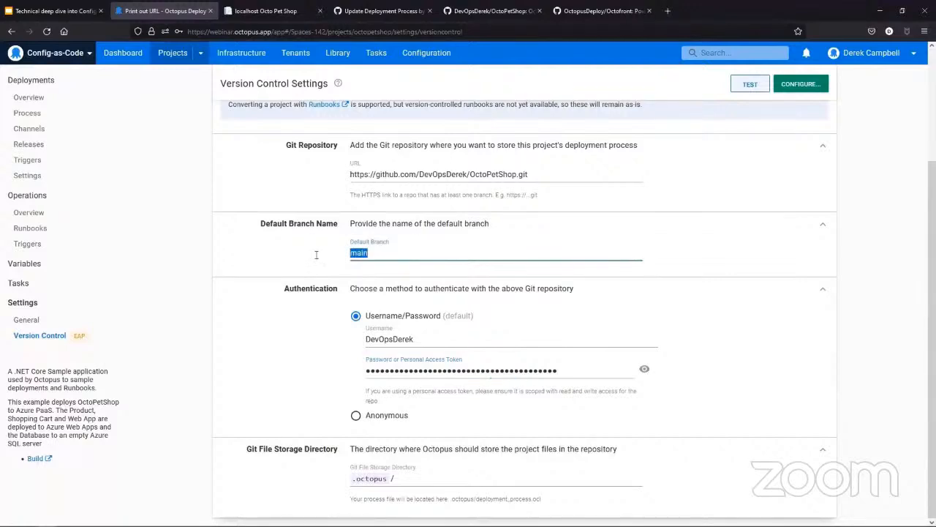
{"action": "left_click", "coordinate": [753, 87]}
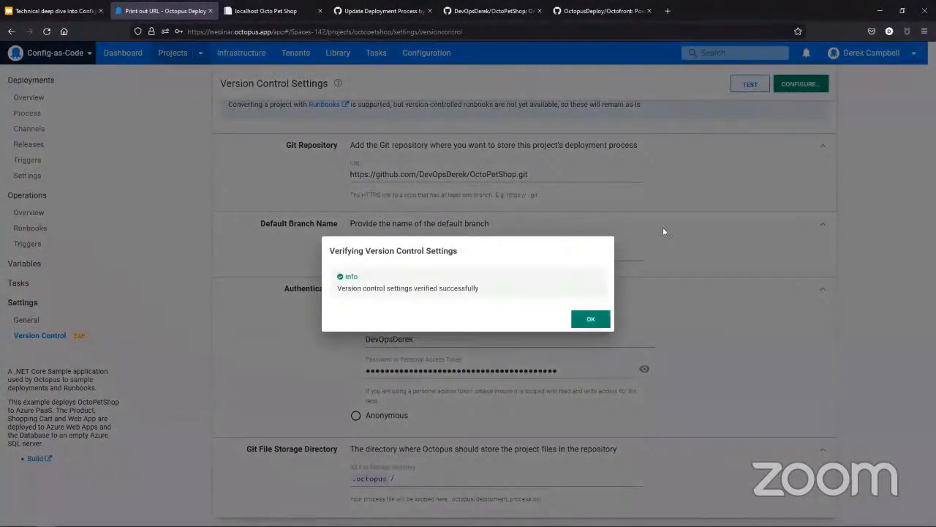
{"action": "left_click", "coordinate": [591, 321]}
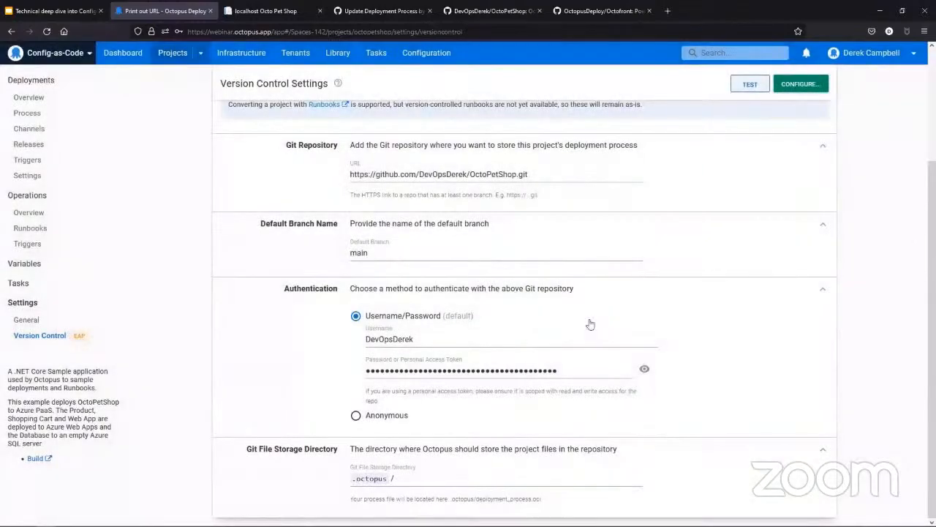
Step: Configure version control for the project and commit it with the summary "Initial Commit"
{"action": "left_click", "coordinate": [793, 87]}
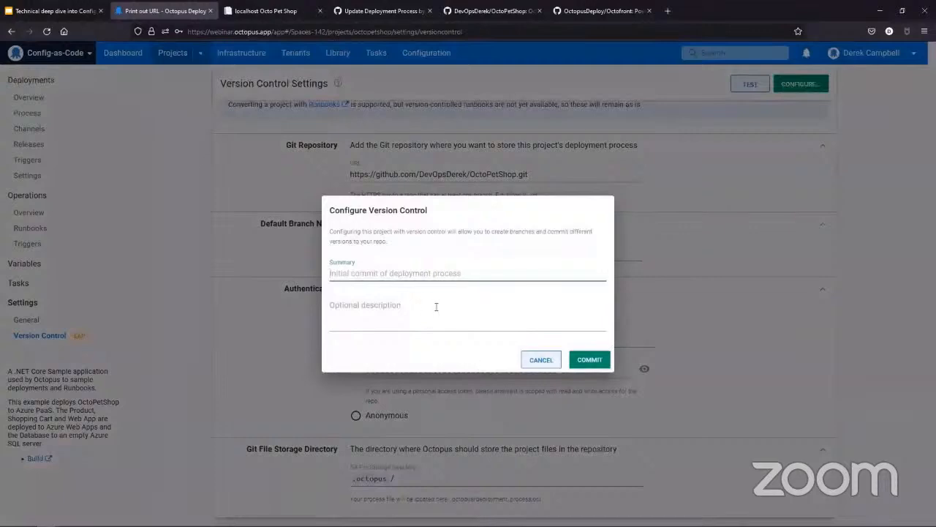
{"action": "type", "text": "In"}
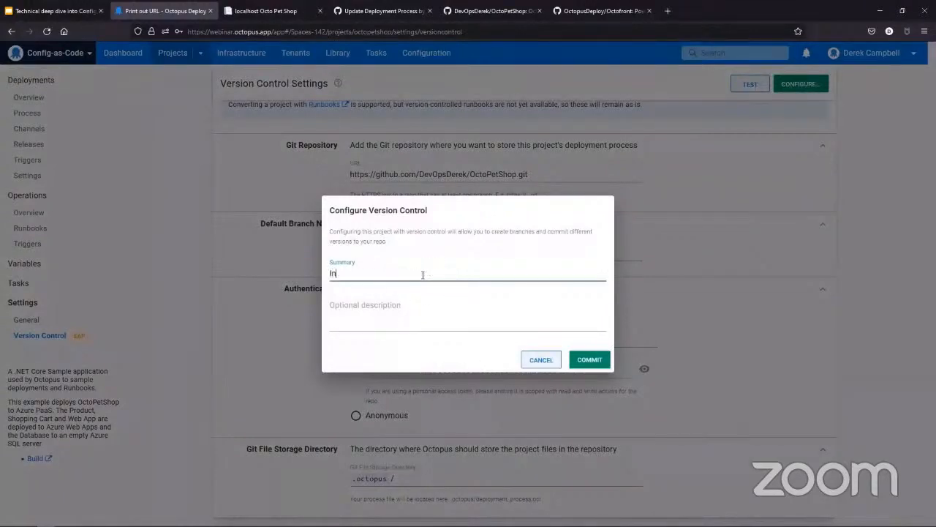
{"action": "type", "text": "itial Commit"}
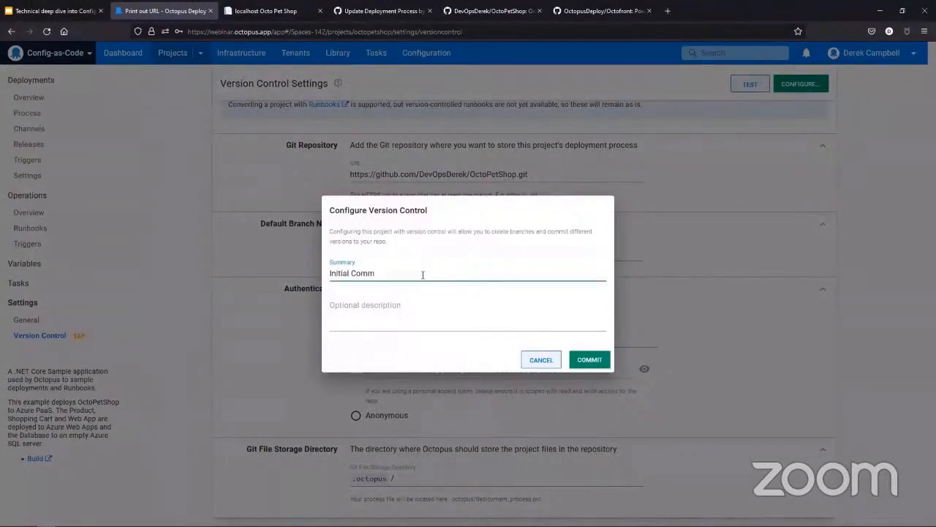
{"action": "left_click", "coordinate": [591, 360]}
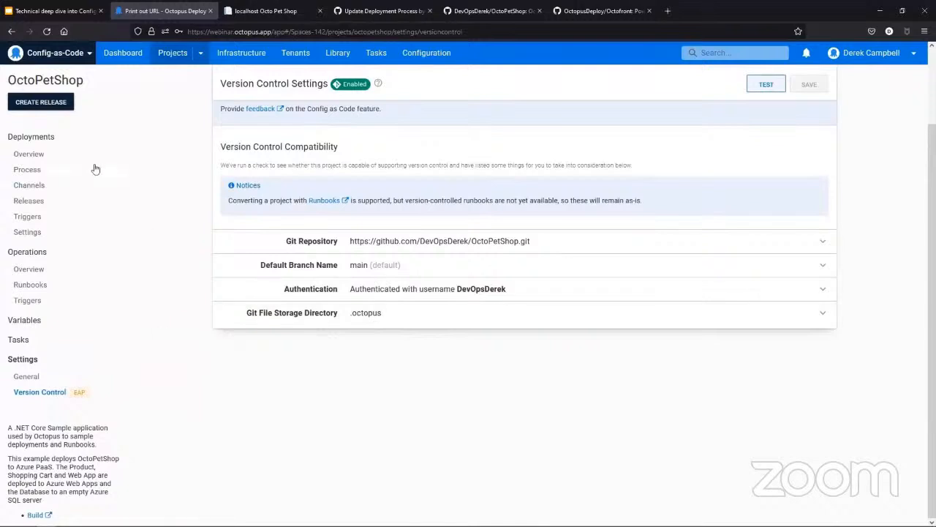
Step: Open the deployment process and examine its early access note and the list of available branches
{"action": "left_click", "coordinate": [51, 170]}
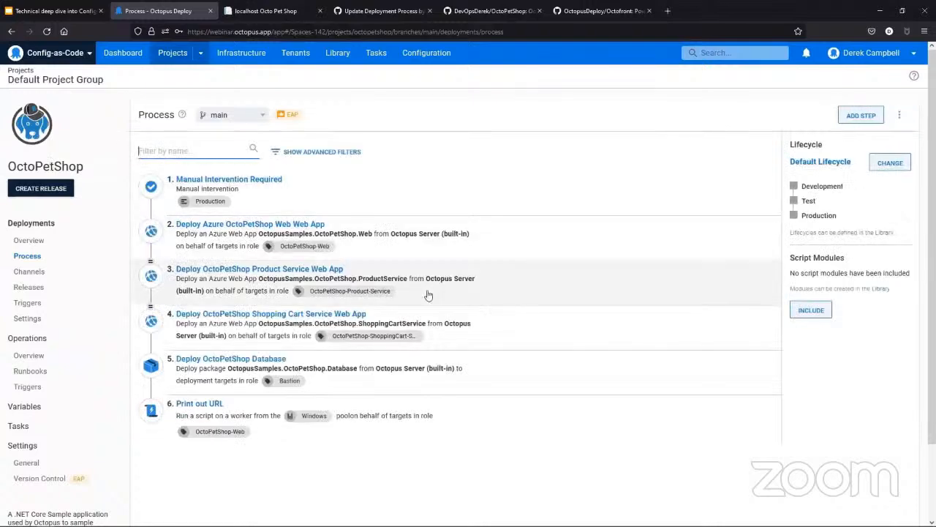
{"action": "mouse_move", "coordinate": [298, 120]}
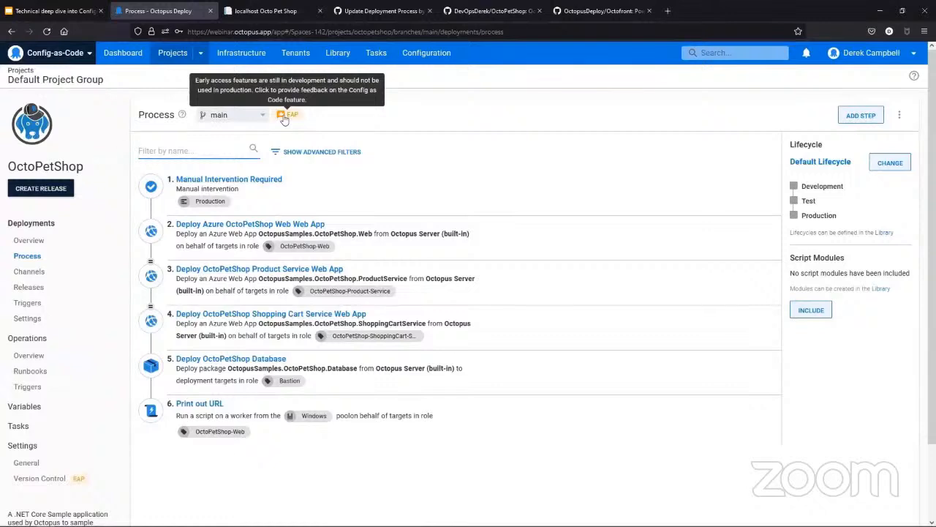
{"action": "left_click", "coordinate": [257, 117]}
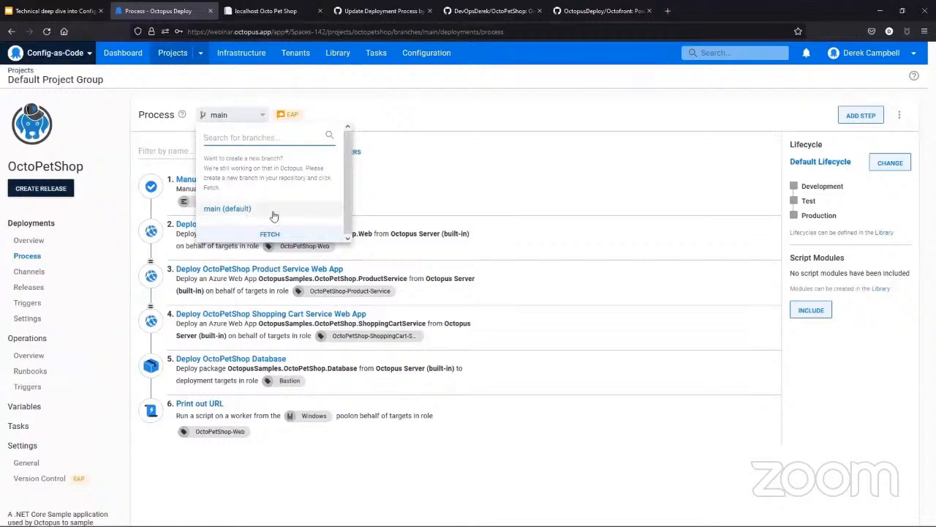
{"action": "left_click", "coordinate": [523, 130]}
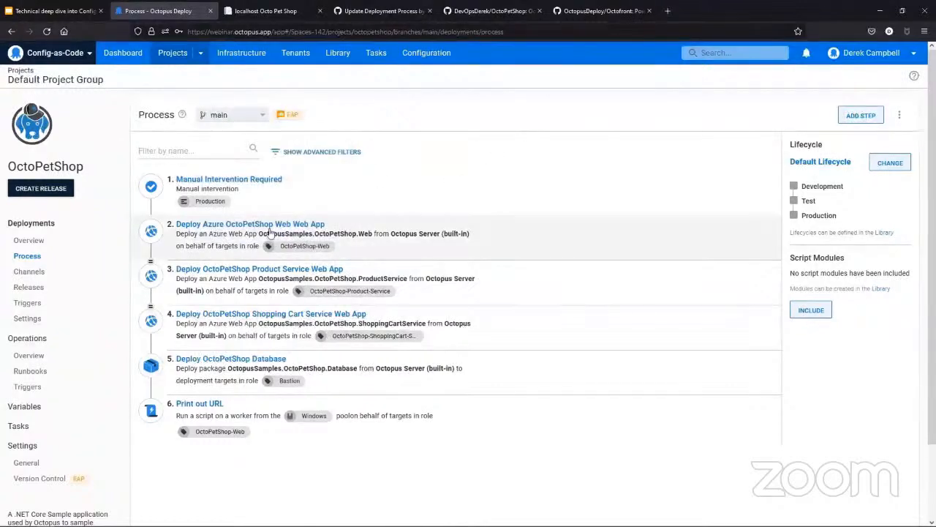
Step: Switch to GitHub, reload the OctoPetShop repository, and examine deployment_process.ocl in the .octopus folder
{"action": "left_click", "coordinate": [484, 11]}
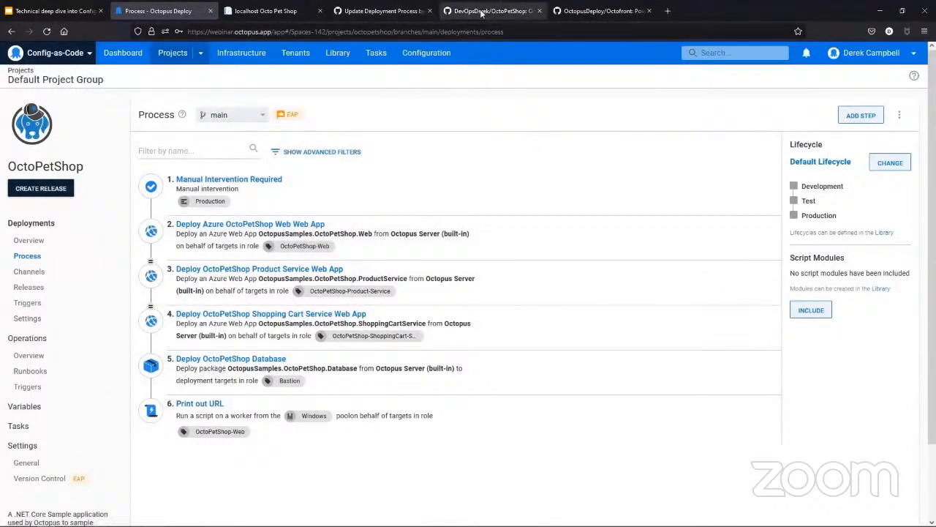
{"action": "left_click", "coordinate": [327, 30]}
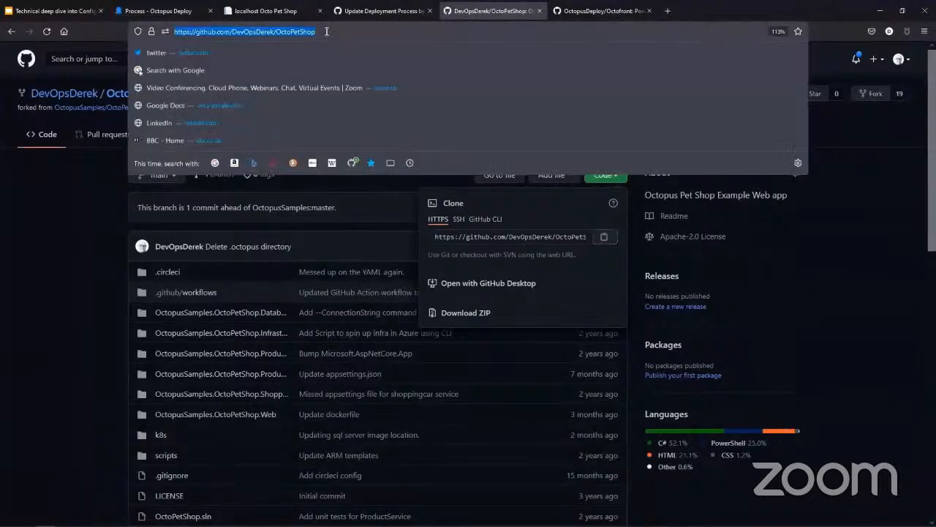
{"action": "key", "text": "Return"}
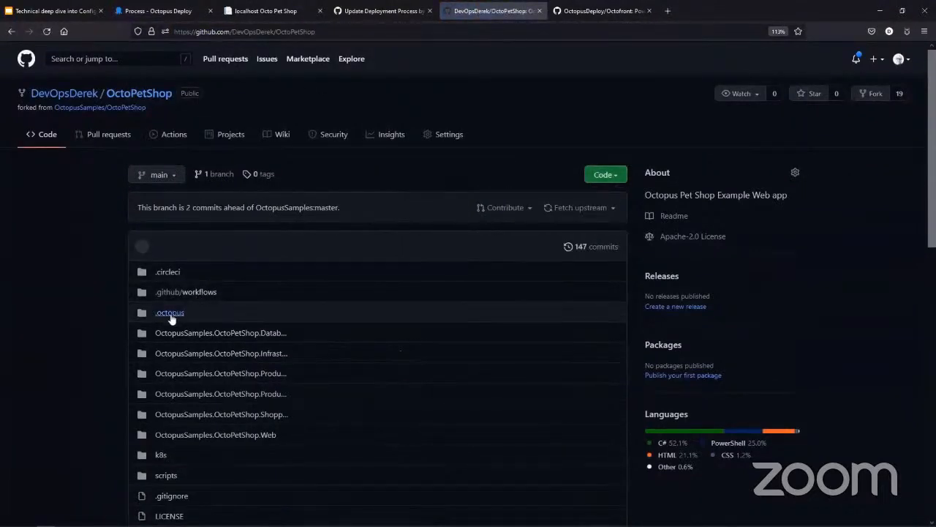
{"action": "left_click", "coordinate": [169, 313]}
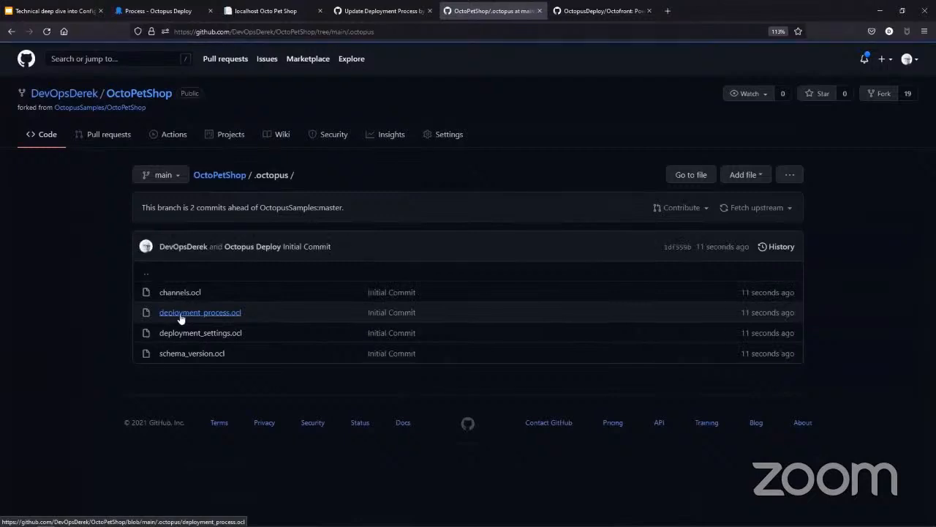
{"action": "left_click", "coordinate": [181, 313]}
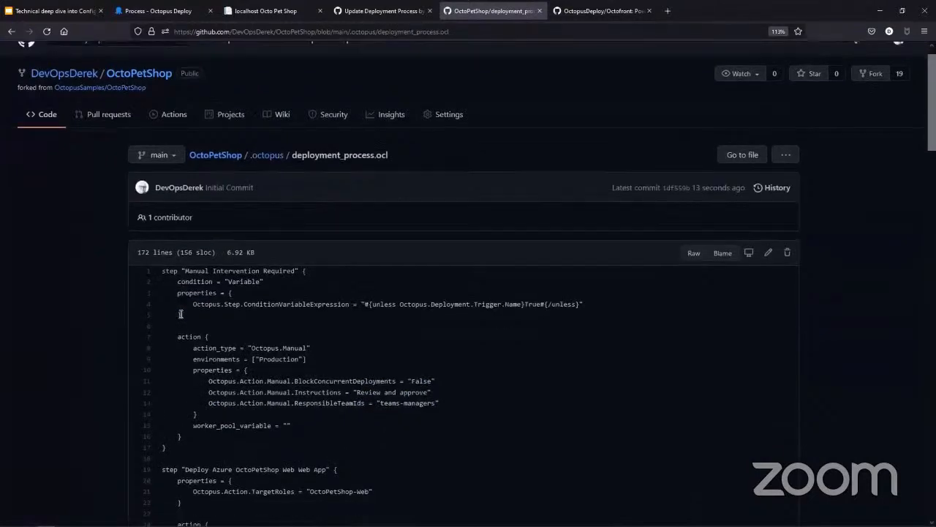
{"action": "scroll", "coordinate": [180, 313], "scroll_direction": "down", "scroll_amount": 3}
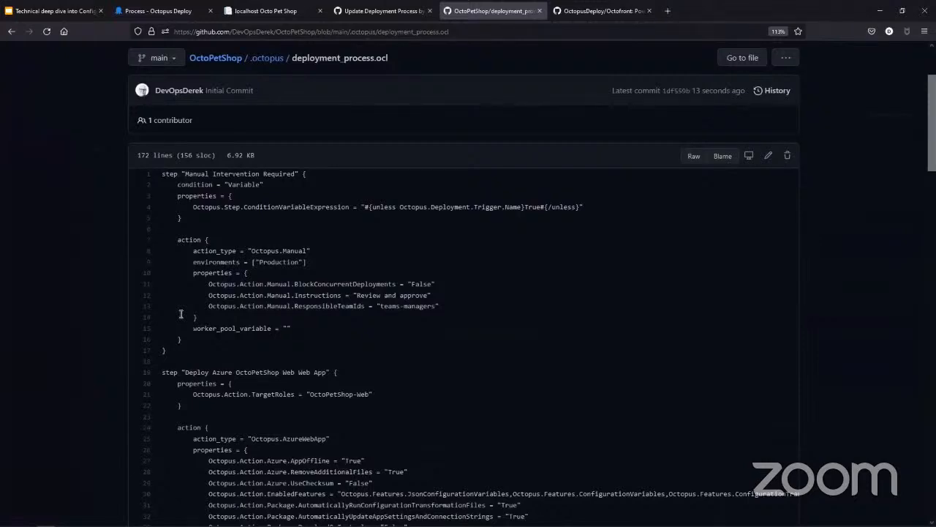
{"action": "scroll", "coordinate": [181, 314], "scroll_direction": "down", "scroll_amount": 2}
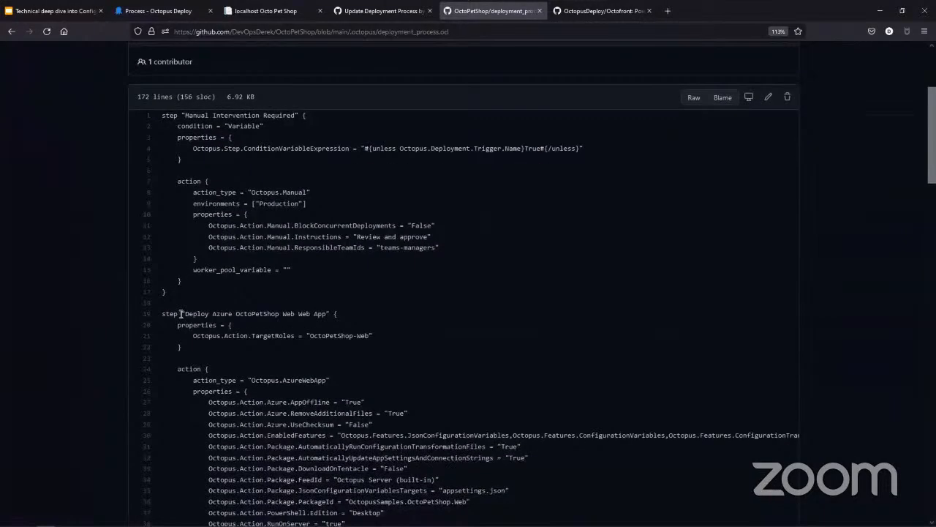
Step: Examine the Manual Intervention Required step in deployment_process.ocl, including its ConditionVariableExpression value
{"action": "scroll", "coordinate": [180, 313], "scroll_direction": "down", "scroll_amount": 3}
{"action": "scroll", "coordinate": [181, 313], "scroll_direction": "up", "scroll_amount": 3}
{"action": "left_click_drag", "start_coordinate": [163, 116], "coordinate": [357, 210]}
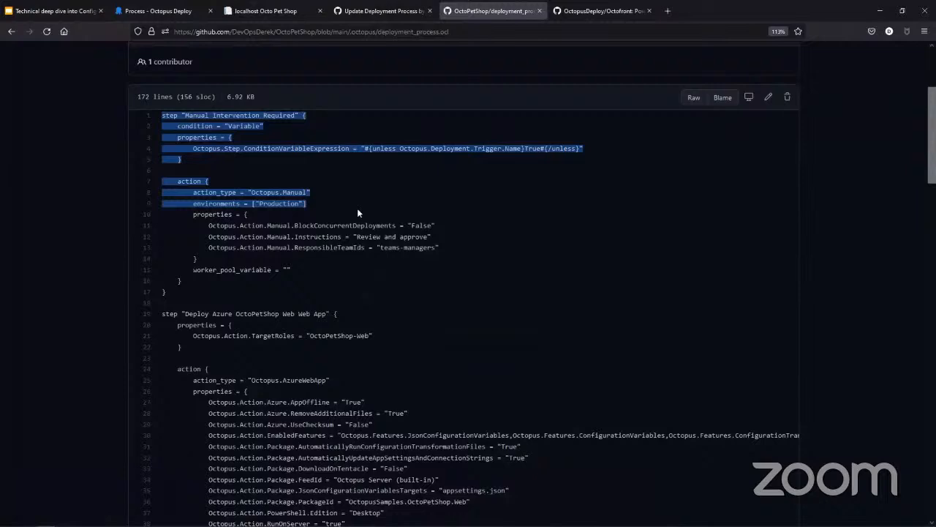
{"action": "left_click", "coordinate": [591, 244]}
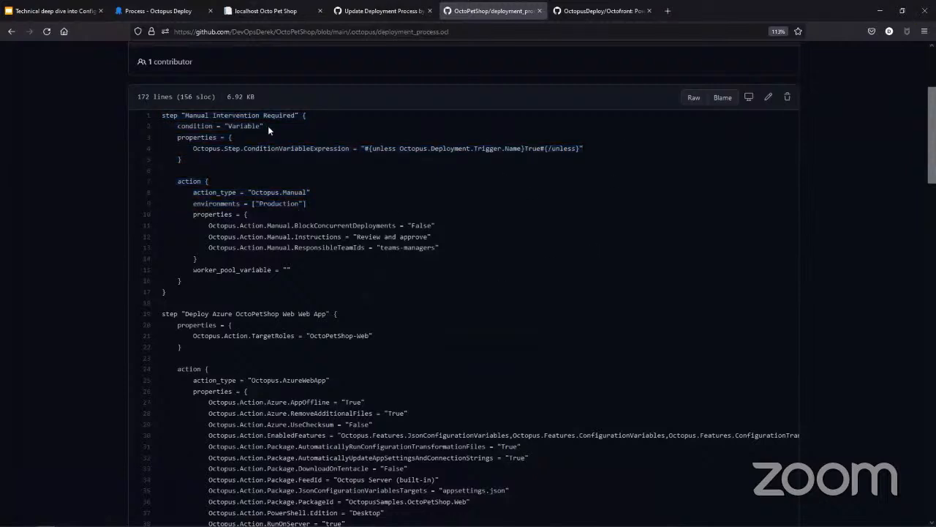
{"action": "left_click_drag", "start_coordinate": [162, 115], "coordinate": [357, 296]}
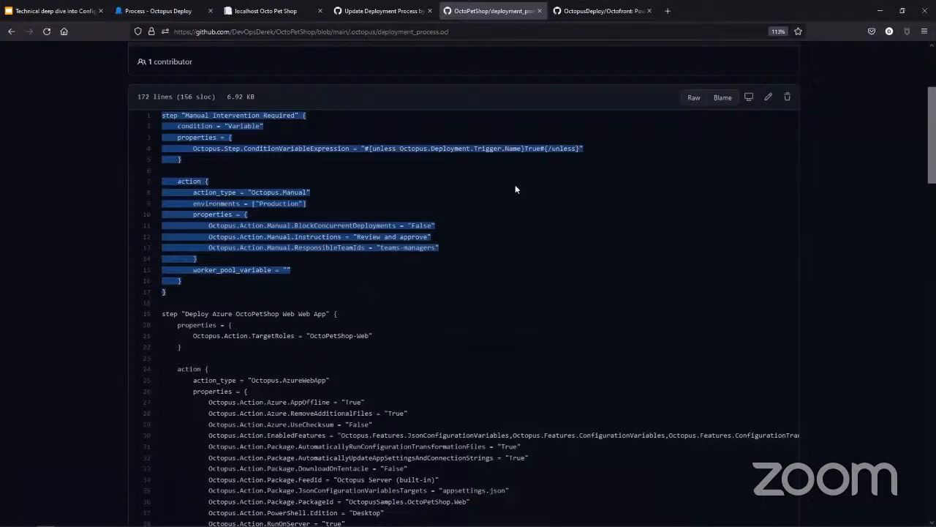
{"action": "left_click", "coordinate": [459, 165]}
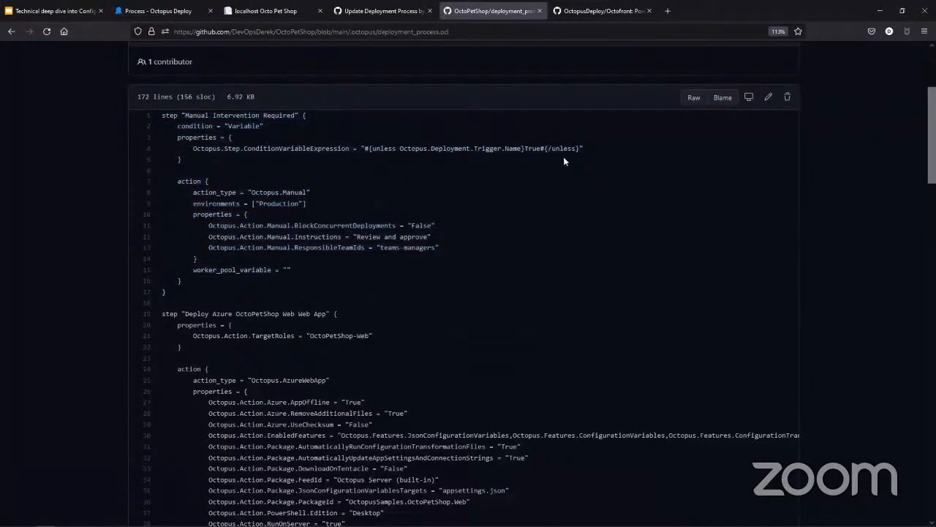
{"action": "left_click_drag", "start_coordinate": [588, 150], "coordinate": [364, 151]}
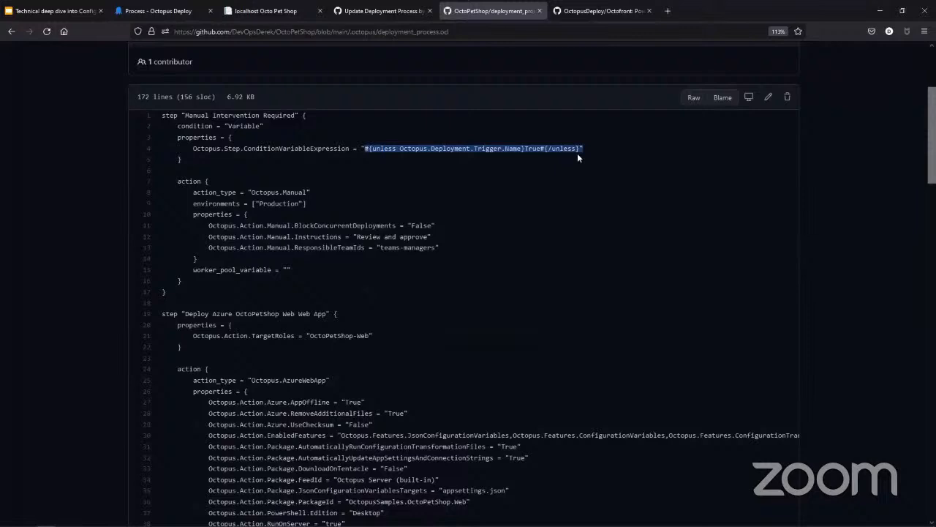
Step: Examine the OCL for the Azure web app, product service, shopping cart service and database deployment steps
{"action": "scroll", "coordinate": [483, 225], "scroll_direction": "down", "scroll_amount": 1}
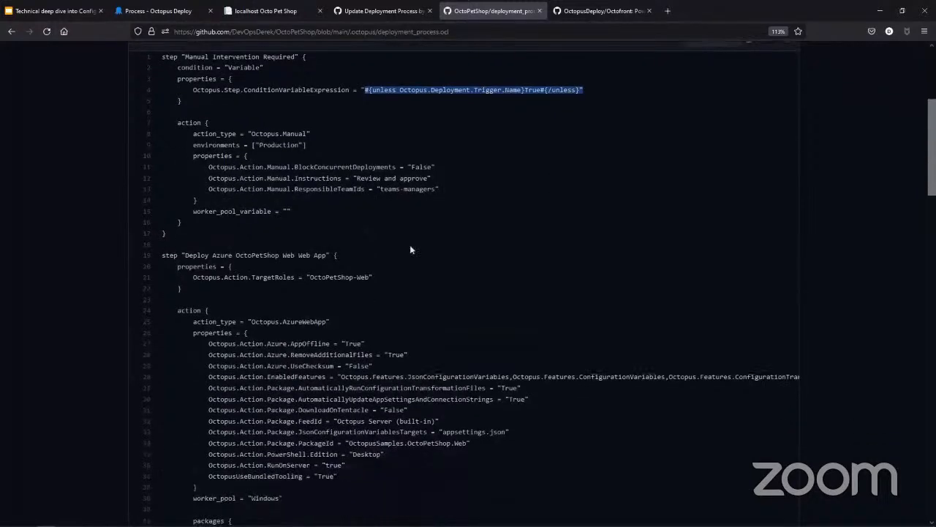
{"action": "scroll", "coordinate": [315, 284], "scroll_direction": "down", "scroll_amount": 2}
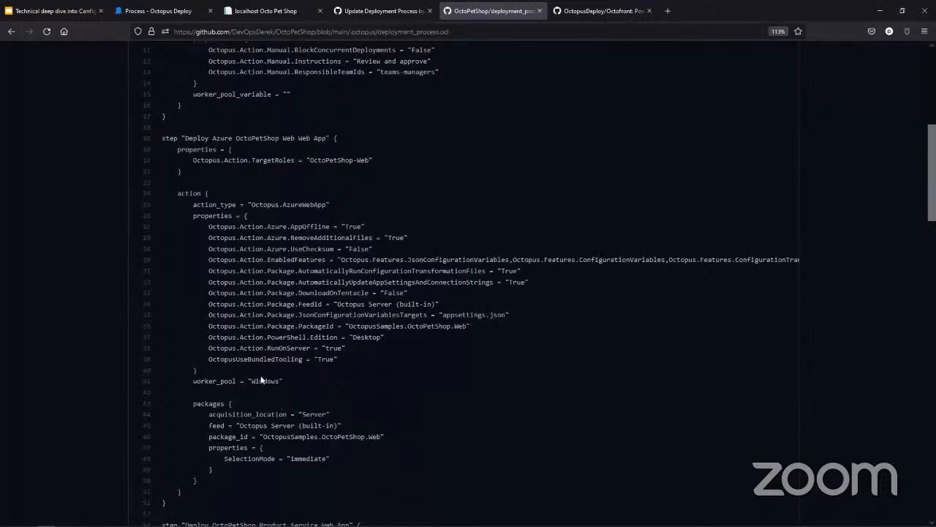
{"action": "scroll", "coordinate": [388, 369], "scroll_direction": "down", "scroll_amount": 1}
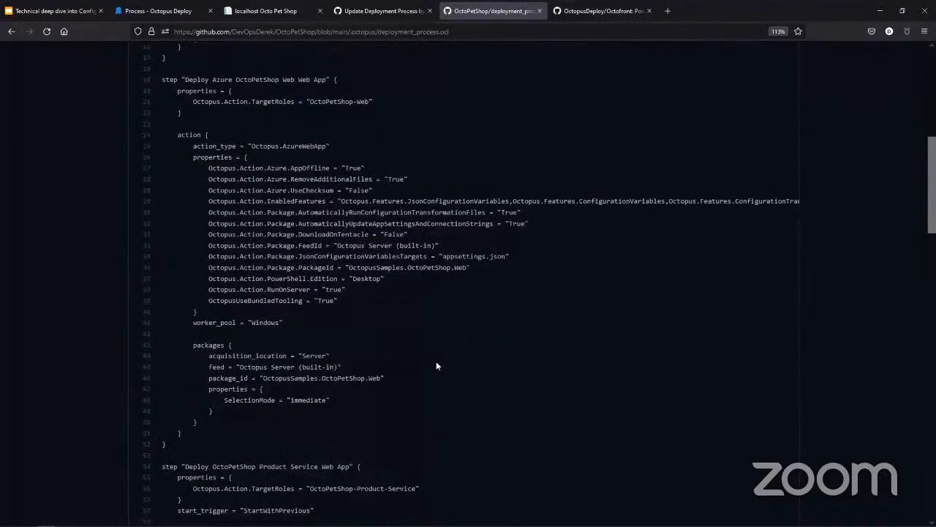
{"action": "scroll", "coordinate": [365, 380], "scroll_direction": "down", "scroll_amount": 2}
{"action": "scroll", "coordinate": [157, 300], "scroll_direction": "down", "scroll_amount": 2}
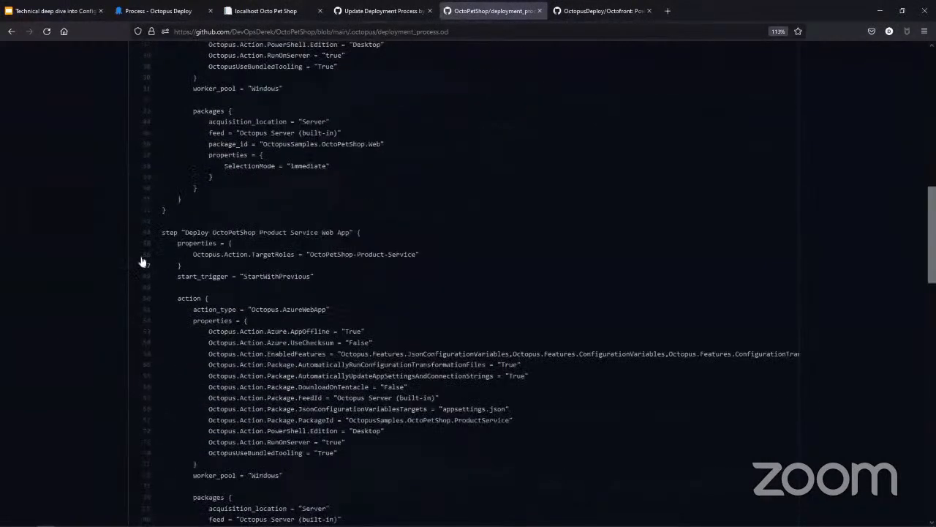
{"action": "scroll", "coordinate": [297, 253], "scroll_direction": "down", "scroll_amount": 4}
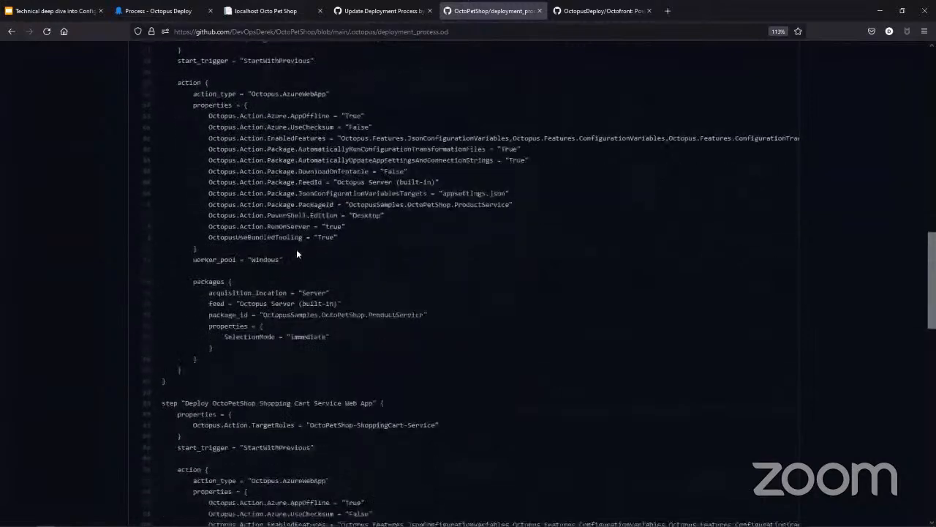
{"action": "scroll", "coordinate": [296, 253], "scroll_direction": "down", "scroll_amount": 2}
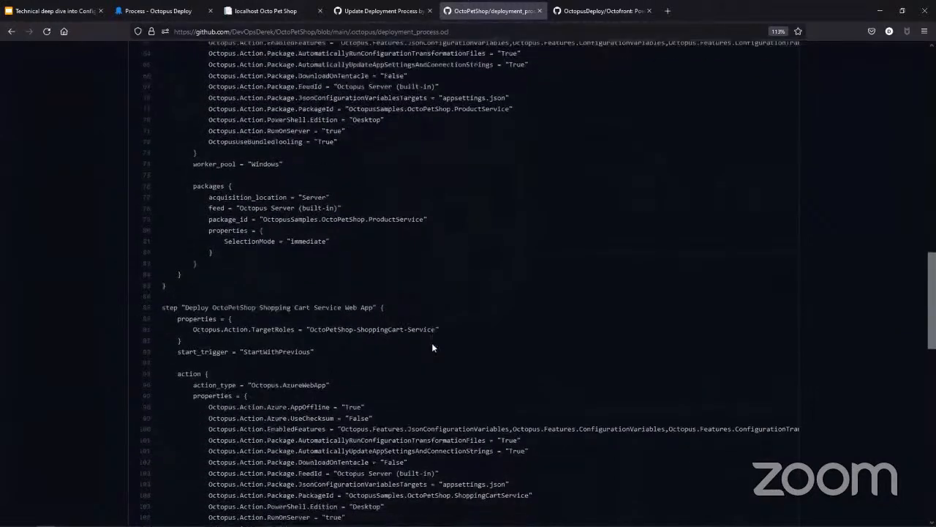
{"action": "scroll", "coordinate": [432, 344], "scroll_direction": "down", "scroll_amount": 10}
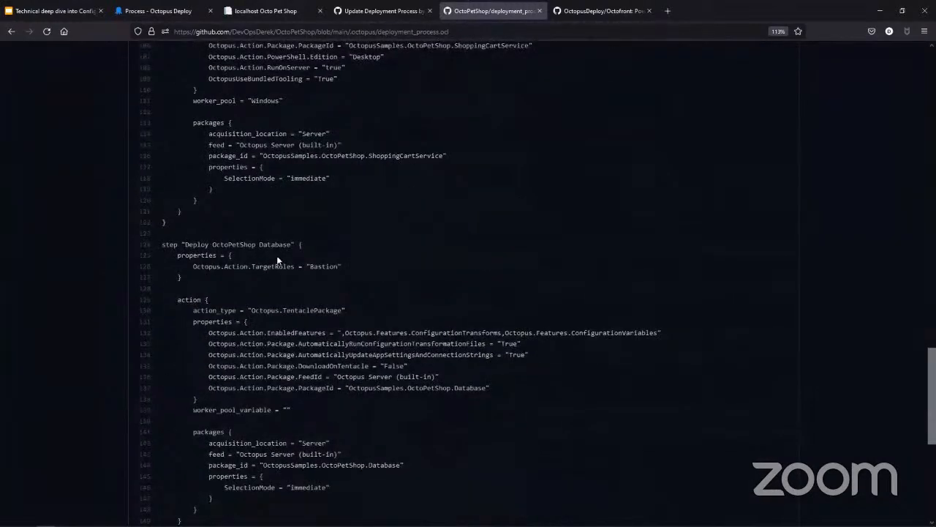
{"action": "scroll", "coordinate": [277, 259], "scroll_direction": "down", "scroll_amount": 5}
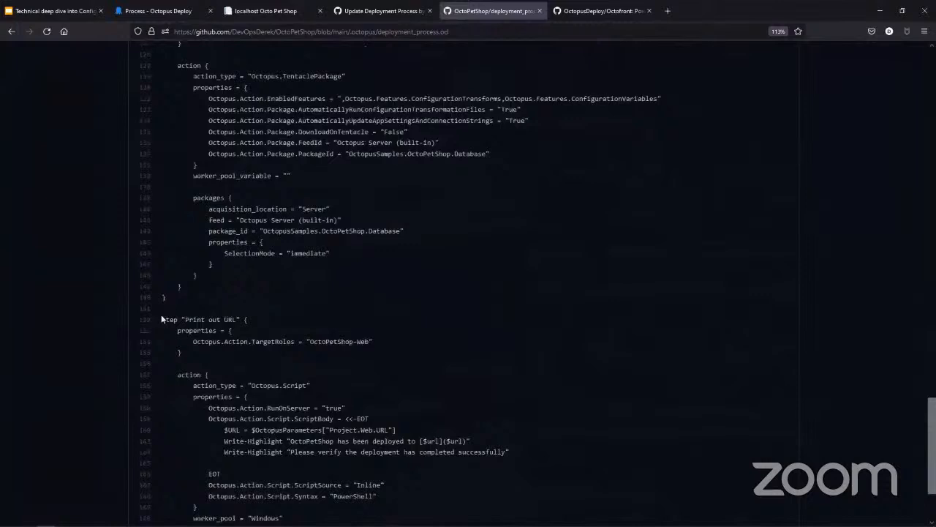
Step: Examine the Print out URL step and its inline PowerShell script at the end of deployment_process.ocl
{"action": "left_click_drag", "start_coordinate": [163, 320], "coordinate": [366, 433]}
{"action": "scroll", "coordinate": [356, 495], "scroll_direction": "down", "scroll_amount": 3}
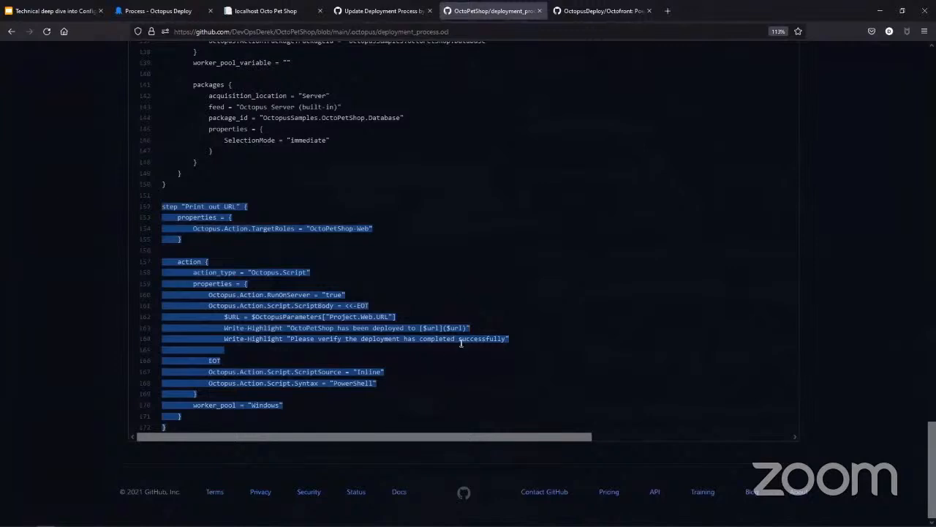
{"action": "left_click", "coordinate": [515, 327]}
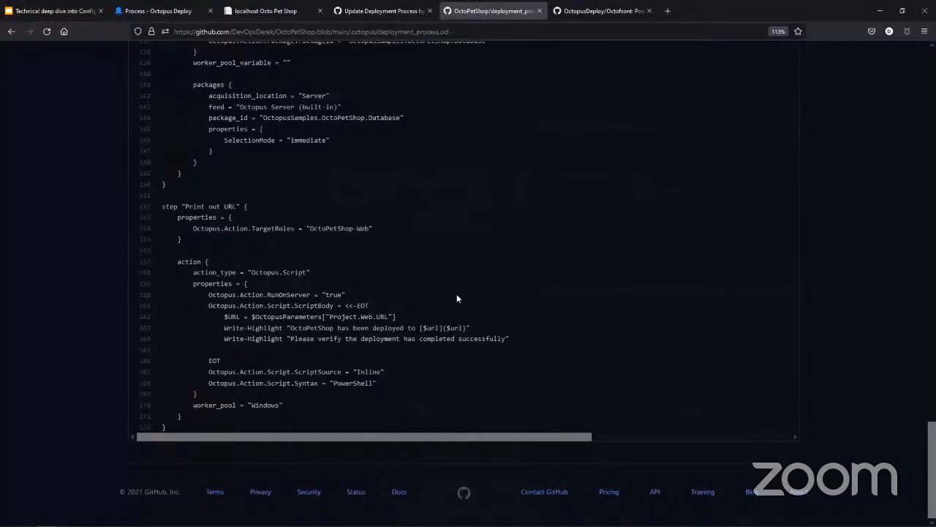
{"action": "scroll", "coordinate": [456, 298], "scroll_direction": "up", "scroll_amount": 7}
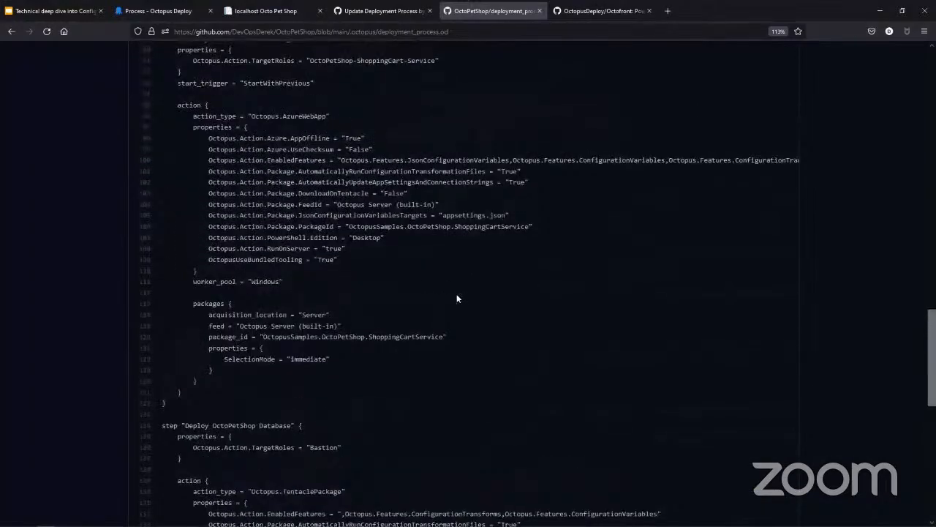
{"action": "scroll", "coordinate": [456, 298], "scroll_direction": "up", "scroll_amount": 9}
{"action": "scroll", "coordinate": [456, 298], "scroll_direction": "up", "scroll_amount": 8}
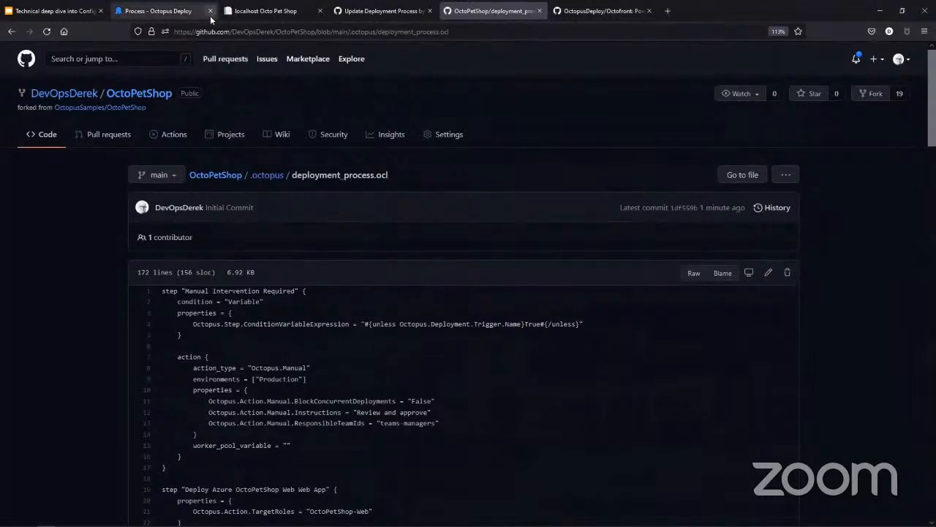
Step: Switch to Octopus Deploy, review the deployment process's raw OCL through the Print out URL script, and close it without committing
{"action": "left_click", "coordinate": [176, 11]}
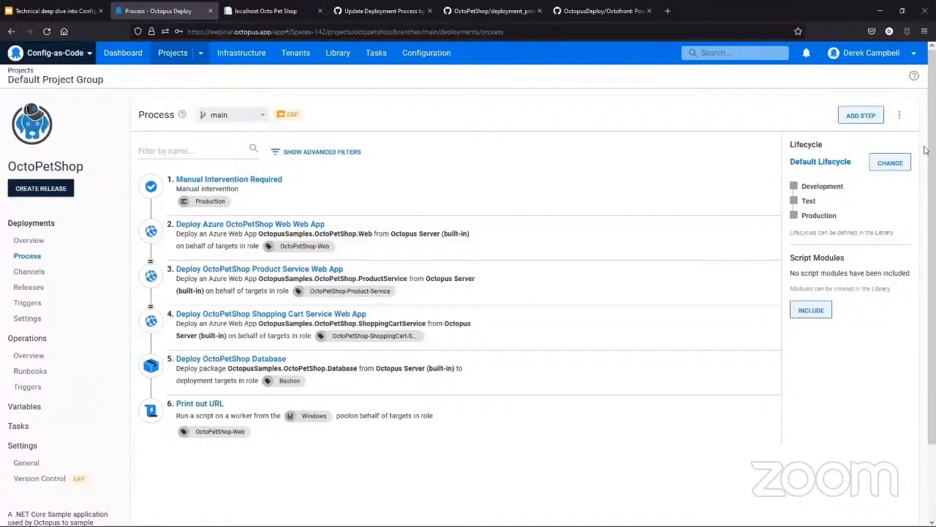
{"action": "left_click", "coordinate": [900, 117]}
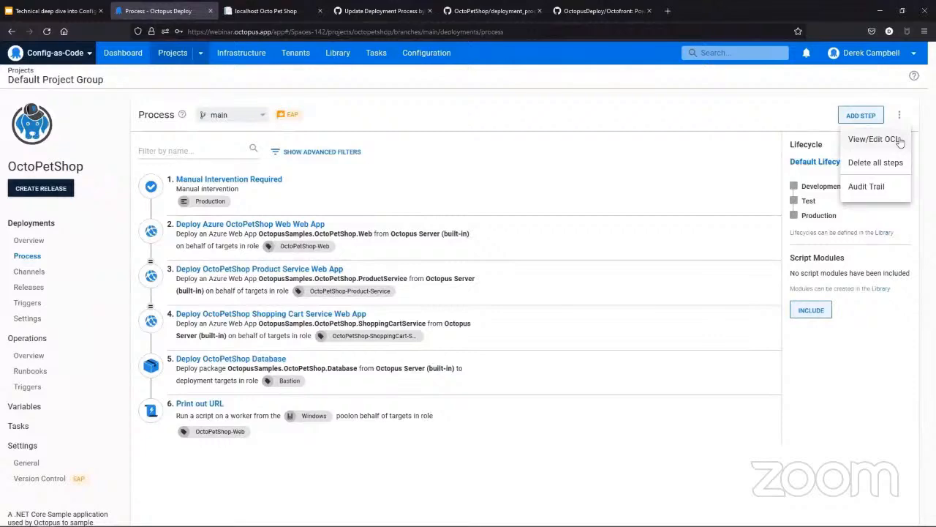
{"action": "left_click", "coordinate": [899, 139]}
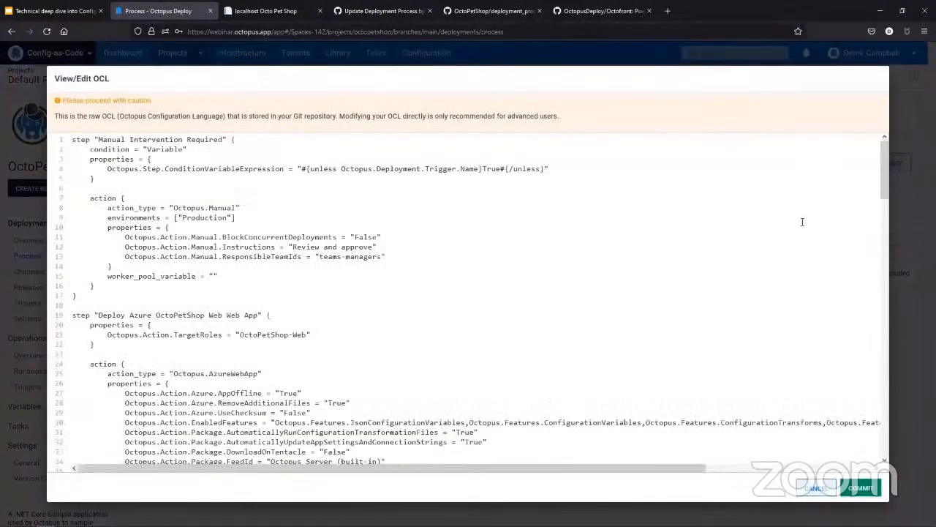
{"action": "scroll", "coordinate": [387, 299], "scroll_direction": "down", "scroll_amount": 3}
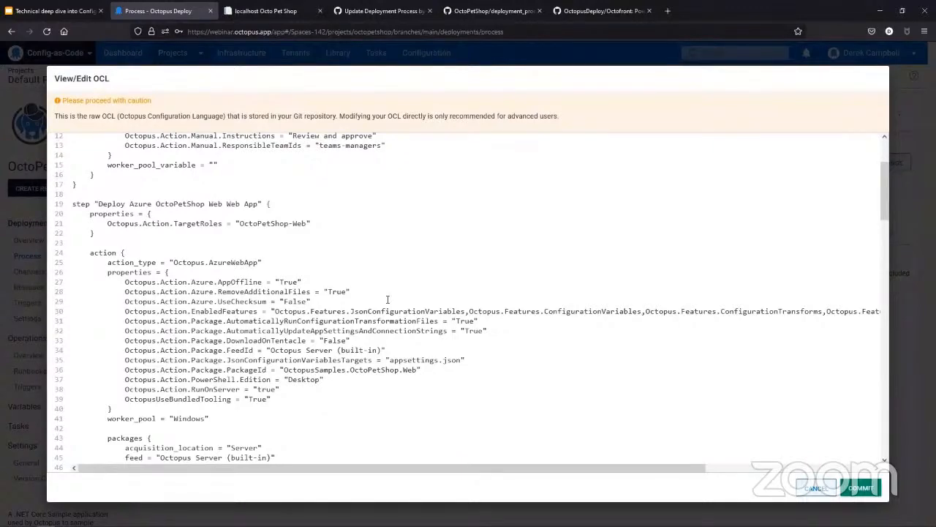
{"action": "scroll", "coordinate": [387, 299], "scroll_direction": "down", "scroll_amount": 5}
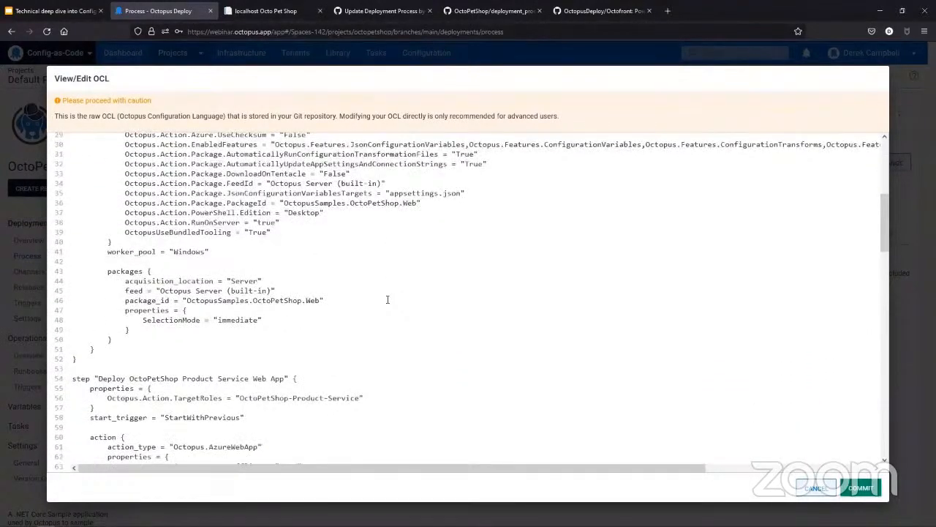
{"action": "scroll", "coordinate": [387, 299], "scroll_direction": "down", "scroll_amount": 6}
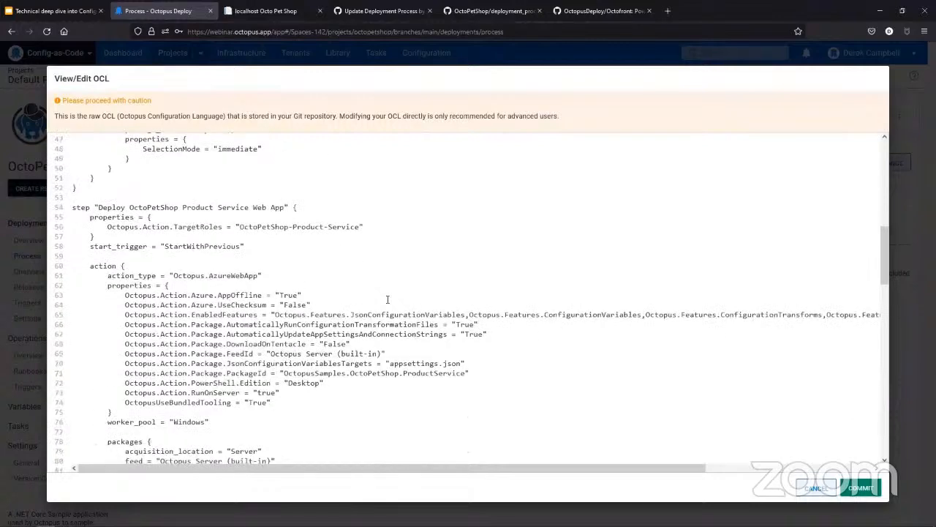
{"action": "scroll", "coordinate": [388, 299], "scroll_direction": "down", "scroll_amount": 15}
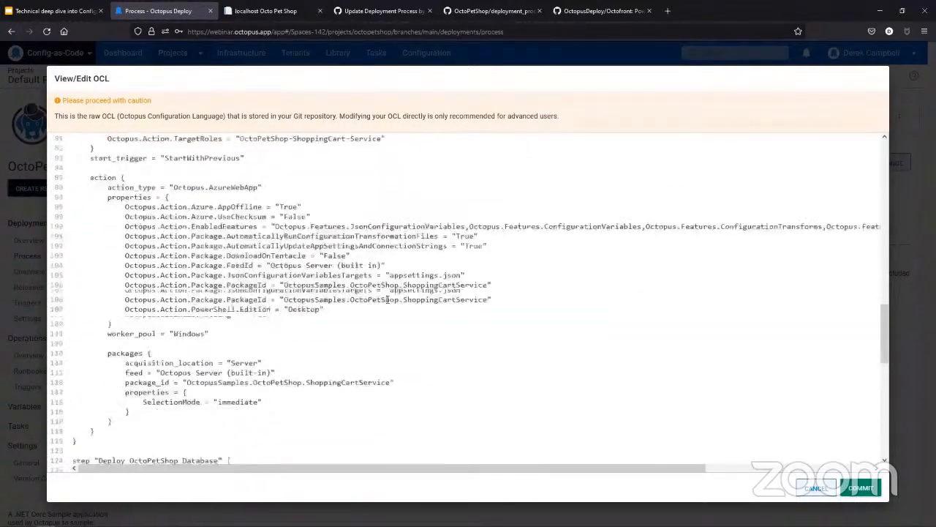
{"action": "scroll", "coordinate": [388, 299], "scroll_direction": "down", "scroll_amount": 15}
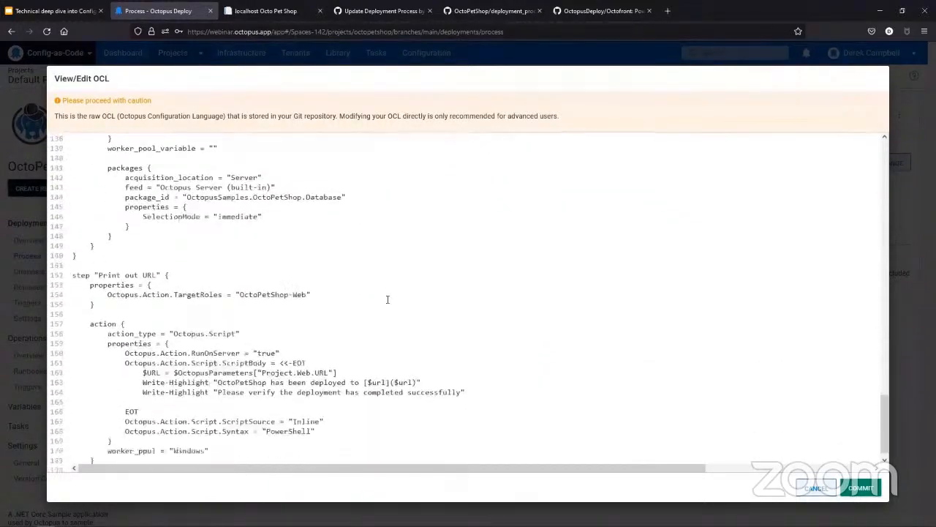
{"action": "scroll", "coordinate": [387, 299], "scroll_direction": "down", "scroll_amount": 1}
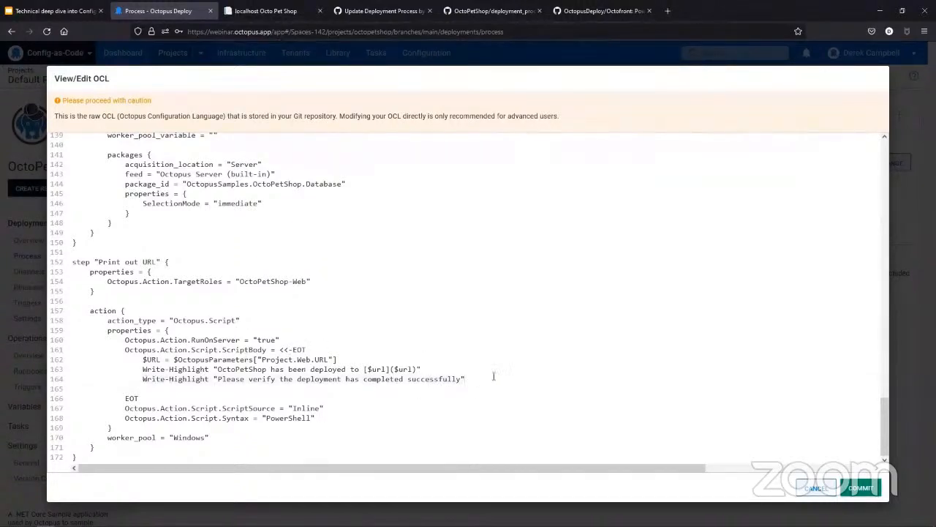
{"action": "left_click_drag", "start_coordinate": [493, 376], "coordinate": [288, 367]}
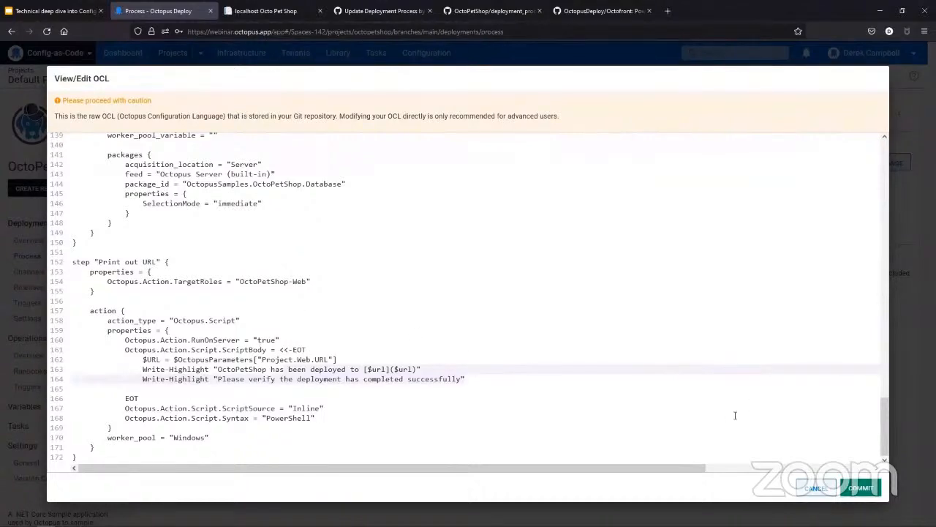
{"action": "left_click", "coordinate": [828, 488]}
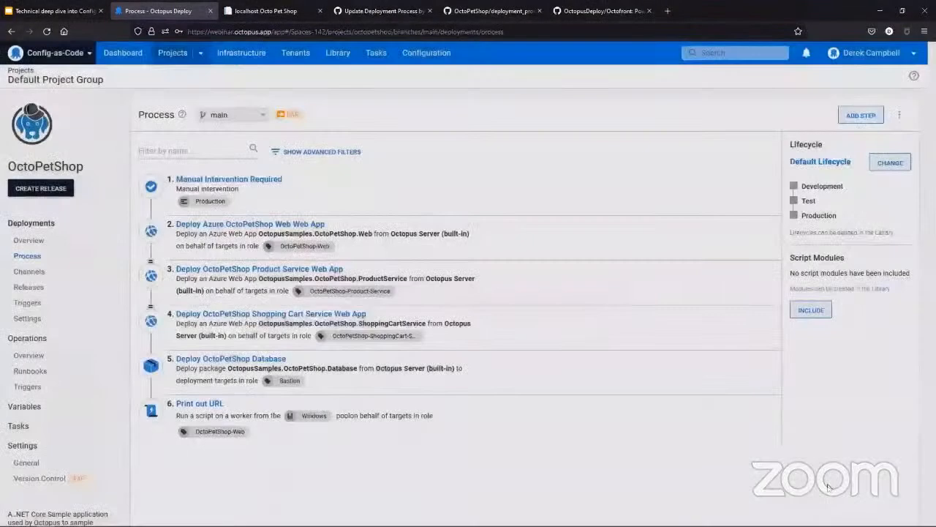
Step: Close the Update Deployment Process pull request page and open the main page of the OctoPetShop repository on GitHub
{"action": "left_click", "coordinate": [381, 11]}
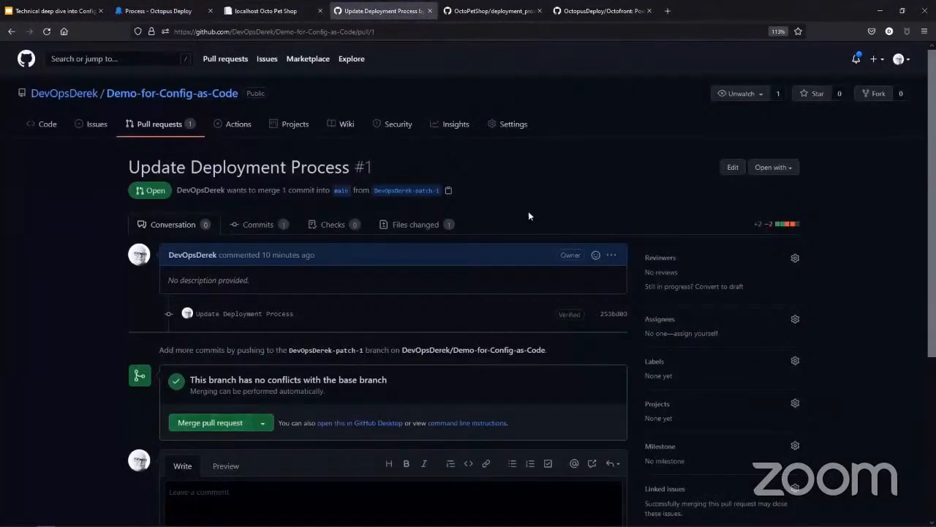
{"action": "left_click", "coordinate": [430, 11]}
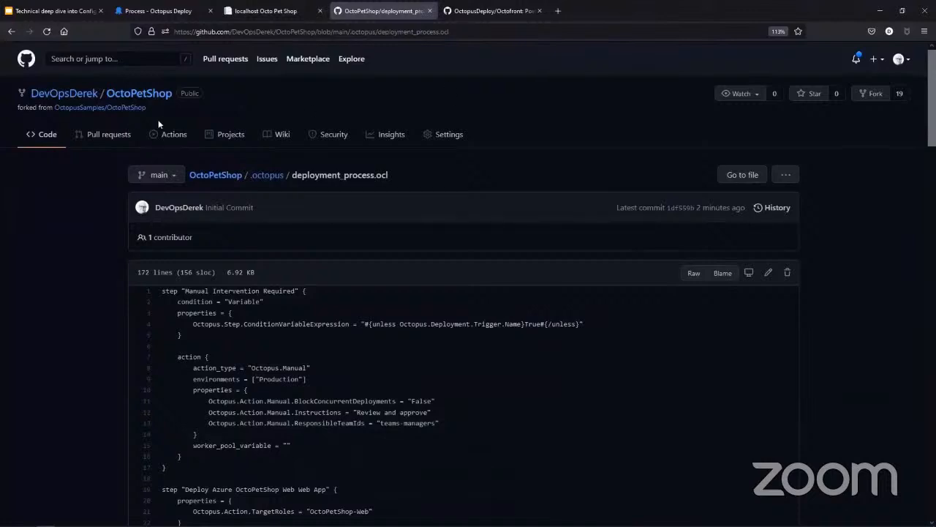
{"action": "left_click", "coordinate": [154, 97]}
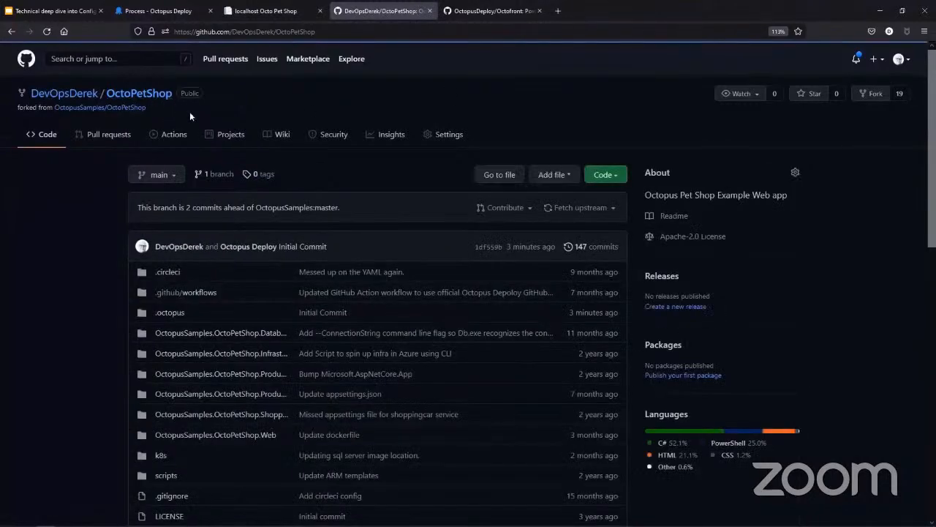
Step: Open the OctoPetShop repository in GitHub Desktop and, from there, in Visual Studio Code
{"action": "left_click", "coordinate": [601, 174]}
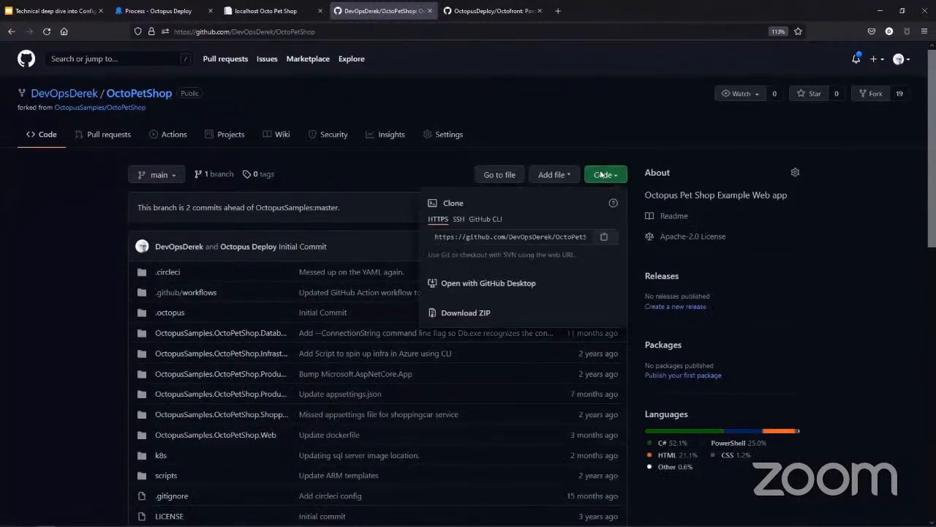
{"action": "left_click", "coordinate": [516, 284]}
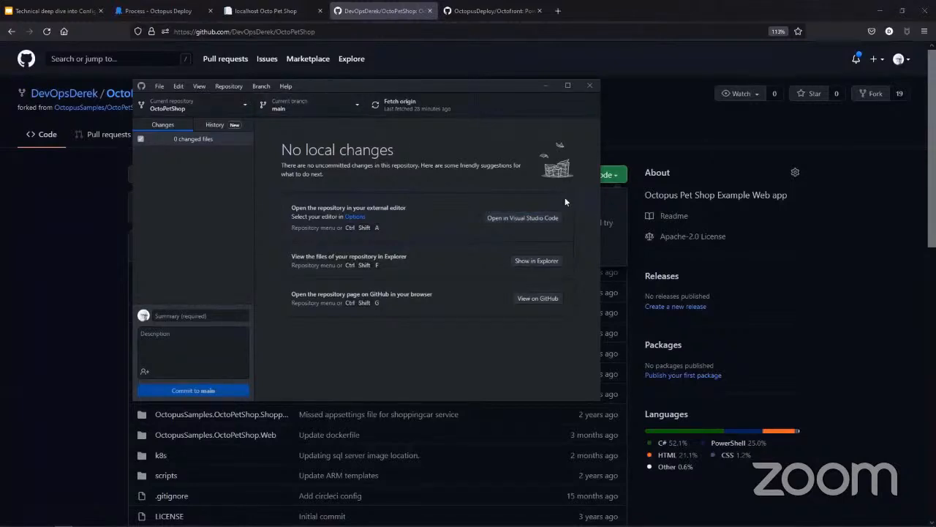
{"action": "left_click", "coordinate": [523, 218]}
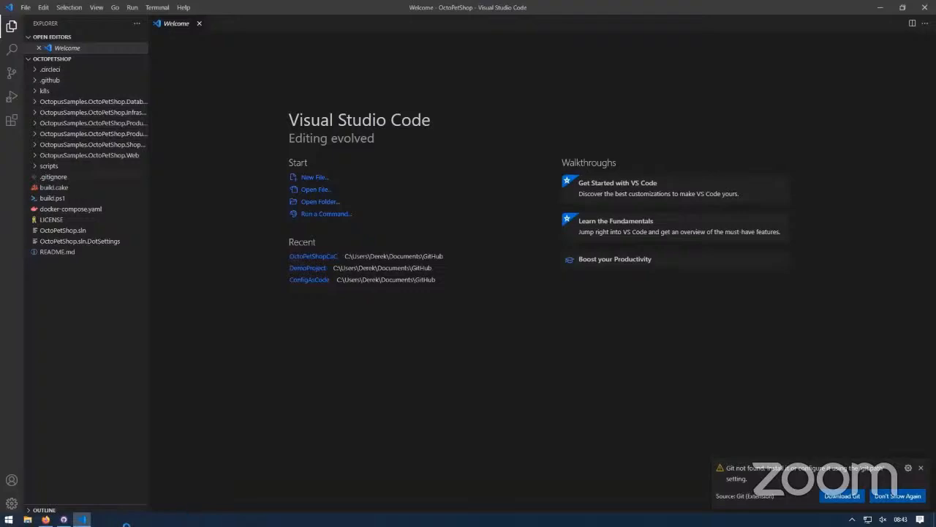
Step: Switch to GitHub Desktop, fetch from origin, and pull the remote commit into the OctoPetShop main branch
{"action": "left_click", "coordinate": [66, 519]}
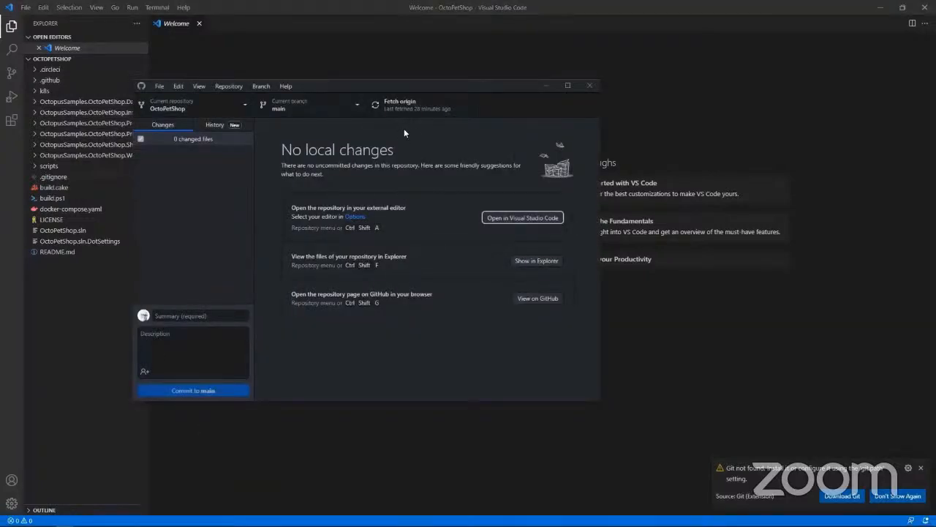
{"action": "left_click", "coordinate": [404, 104]}
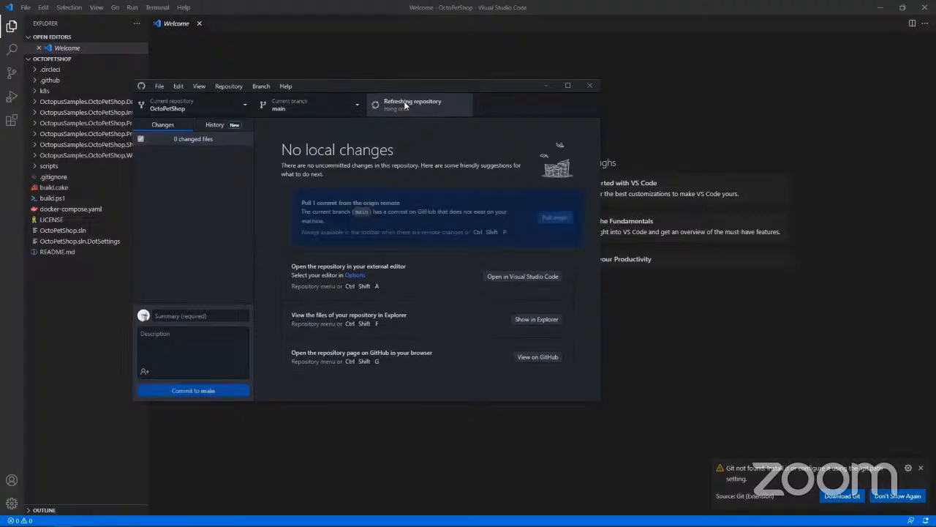
{"action": "left_click", "coordinate": [560, 219]}
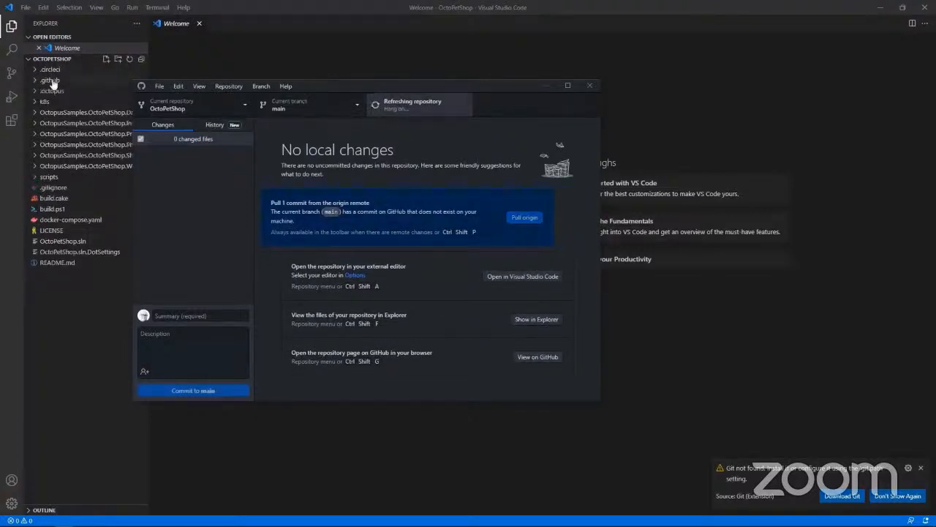
Step: Return to Visual Studio Code and open deployment_process.ocl from the .octopus folder at the Print out URL step's script
{"action": "left_click", "coordinate": [38, 96]}
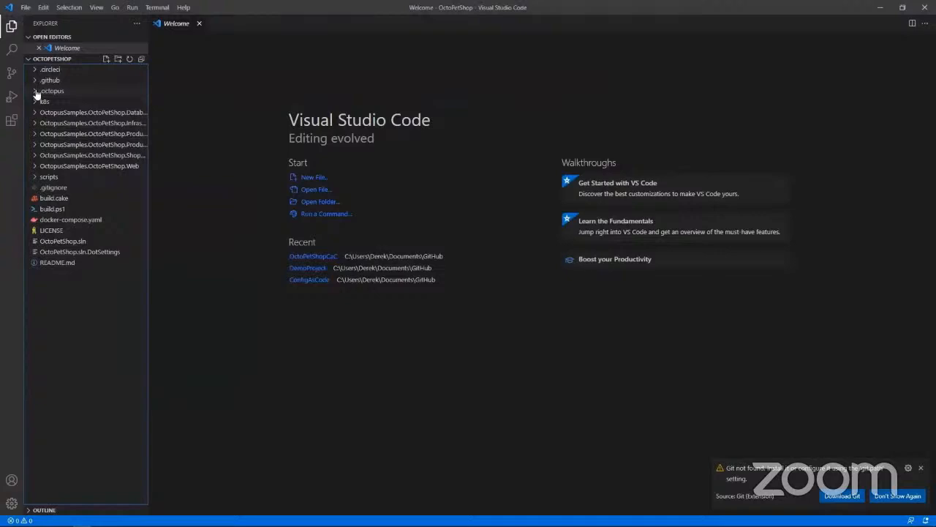
{"action": "left_click", "coordinate": [37, 92]}
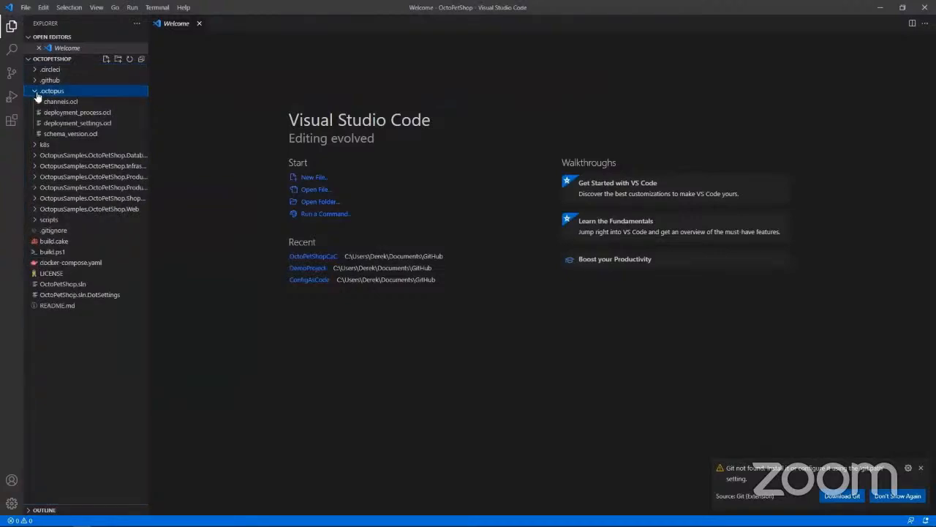
{"action": "left_click", "coordinate": [81, 113]}
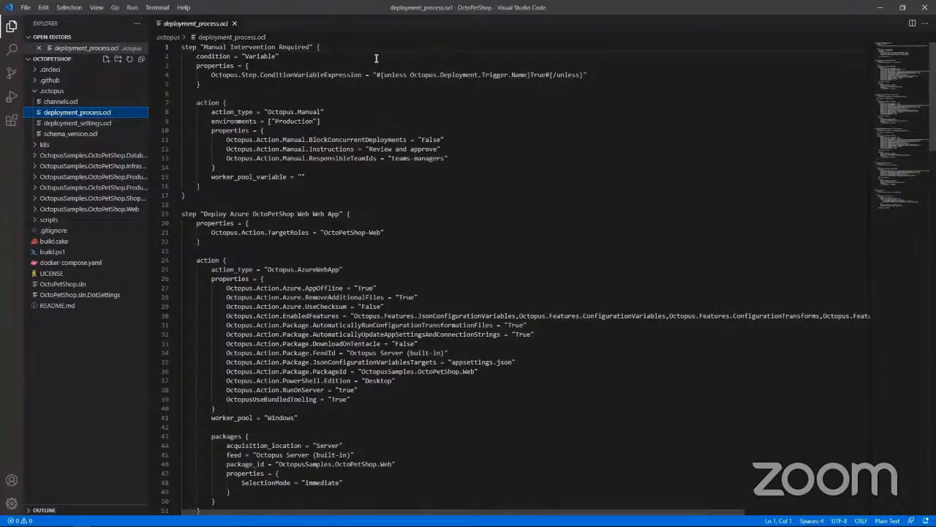
{"action": "scroll", "coordinate": [393, 185], "scroll_direction": "down", "scroll_amount": 4}
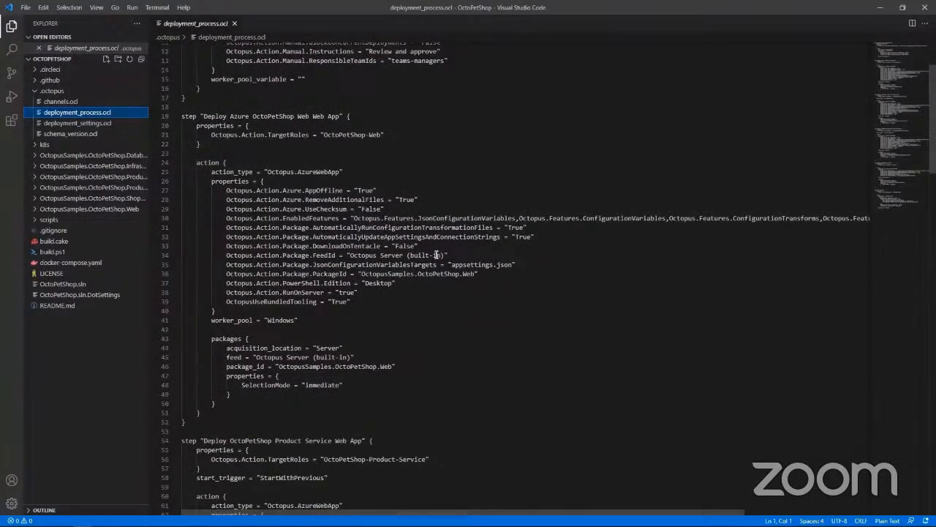
{"action": "scroll", "coordinate": [436, 254], "scroll_direction": "down", "scroll_amount": 16}
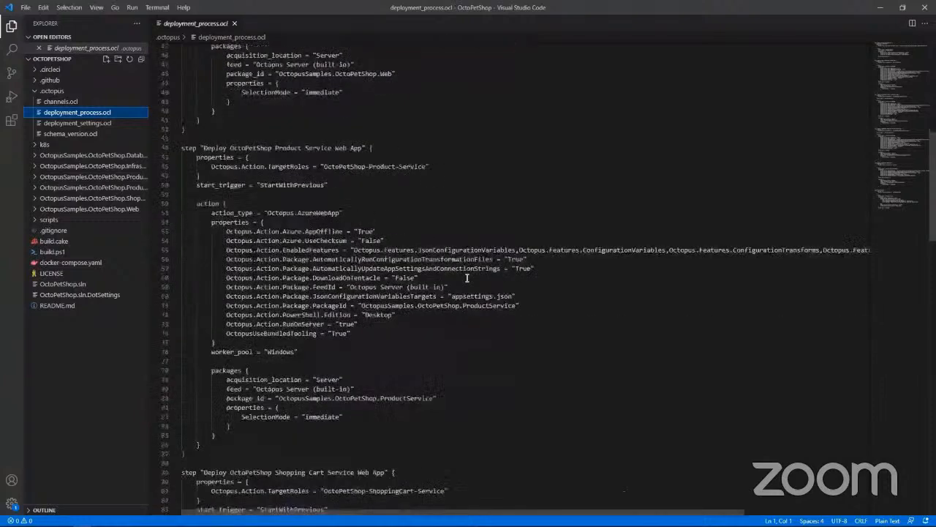
{"action": "scroll", "coordinate": [467, 278], "scroll_direction": "down", "scroll_amount": 20}
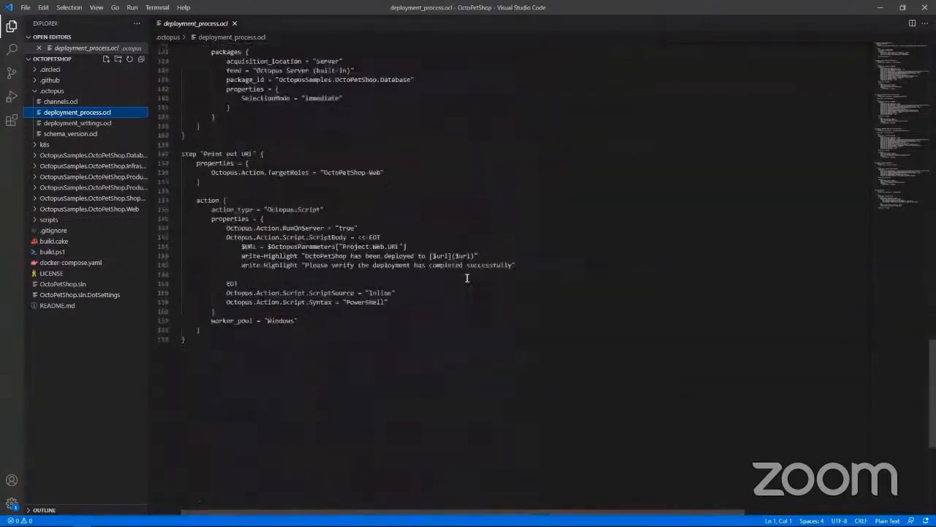
{"action": "scroll", "coordinate": [466, 278], "scroll_direction": "up", "scroll_amount": 5}
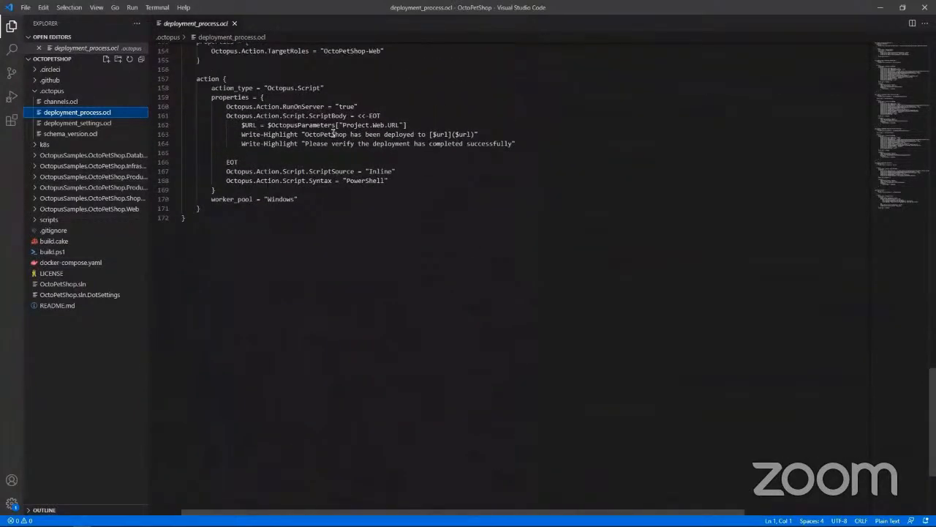
Step: Duplicate the Write-Highlight "Please verify the deployment has completed successfully" line directly below itself, leaving no blank line before EOT
{"action": "left_click_drag", "start_coordinate": [515, 144], "coordinate": [241, 144]}
{"action": "key", "text": "ctrl+c"}
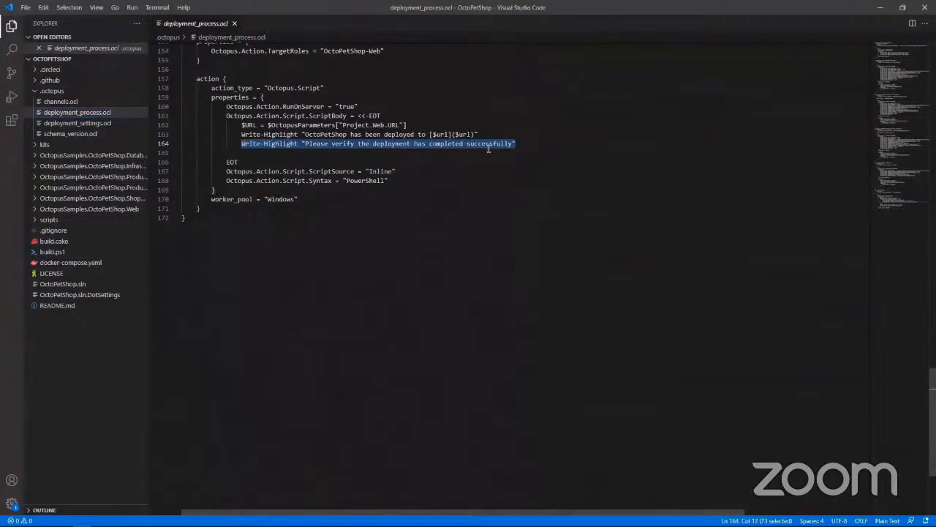
{"action": "left_click", "coordinate": [529, 144]}
{"action": "key", "text": "Return"}
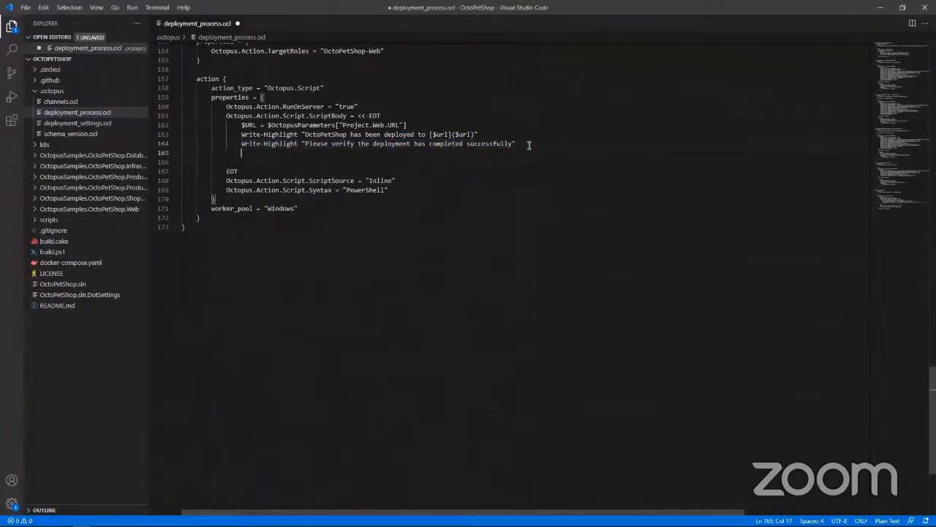
{"action": "key", "text": "ctrl+v"}
{"action": "key", "text": "Delete"}
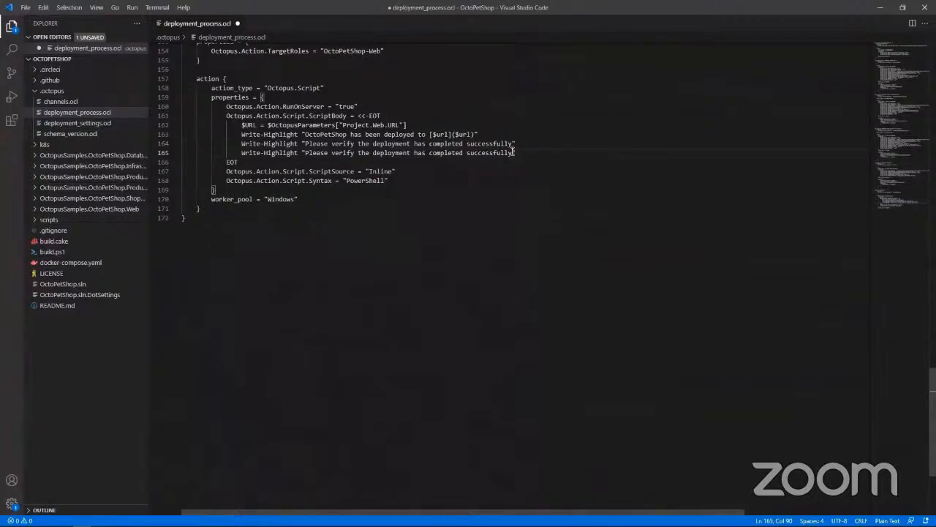
Step: Change the duplicated Write-Highlight message to "Hello World" and save deployment_process.ocl
{"action": "mouse_move", "coordinate": [515, 153]}
{"action": "left_mouse_down"}
{"action": "mouse_move", "coordinate": [265, 153]}
{"action": "mouse_move", "coordinate": [498, 161]}
{"action": "mouse_move", "coordinate": [512, 153]}
{"action": "left_mouse_up"}
{"action": "left_click", "coordinate": [297, 153]}
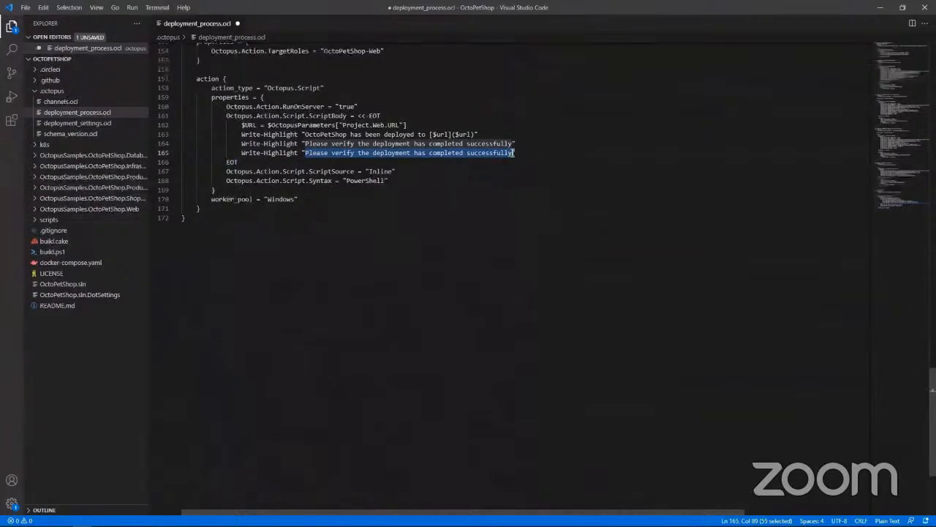
{"action": "key", "text": "BackSpace"}
{"action": "type", "text": "Hel"}
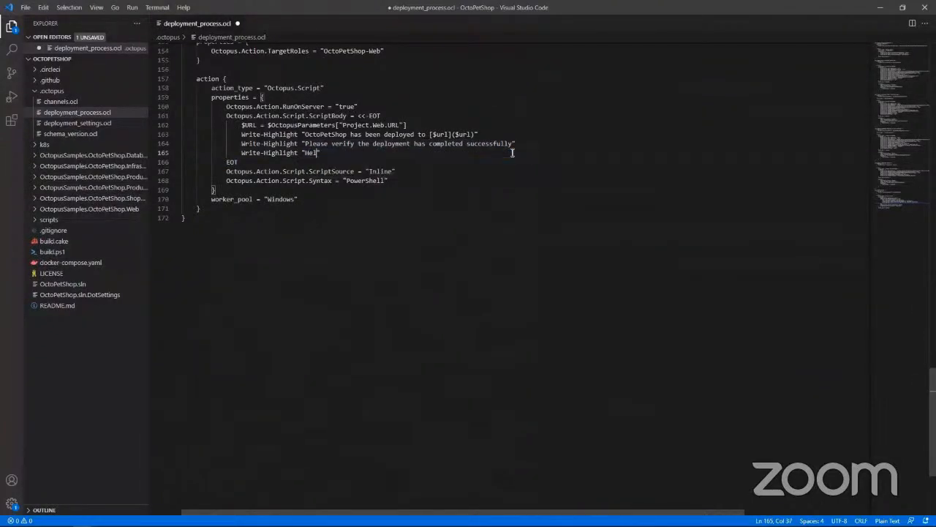
{"action": "type", "text": "lo World"}
{"action": "left_click", "coordinate": [362, 154]}
{"action": "key", "text": "ctrl+s"}
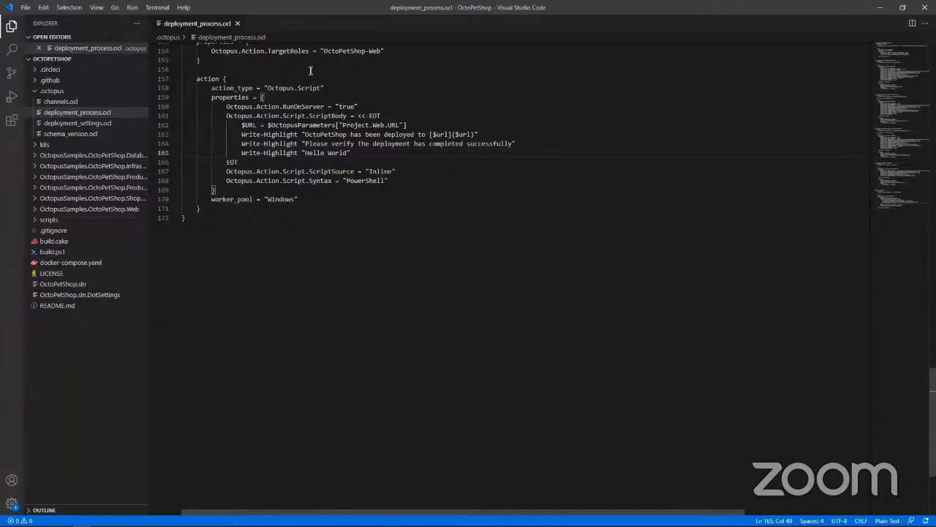
Step: In GitHub Desktop, create a branch named update from main and bring the uncommitted changes to it
{"action": "left_click", "coordinate": [64, 519]}
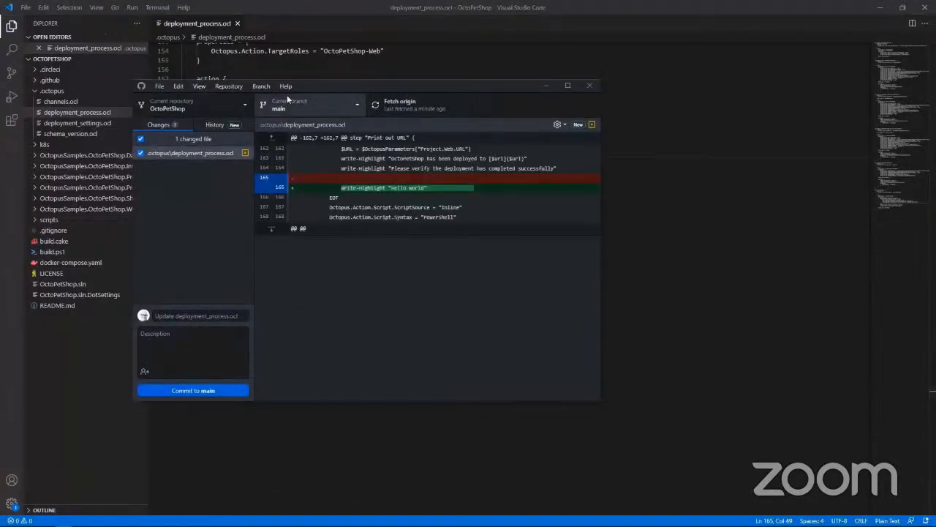
{"action": "left_click", "coordinate": [291, 107]}
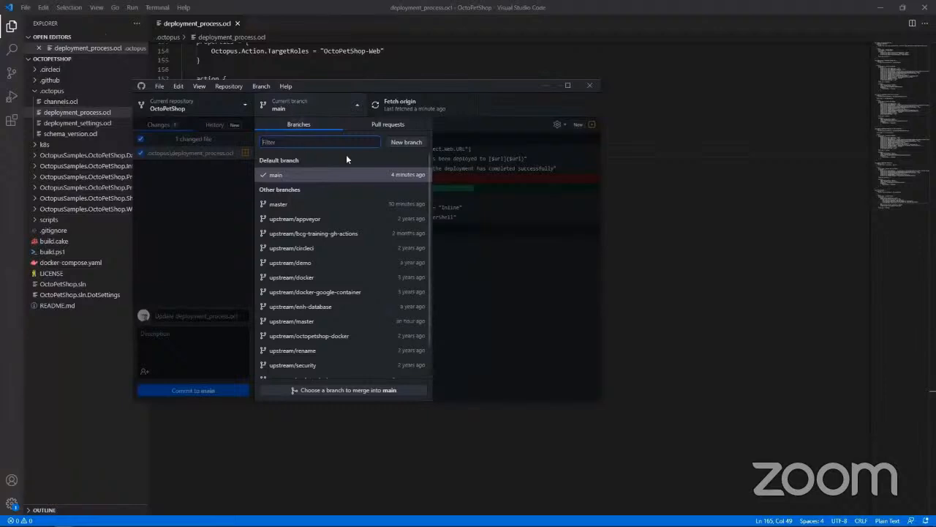
{"action": "left_click", "coordinate": [403, 140]}
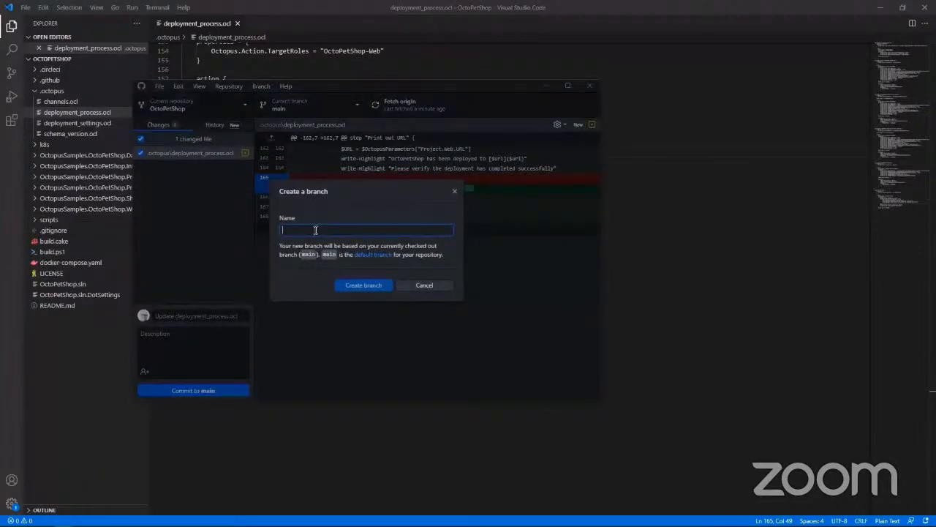
{"action": "type", "text": "updat"}
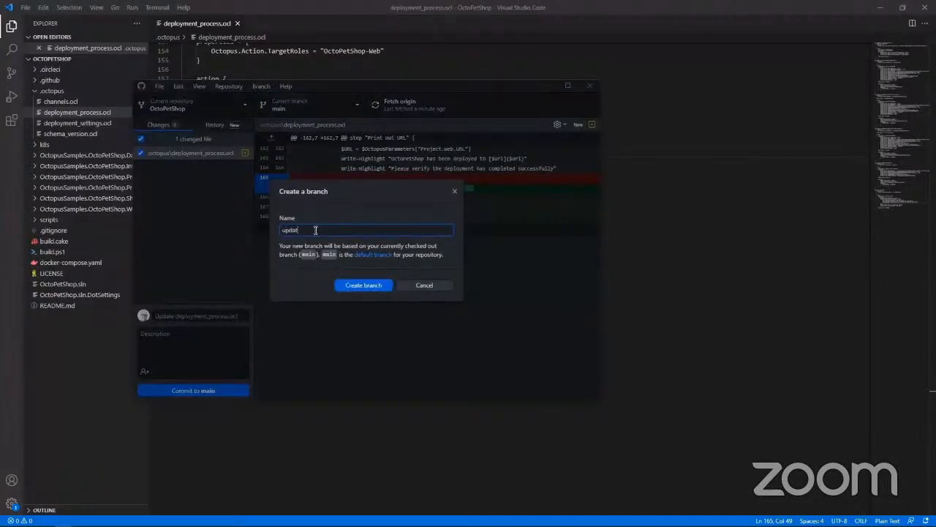
{"action": "type", "text": "e"}
{"action": "left_click", "coordinate": [379, 286]}
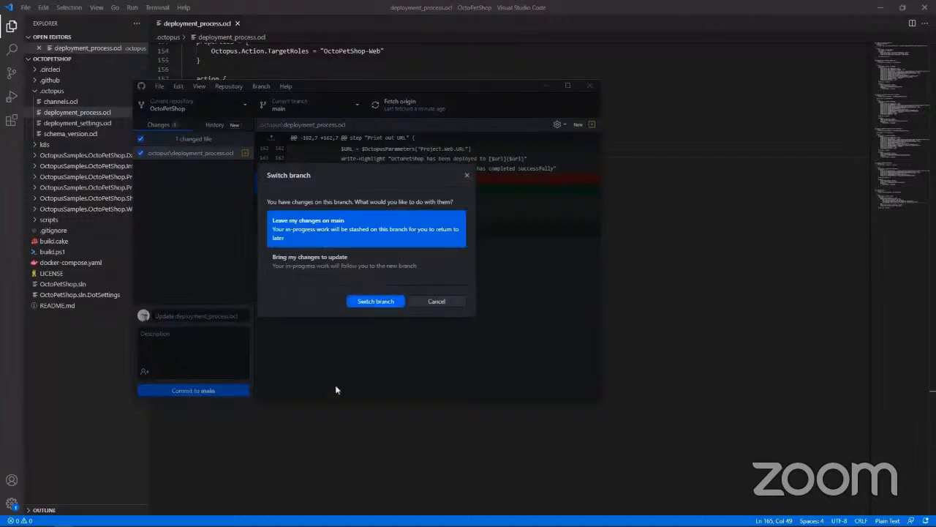
{"action": "left_click", "coordinate": [326, 264]}
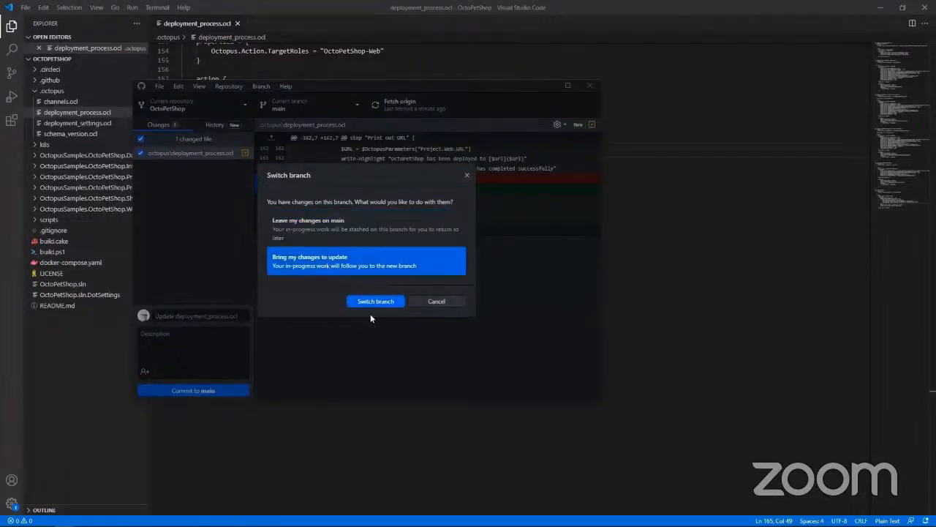
{"action": "left_click", "coordinate": [376, 305]}
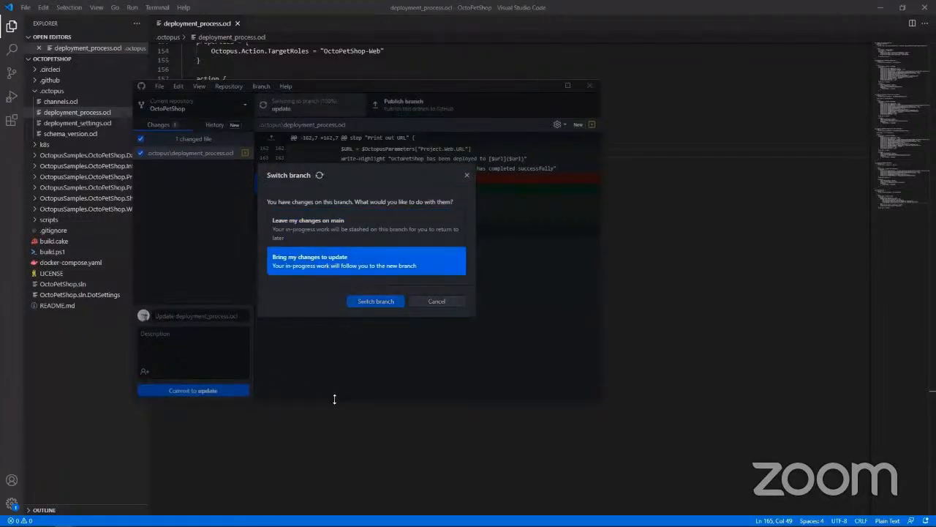
Step: Commit the deployment_process.ocl change to update with the summary "Update Deployment process" and publish the branch to GitHub
{"action": "left_click", "coordinate": [179, 315]}
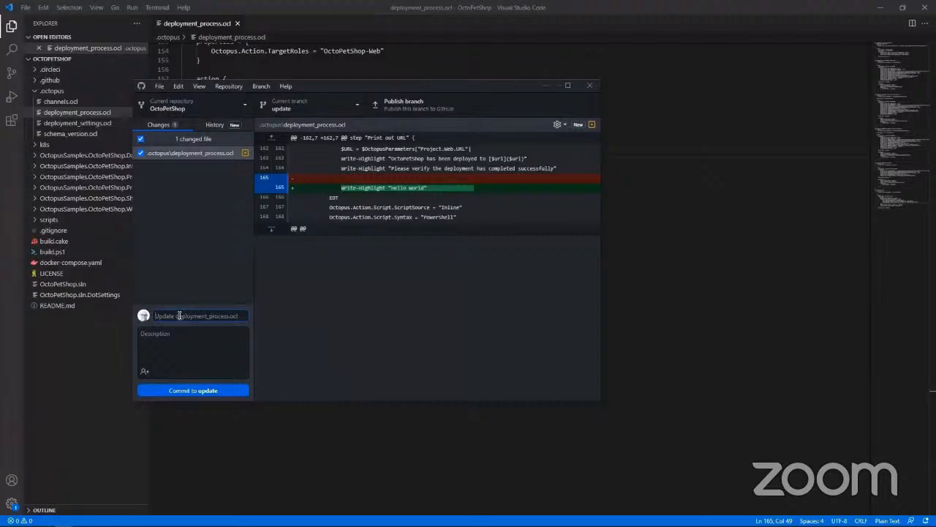
{"action": "type", "text": "Update Deployment process"}
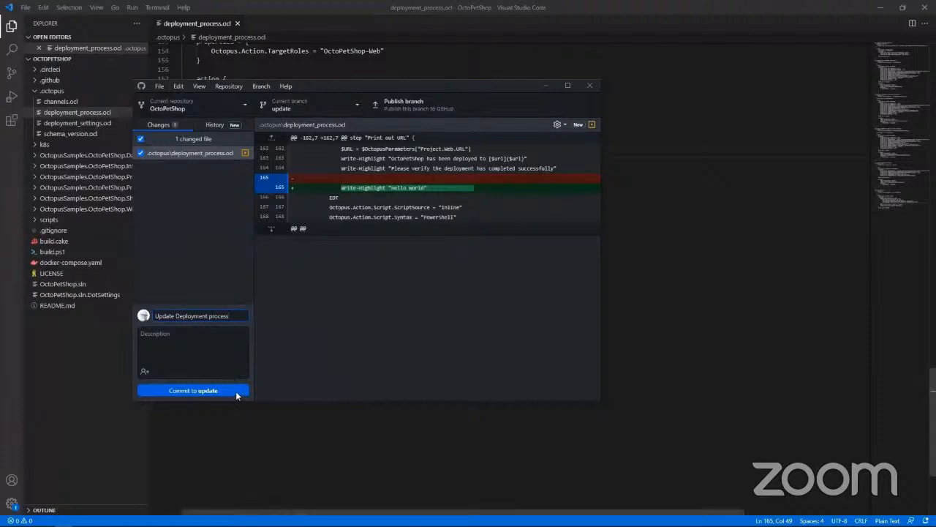
{"action": "left_click", "coordinate": [203, 391]}
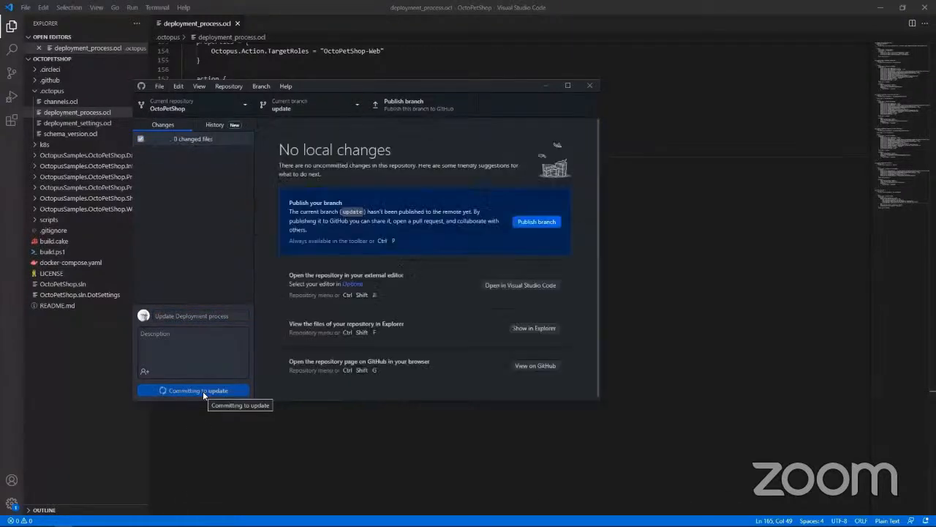
{"action": "left_click", "coordinate": [536, 221]}
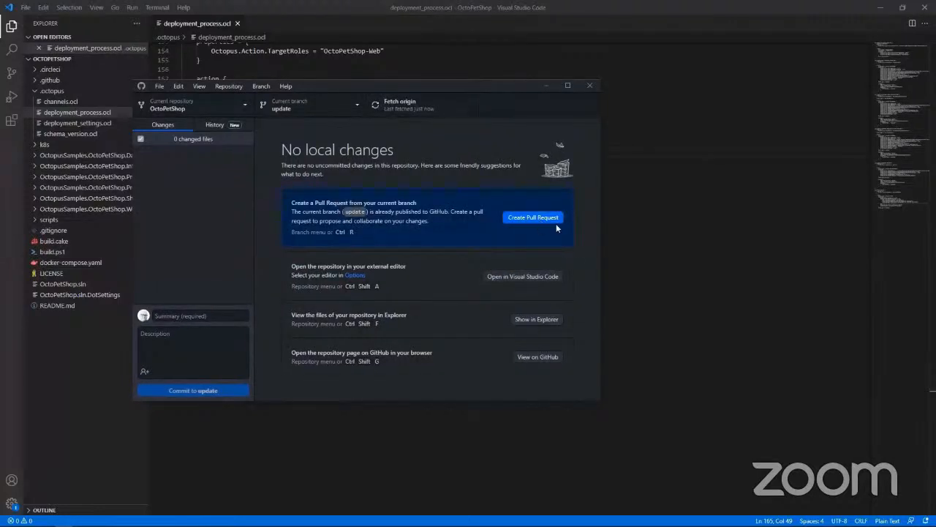
Step: Switch to the browser, reload the OctoPetShop repository page on GitHub, and view the update branch
{"action": "left_click", "coordinate": [46, 520]}
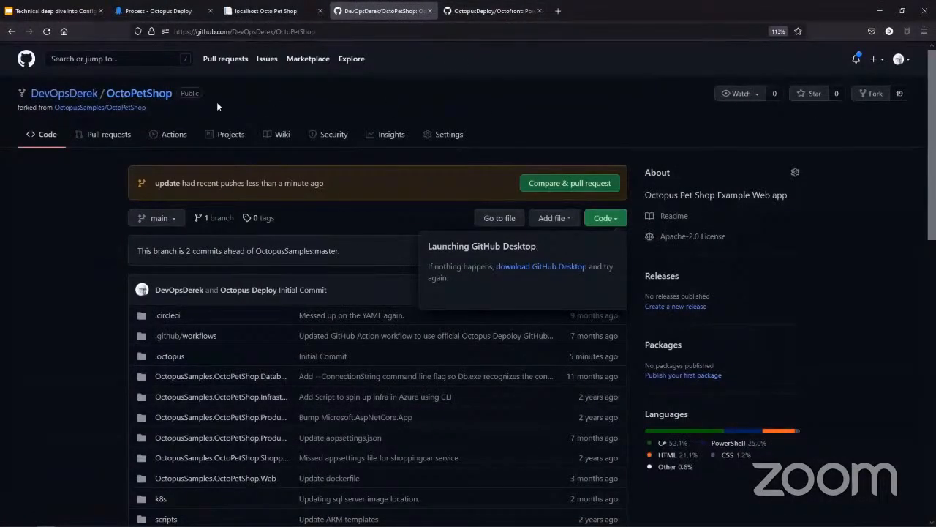
{"action": "left_click", "coordinate": [232, 27]}
{"action": "key", "text": "Return"}
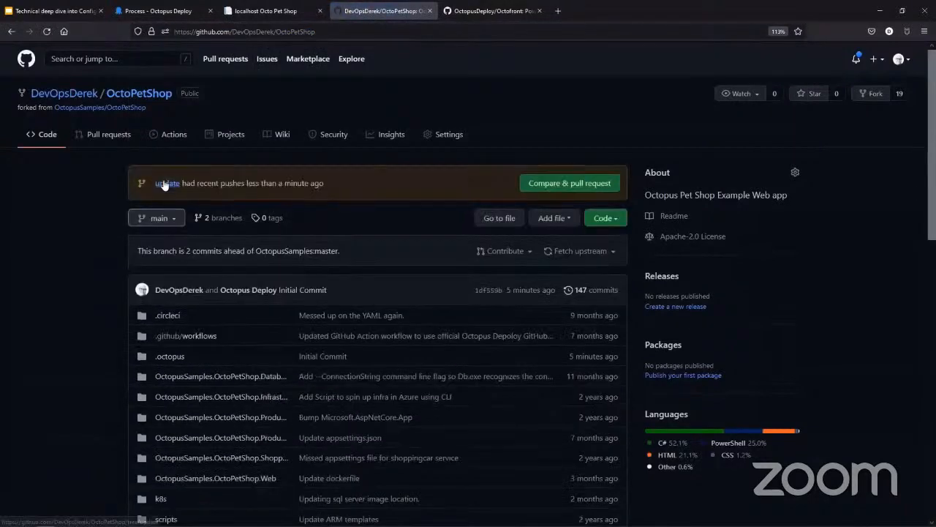
{"action": "left_click", "coordinate": [168, 224]}
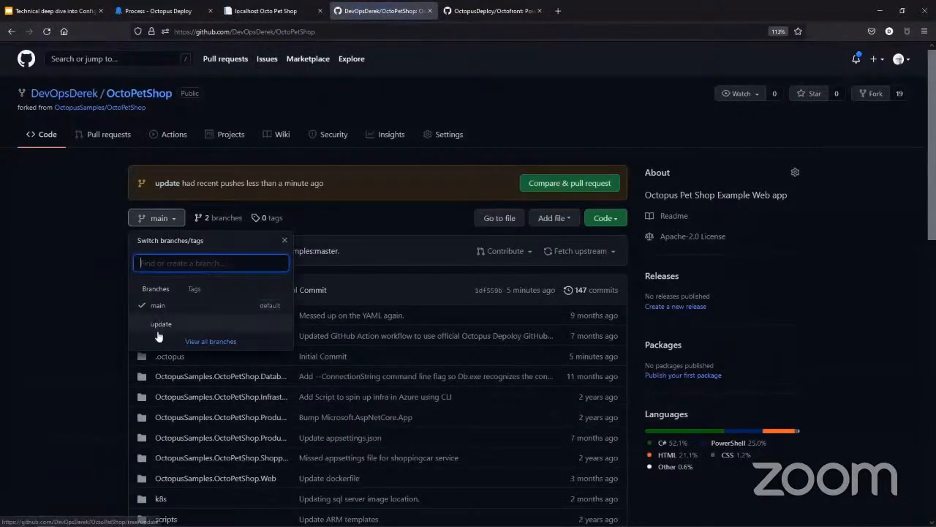
{"action": "left_click", "coordinate": [158, 327]}
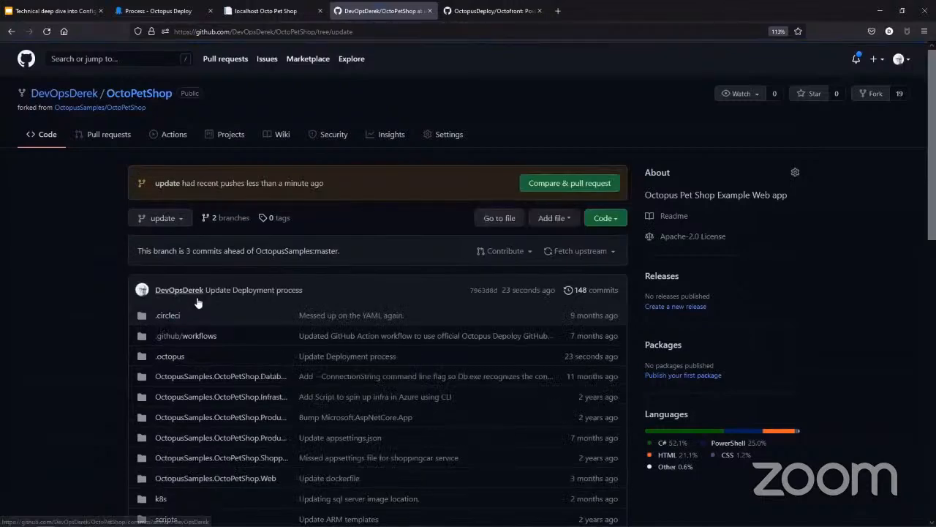
Step: Open .octopus/deployment_process.ocl on the update branch and examine the Print out URL script at its end
{"action": "left_click", "coordinate": [175, 356]}
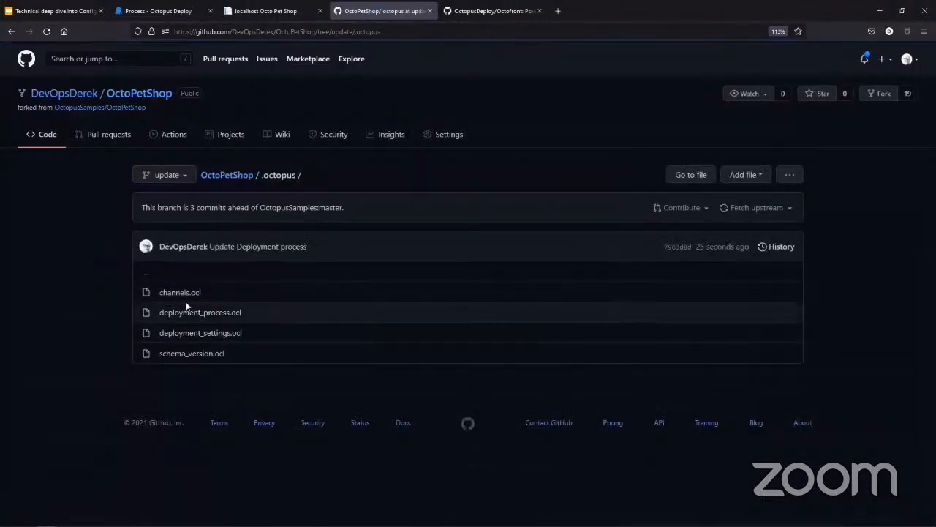
{"action": "left_click", "coordinate": [185, 313]}
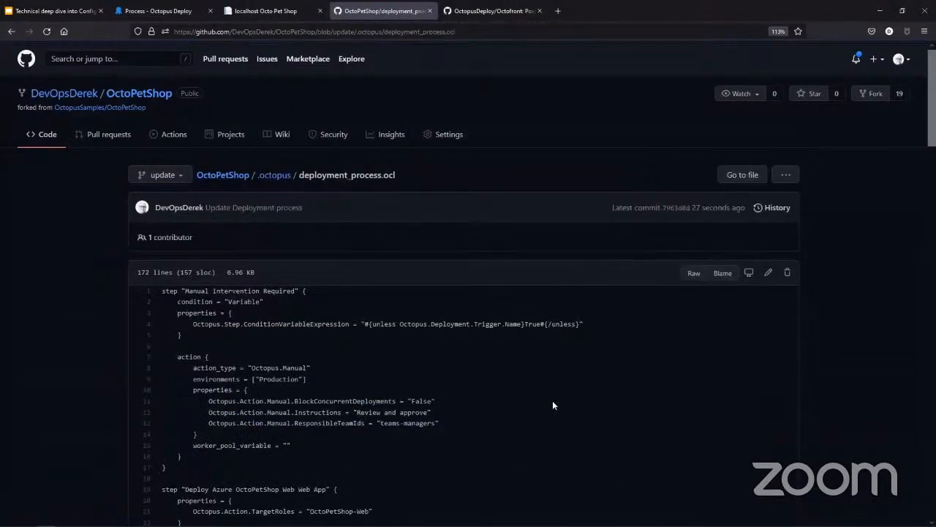
{"action": "scroll", "coordinate": [553, 404], "scroll_direction": "down", "scroll_amount": 15}
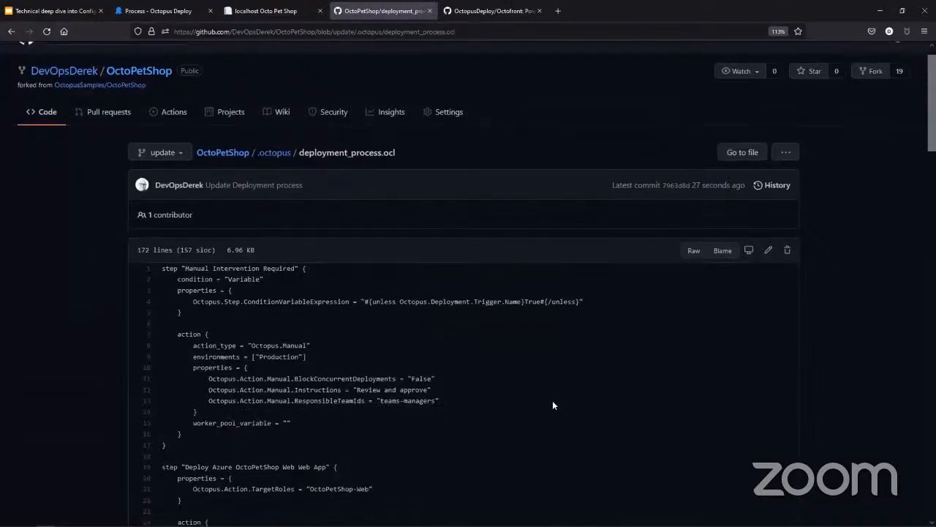
{"action": "scroll", "coordinate": [553, 404], "scroll_direction": "down", "scroll_amount": 10}
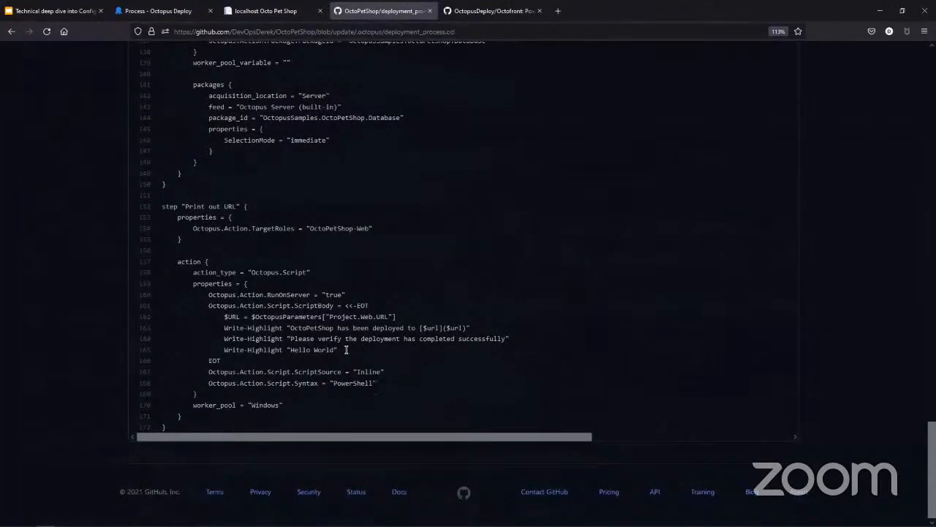
Step: Compare the Write-Highlight "Hello World" line on GitHub with the same line of deployment_process.ocl in Visual Studio Code
{"action": "left_click_drag", "start_coordinate": [345, 352], "coordinate": [222, 349]}
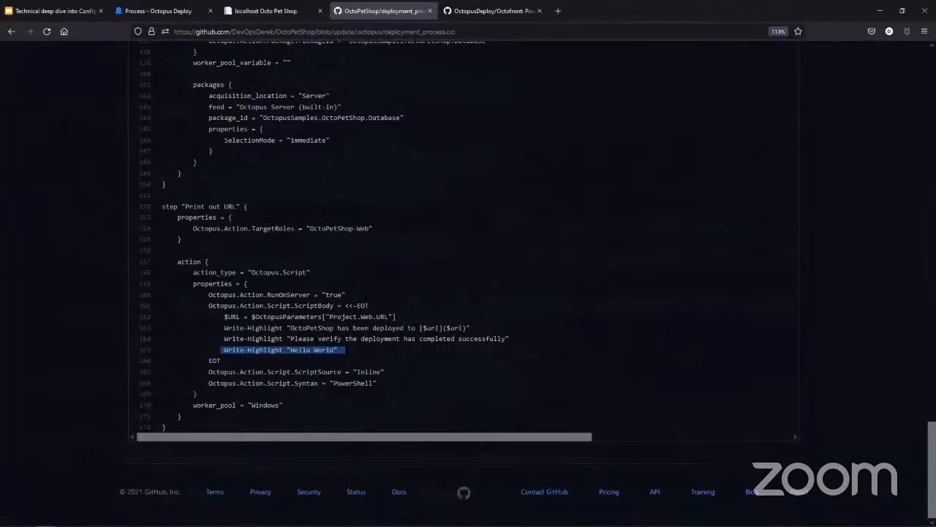
{"action": "left_click", "coordinate": [82, 518]}
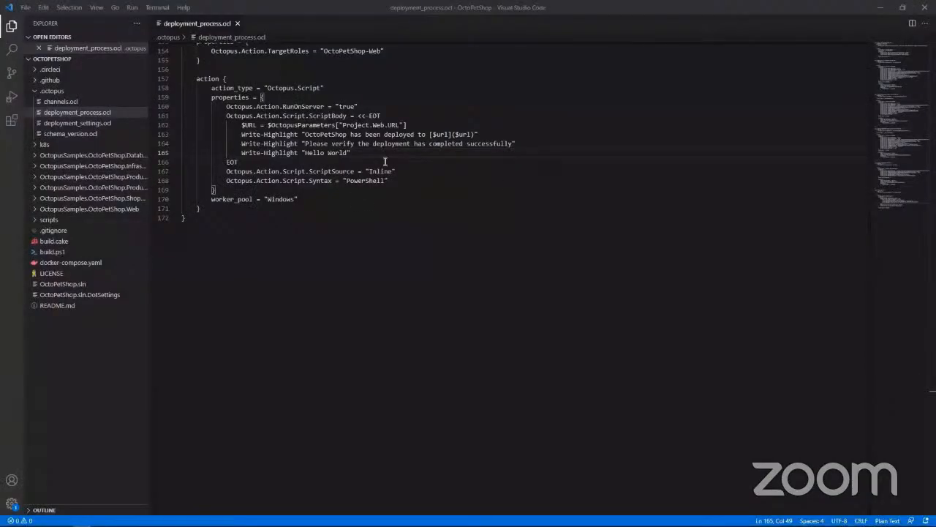
{"action": "left_click", "coordinate": [351, 151]}
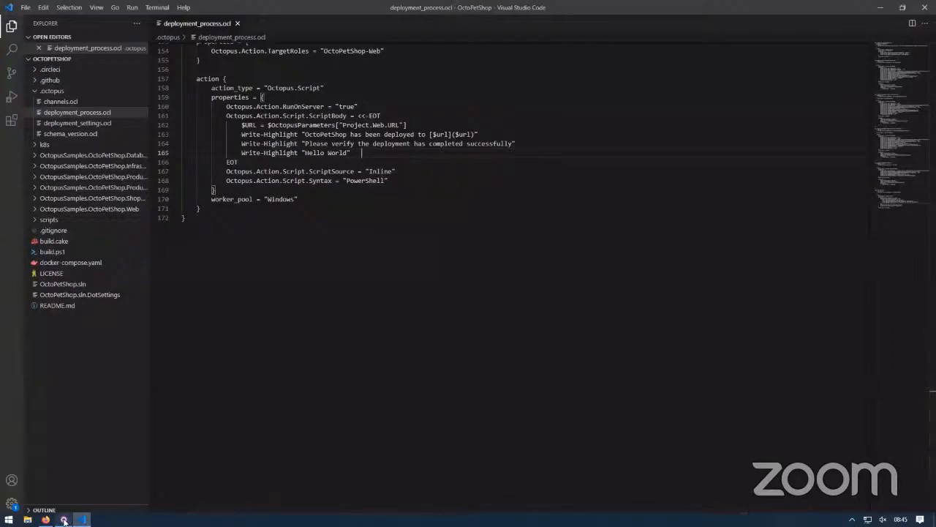
Step: Switch to GitHub Desktop and start a pull request from the update branch in the browser
{"action": "left_click", "coordinate": [64, 520]}
{"action": "left_click", "coordinate": [536, 217]}
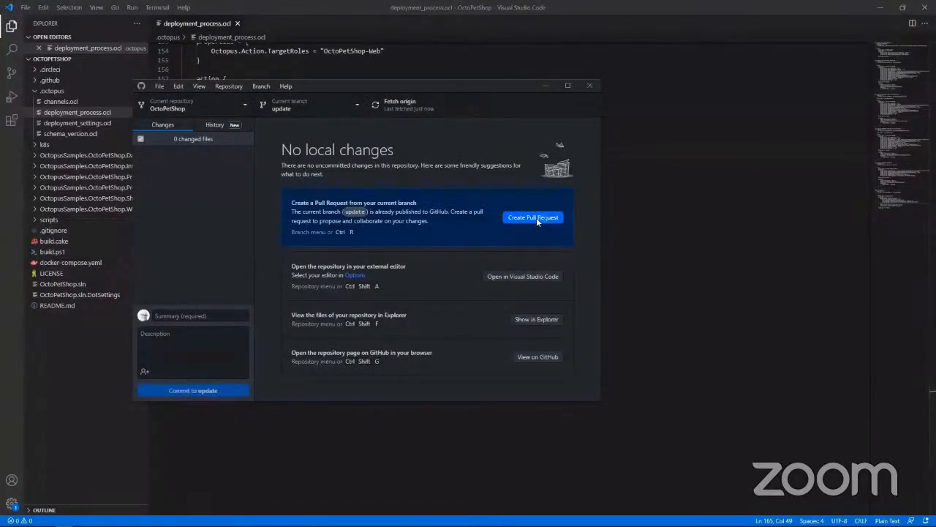
Step: Switch to Octopus Deploy in the browser, reload OctoPetShop's process, and examine the Print out URL script on the main branch
{"action": "left_click", "coordinate": [155, 11]}
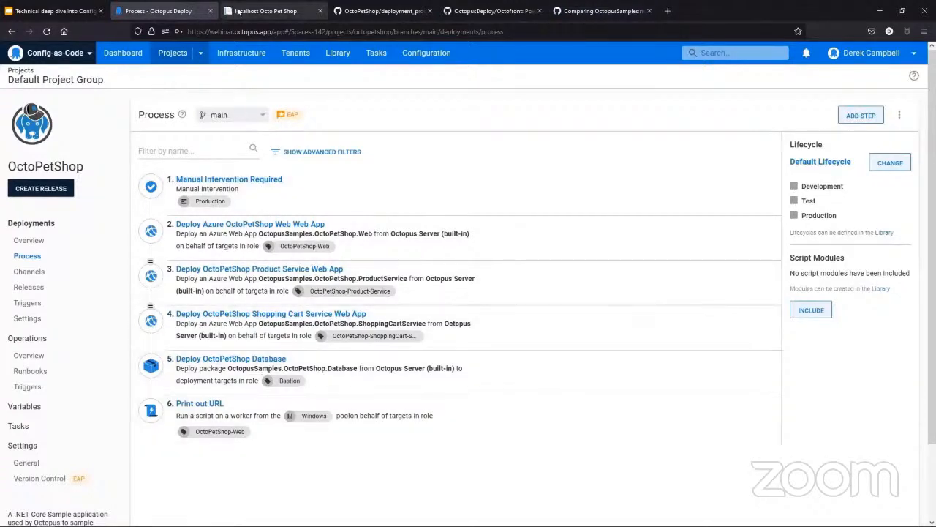
{"action": "left_click", "coordinate": [243, 31]}
{"action": "key", "text": "Return"}
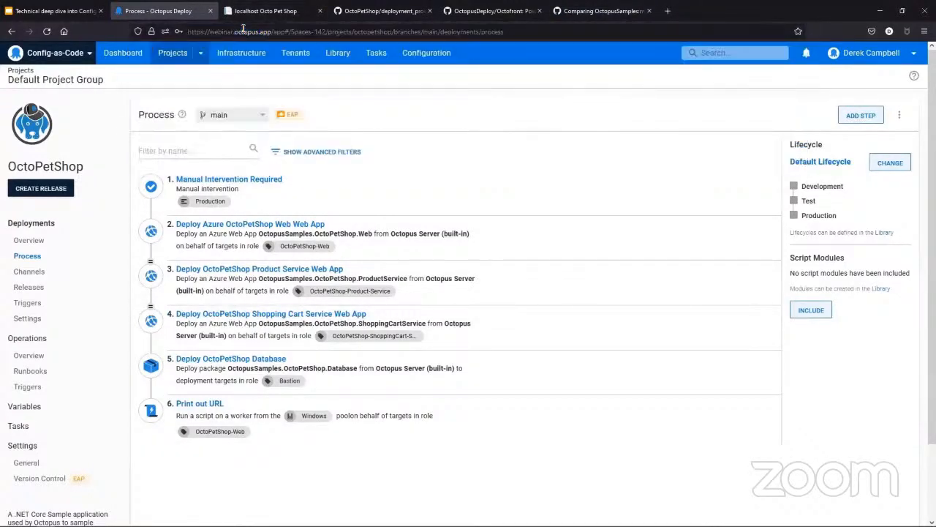
{"action": "left_click", "coordinate": [214, 406]}
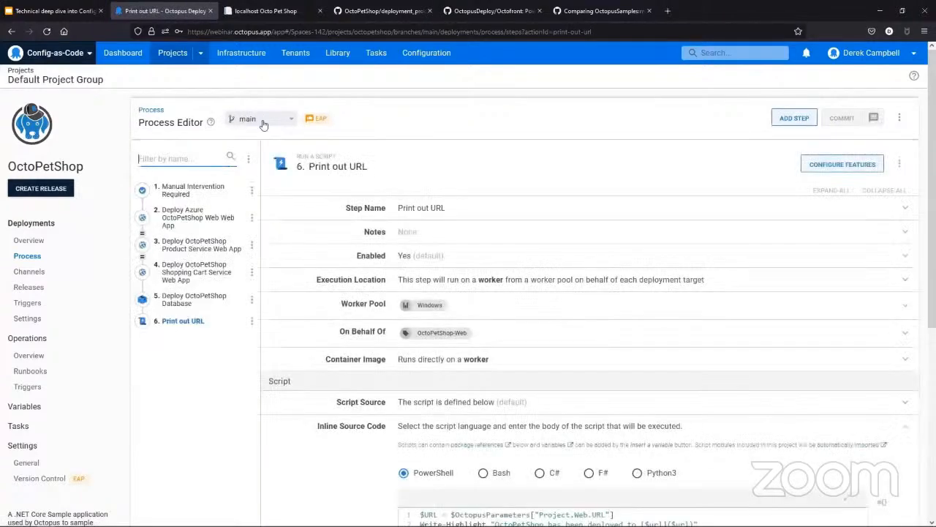
{"action": "scroll", "coordinate": [463, 424], "scroll_direction": "down", "scroll_amount": 3}
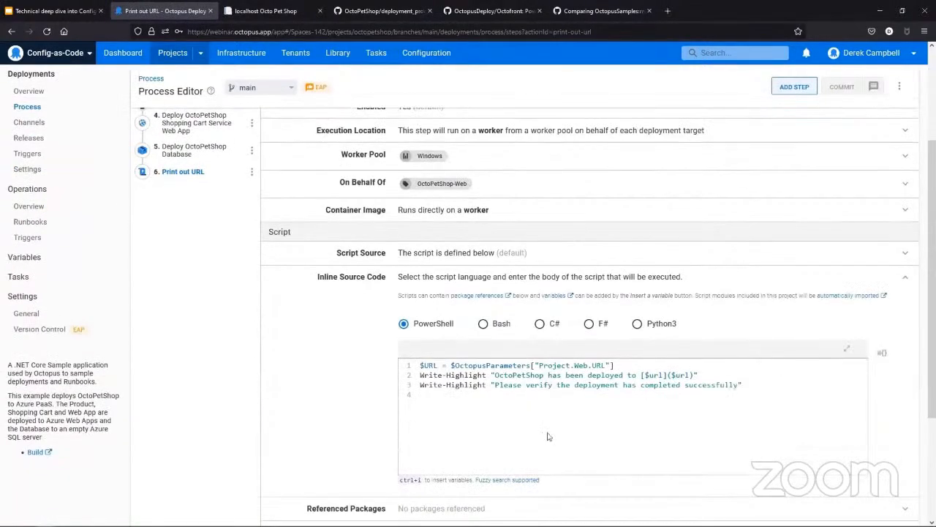
{"action": "scroll", "coordinate": [287, 448], "scroll_direction": "up", "scroll_amount": 3}
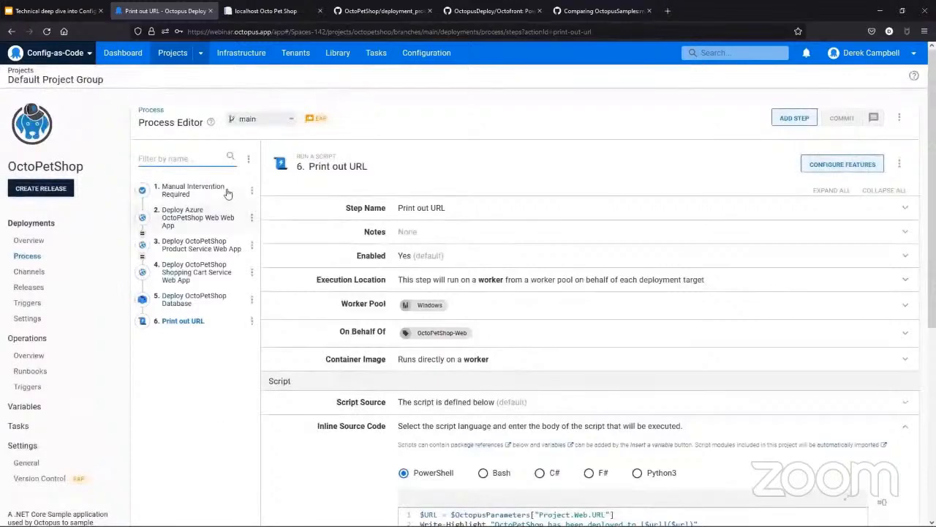
Step: Switch the process editor to the update branch and examine the Print out URL step's inline script
{"action": "left_click", "coordinate": [264, 119]}
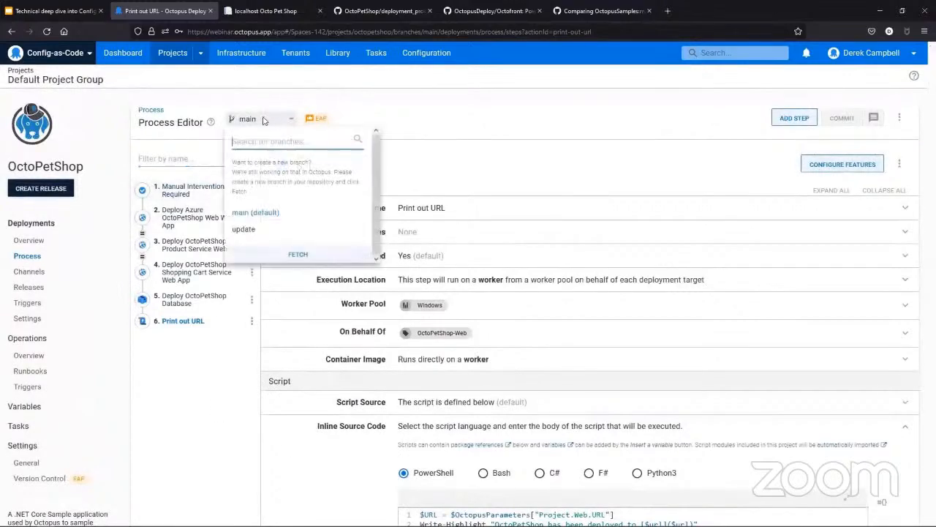
{"action": "left_click", "coordinate": [255, 230]}
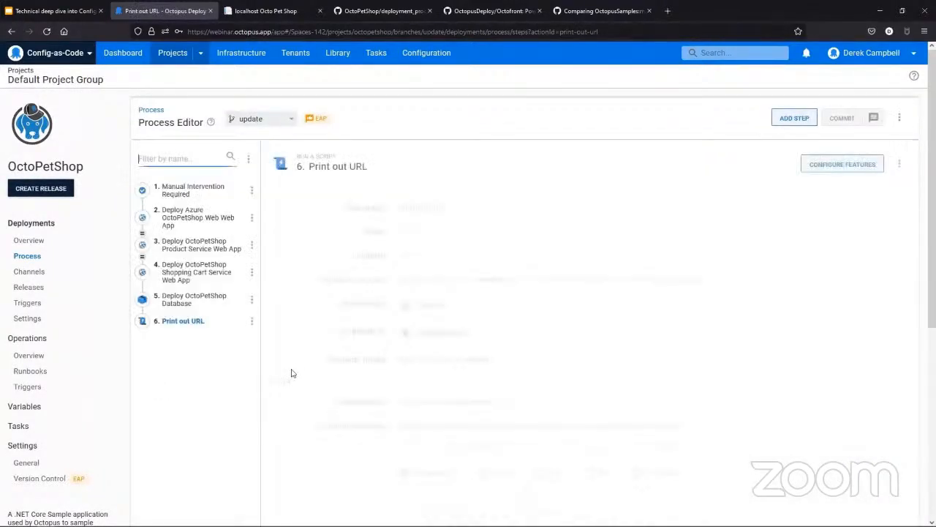
{"action": "scroll", "coordinate": [528, 366], "scroll_direction": "down", "scroll_amount": 3}
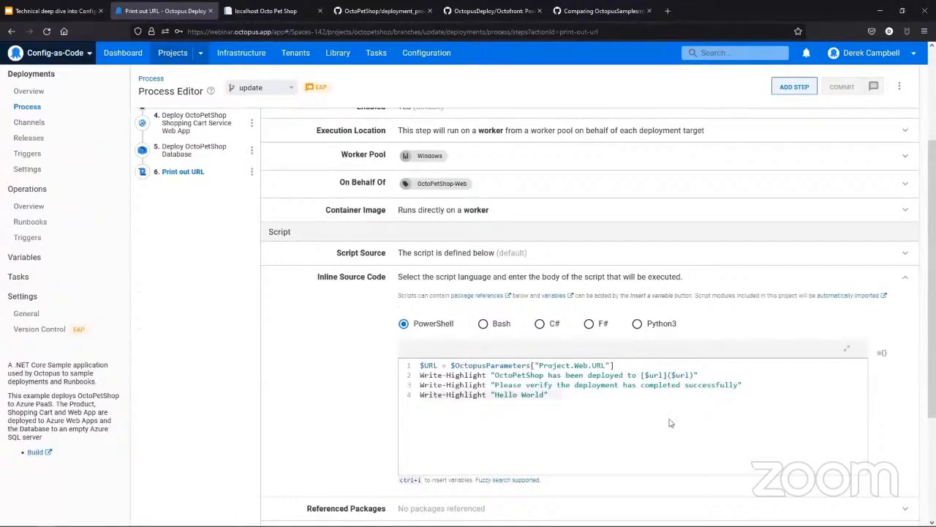
{"action": "scroll", "coordinate": [227, 356], "scroll_direction": "up", "scroll_amount": 4}
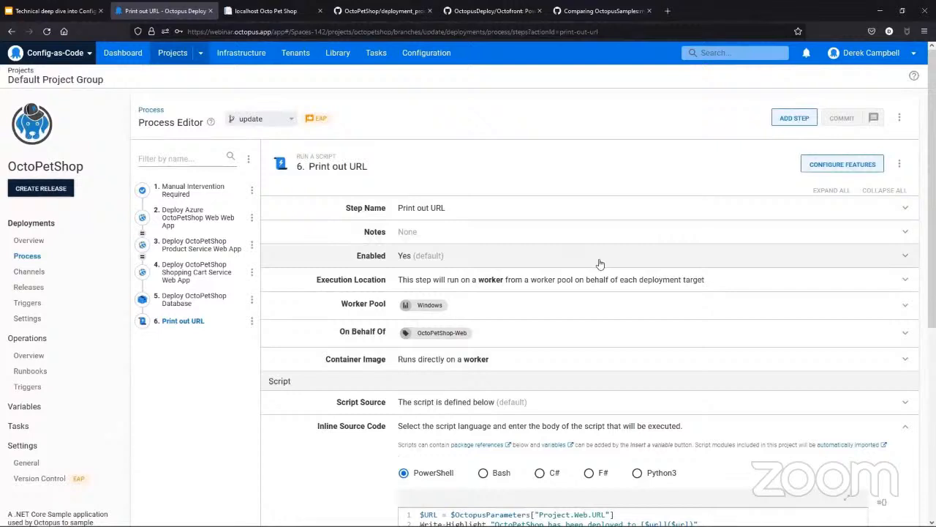
{"action": "scroll", "coordinate": [600, 263], "scroll_direction": "down", "scroll_amount": 1}
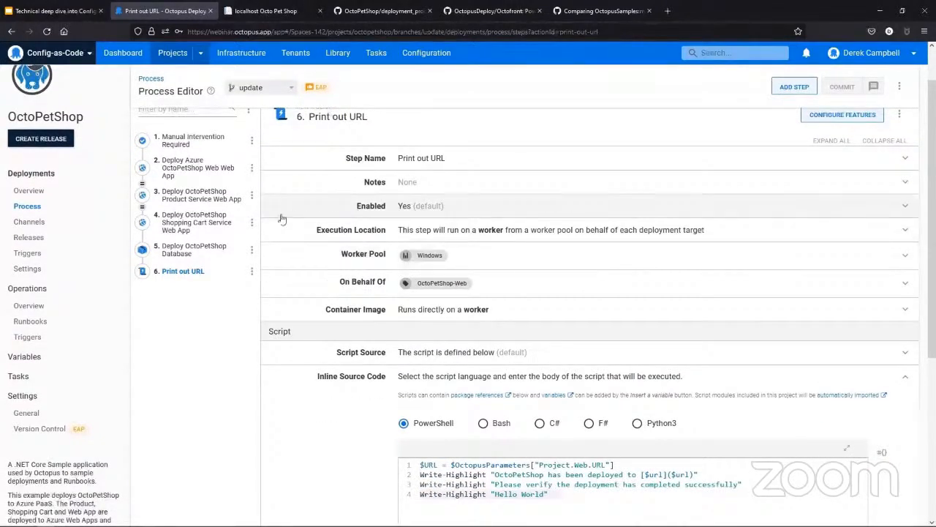
Step: View the OctoPetShop deployment overview and start a new release that uses the update Git branch
{"action": "left_click", "coordinate": [52, 193]}
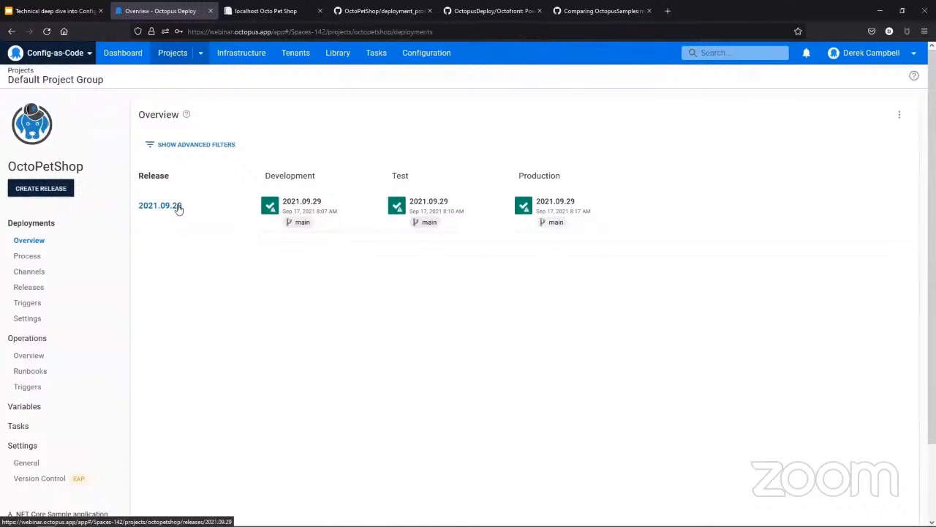
{"action": "left_click", "coordinate": [54, 194]}
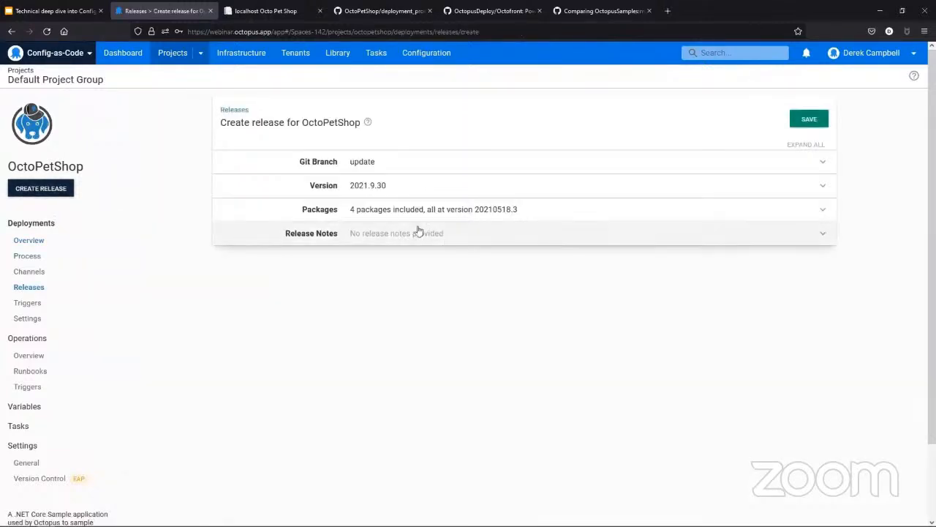
{"action": "left_click", "coordinate": [398, 163]}
{"action": "left_click", "coordinate": [439, 186]}
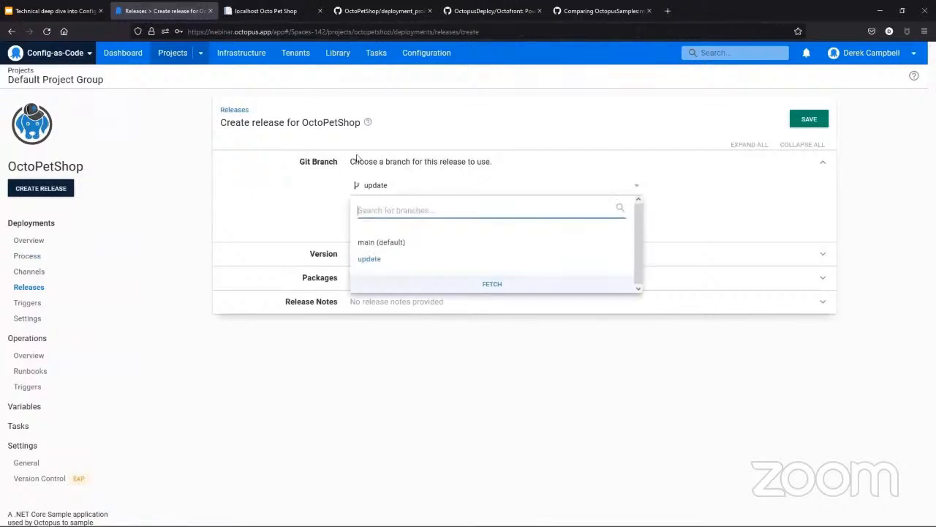
{"action": "left_click", "coordinate": [380, 266]}
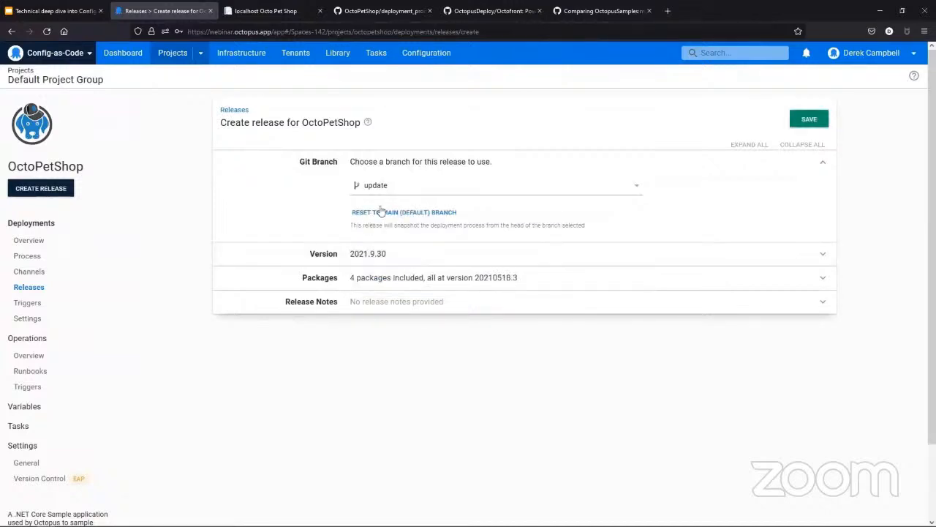
Step: Set the release version to 2021.9.30-update and save the release
{"action": "left_click", "coordinate": [394, 256]}
{"action": "left_click", "coordinate": [400, 281]}
{"action": "type", "text": "-"}
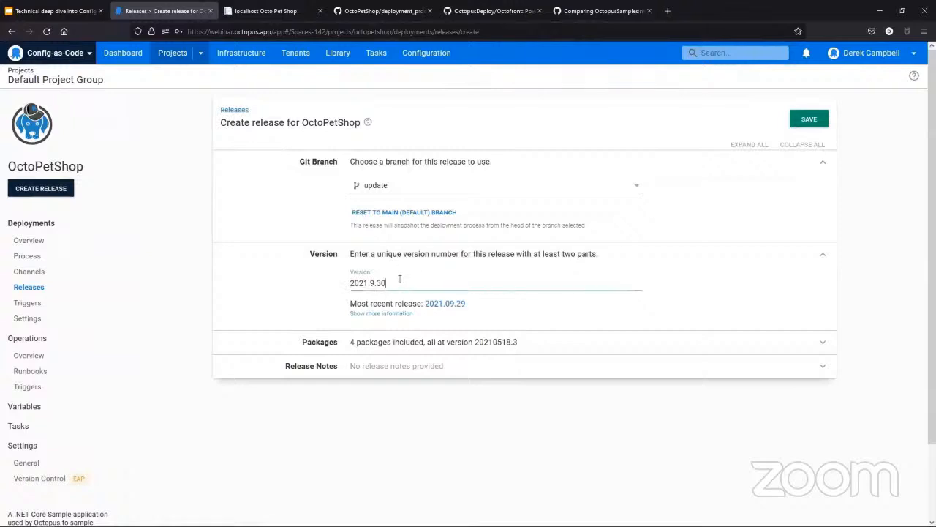
{"action": "type", "text": "update"}
{"action": "left_click", "coordinate": [809, 119]}
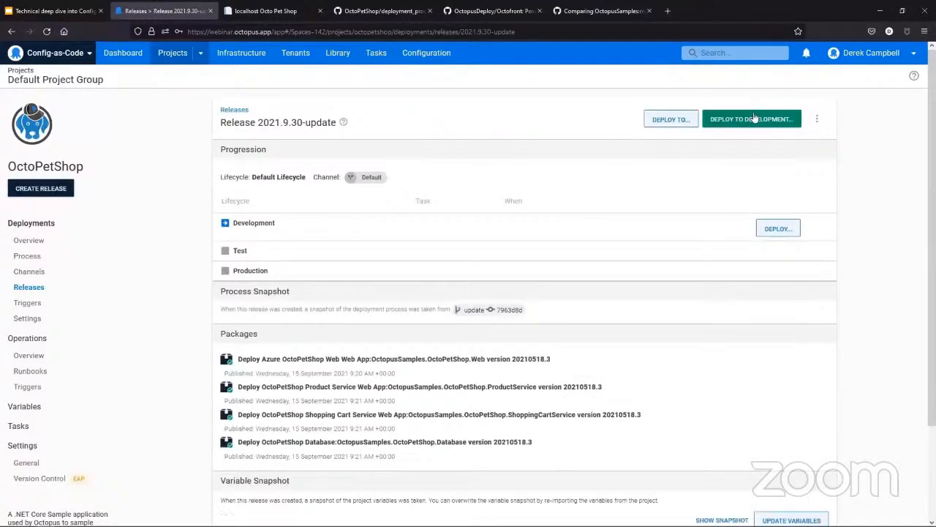
Step: Check the release's process snapshot branch and deploy release 2021.9.30-update to the Development environment
{"action": "left_click", "coordinate": [747, 122]}
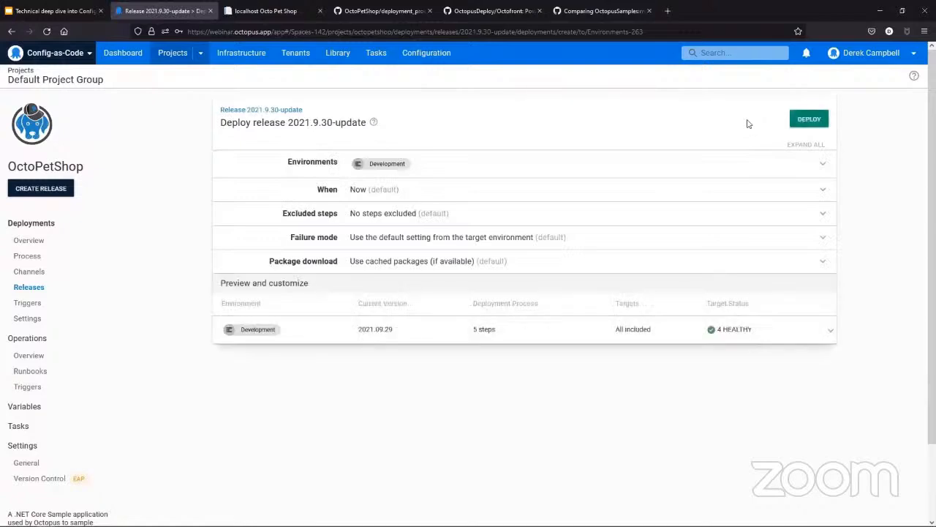
{"action": "left_click", "coordinate": [11, 31]}
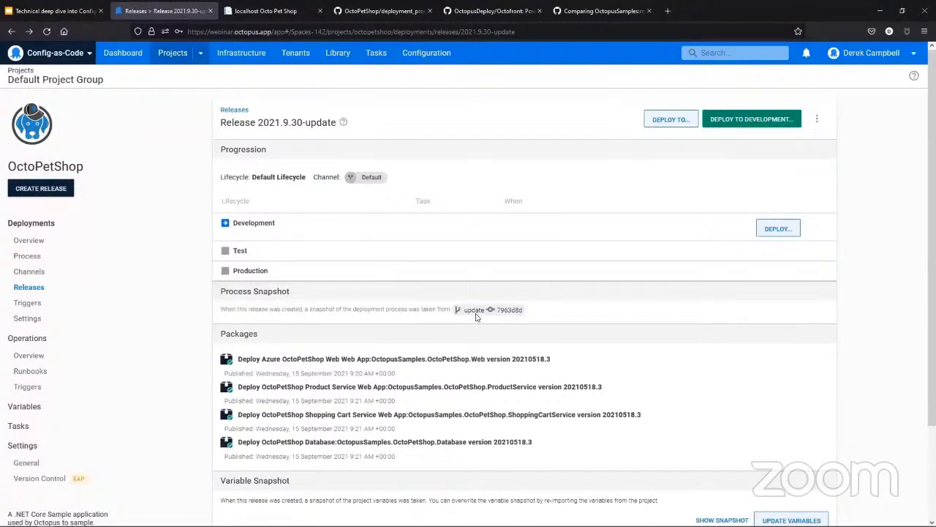
{"action": "left_click", "coordinate": [763, 123]}
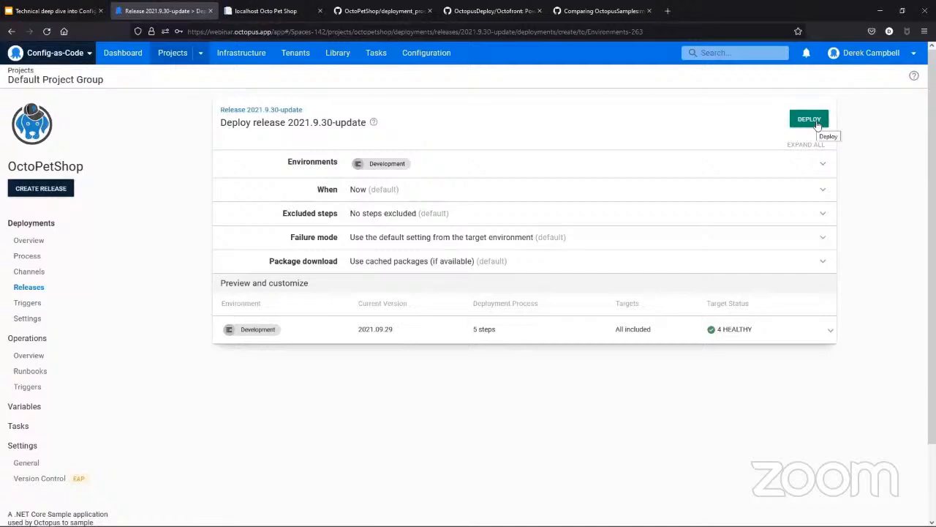
{"action": "left_click", "coordinate": [817, 125]}
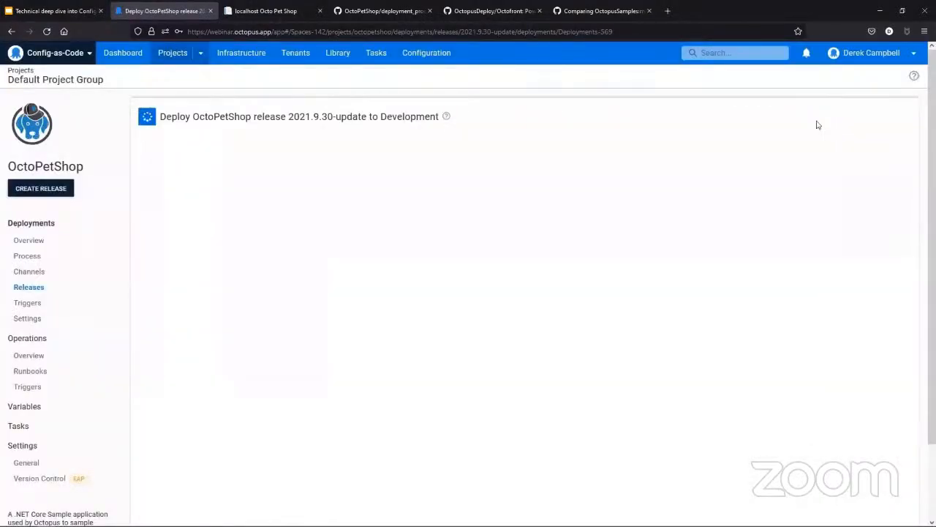
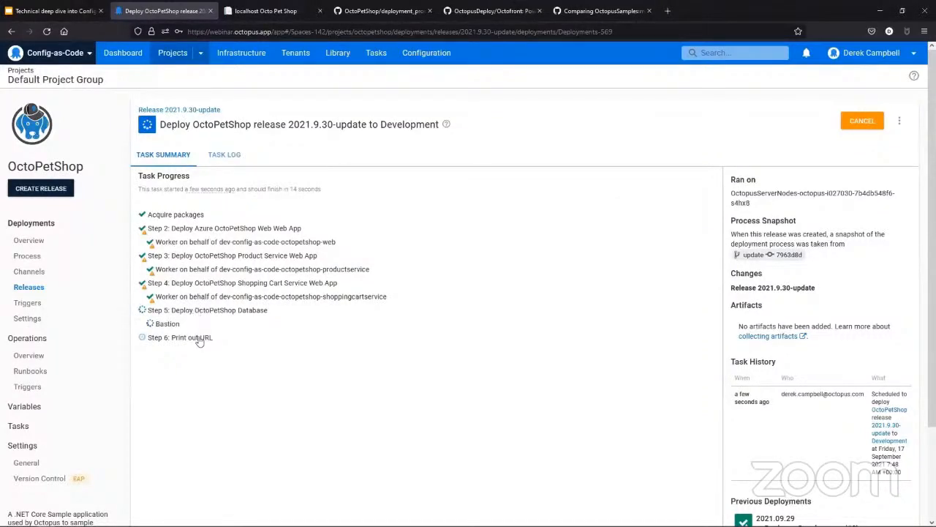
Step: Open the deployment's task log and examine the worker output of the Print out URL step
{"action": "left_click", "coordinate": [234, 158]}
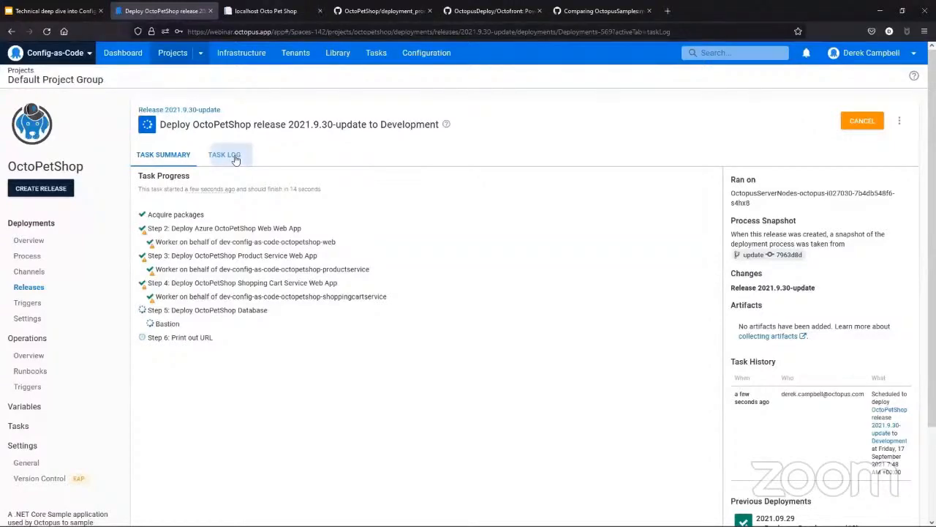
{"action": "scroll", "coordinate": [302, 449], "scroll_direction": "down", "scroll_amount": 10}
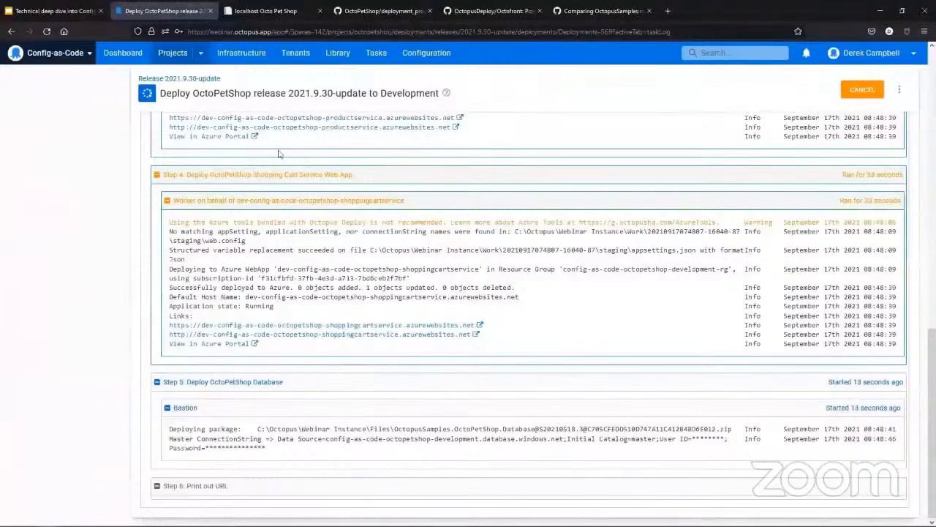
{"action": "scroll", "coordinate": [307, 410], "scroll_direction": "down", "scroll_amount": 2}
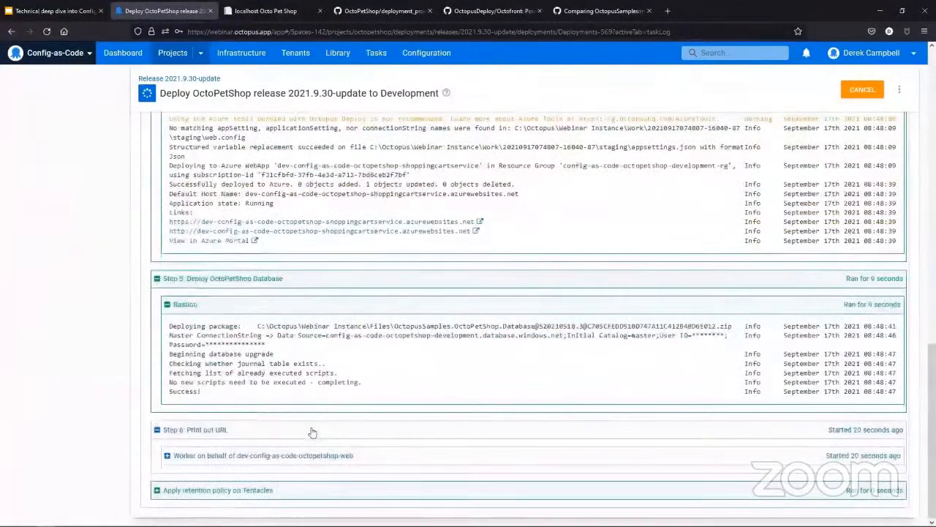
{"action": "left_click", "coordinate": [168, 455]}
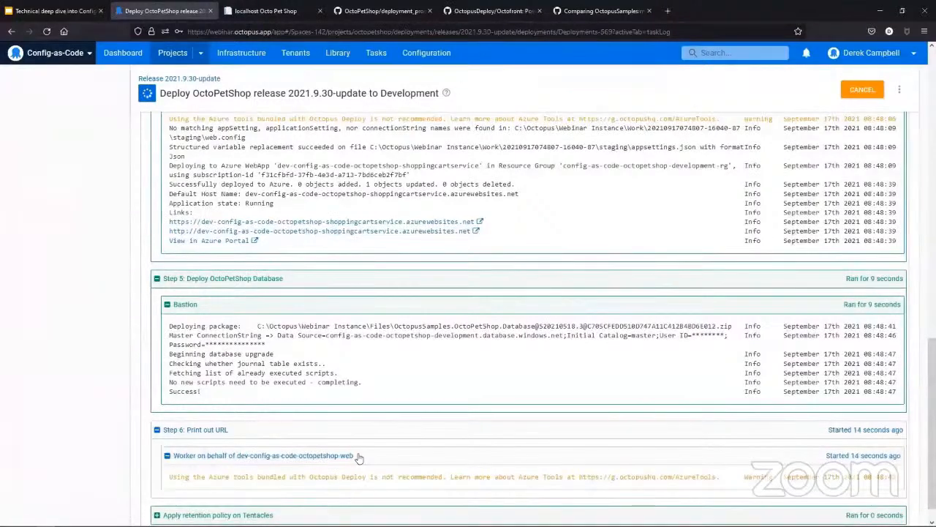
{"action": "scroll", "coordinate": [358, 457], "scroll_direction": "down", "scroll_amount": 1}
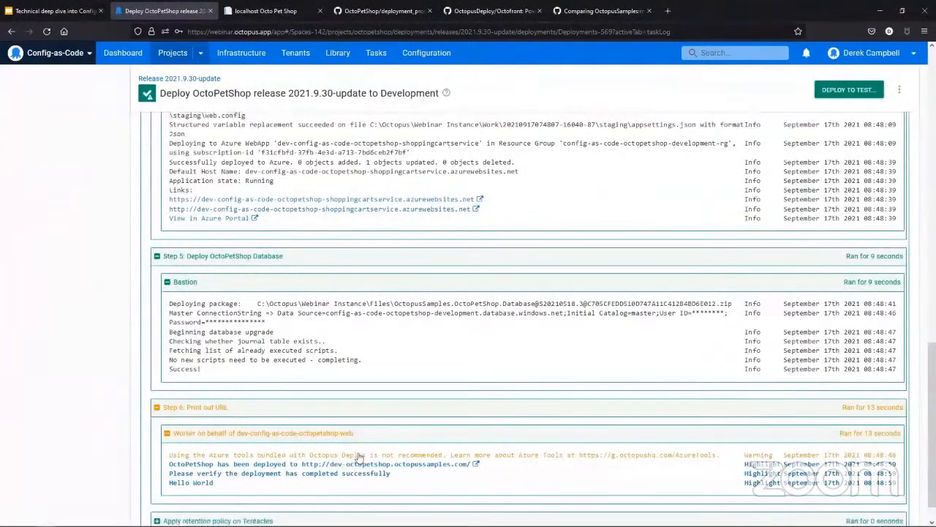
{"action": "scroll", "coordinate": [359, 457], "scroll_direction": "down", "scroll_amount": 1}
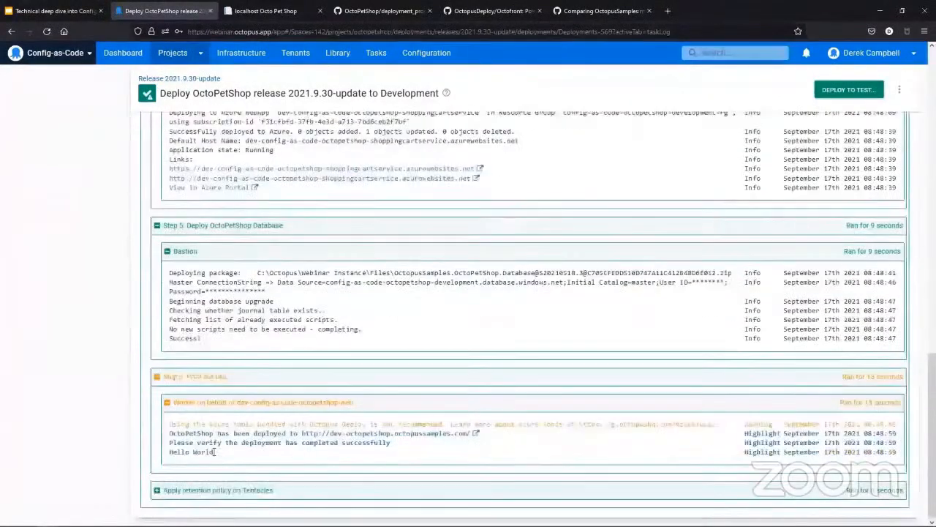
Step: Open the deployed OctoPetShop site from the log link to check its version, and return to the deployment
{"action": "left_click", "coordinate": [363, 434]}
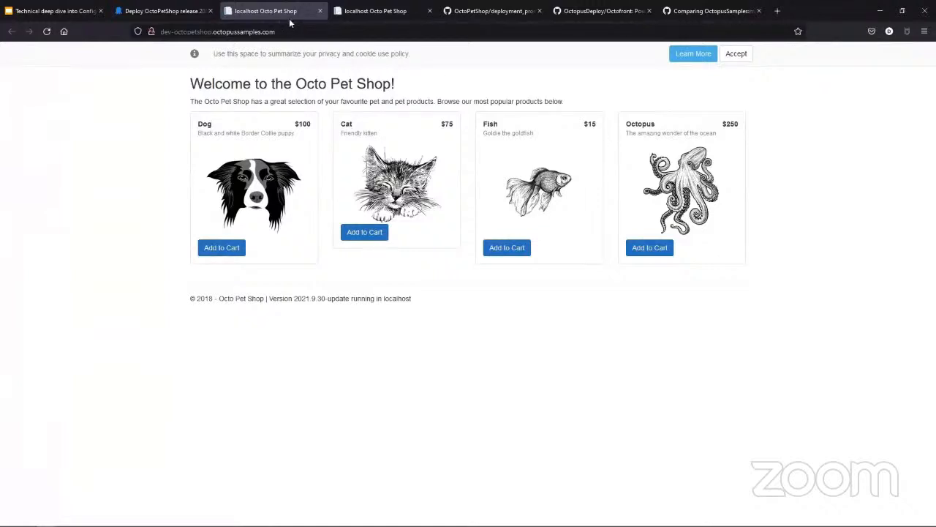
{"action": "left_click", "coordinate": [157, 12]}
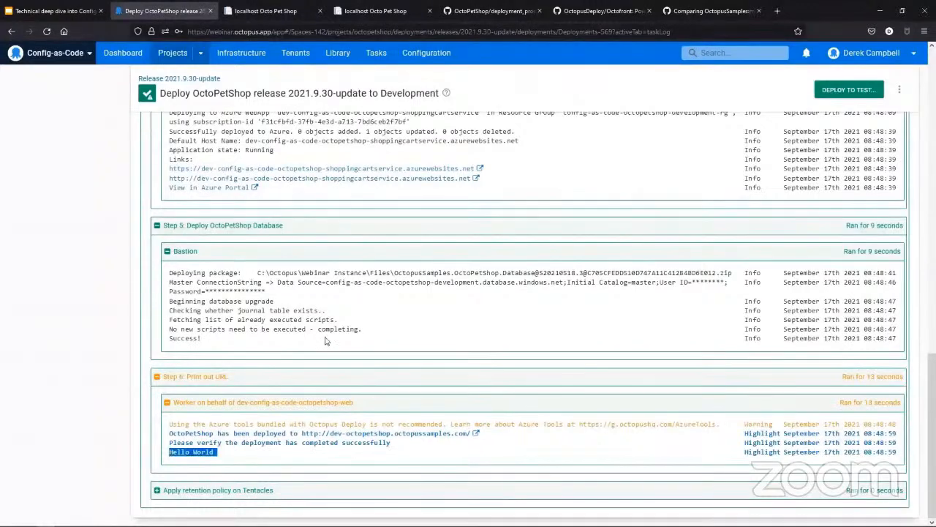
{"action": "scroll", "coordinate": [389, 318], "scroll_direction": "up", "scroll_amount": 15}
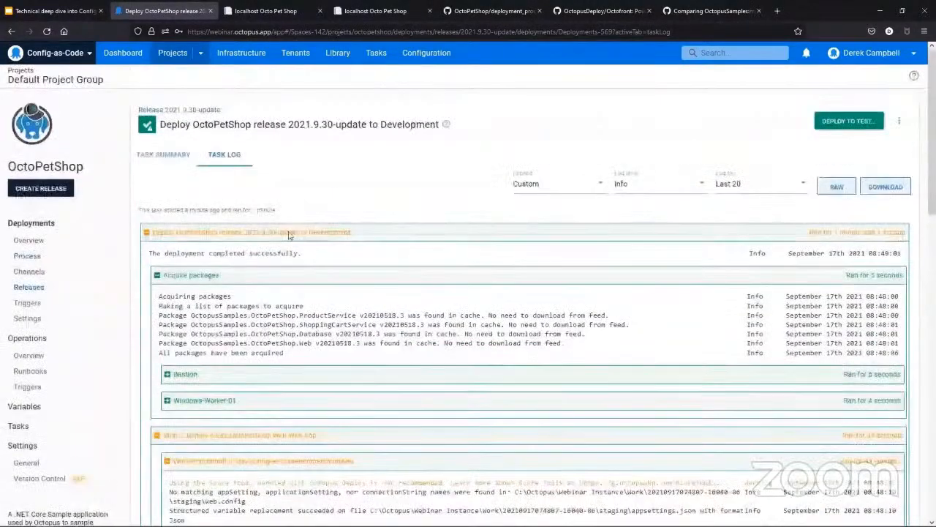
Step: View the OctoPetShop process on the update branch, its deployment_process.ocl file in GitHub and the Octofront repository
{"action": "left_click", "coordinate": [27, 258]}
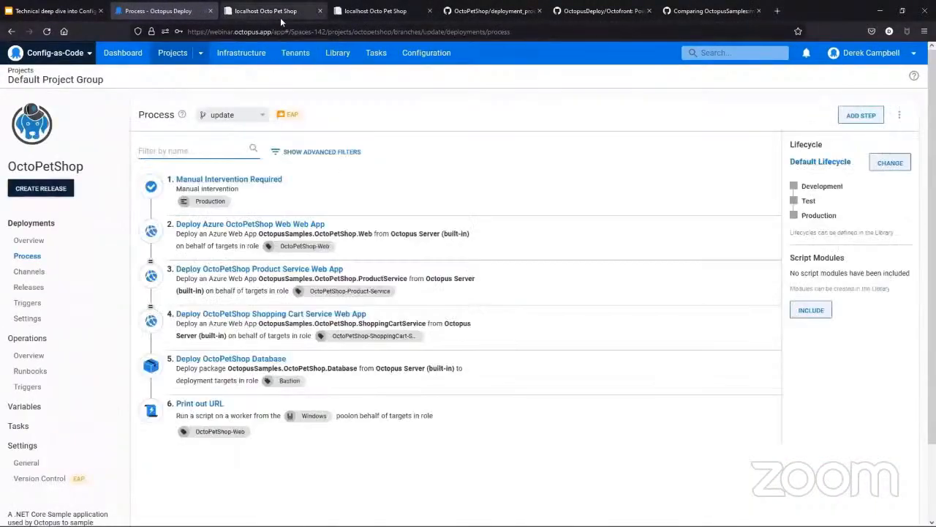
{"action": "left_click", "coordinate": [489, 12]}
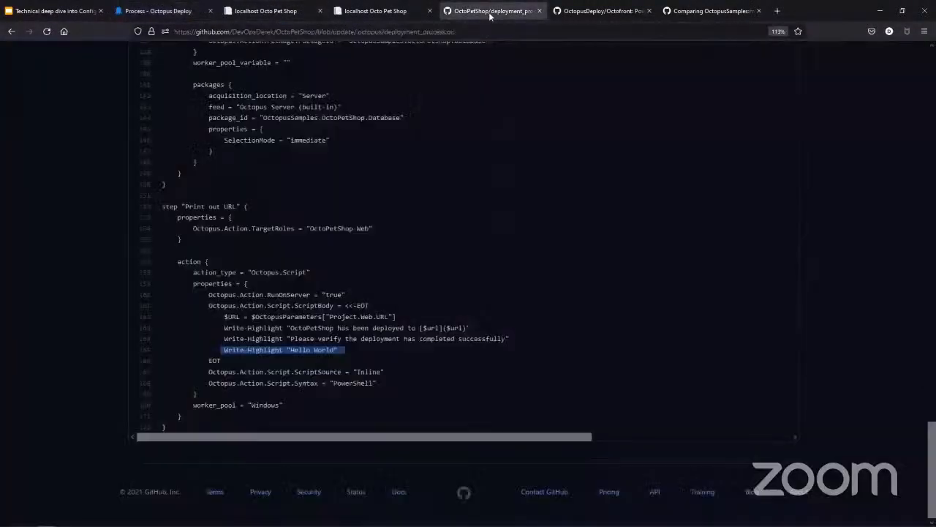
{"action": "left_click", "coordinate": [617, 10]}
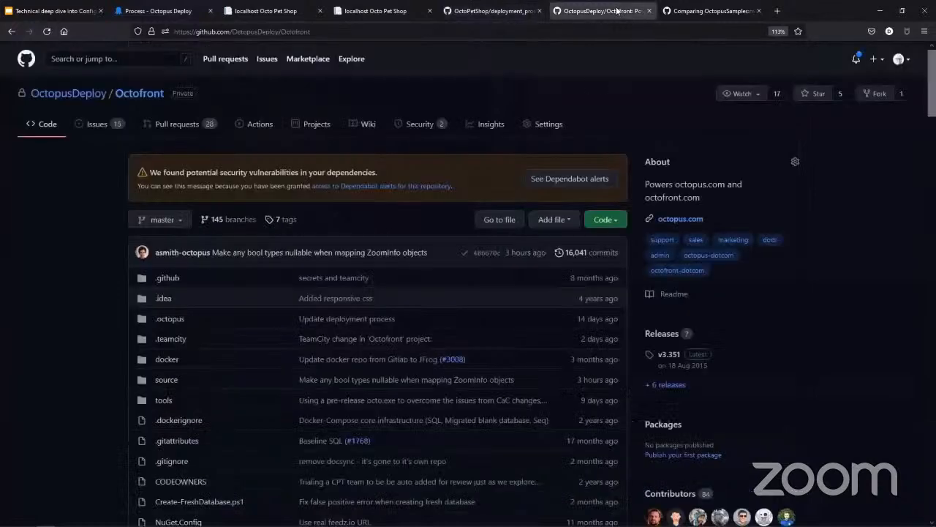
Step: Change the base repository of the open OctoPetShop pull request from OctopusSamples to the presenter's own fork
{"action": "left_click", "coordinate": [715, 12]}
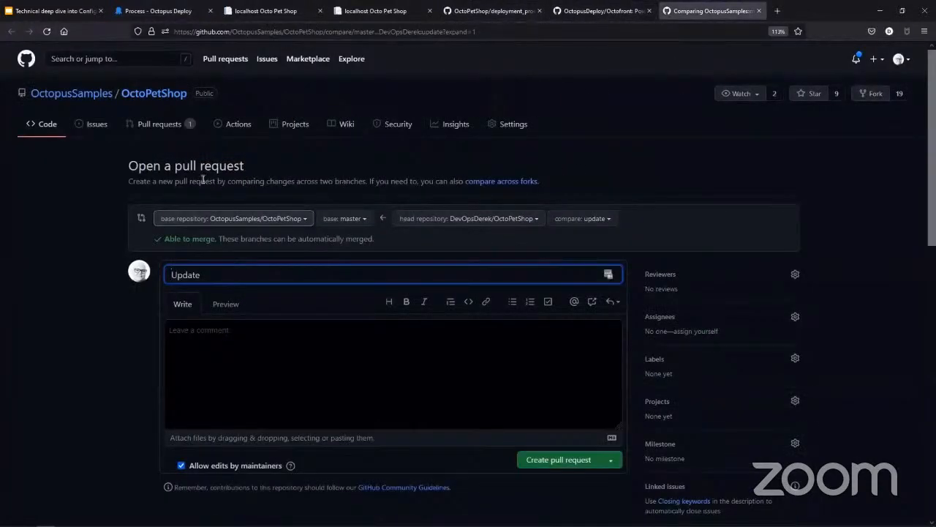
{"action": "left_click", "coordinate": [302, 218]}
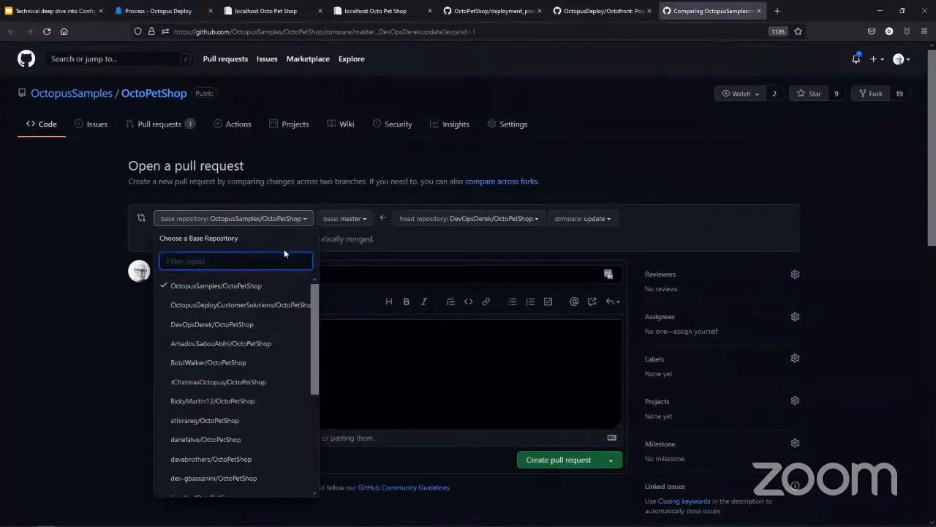
{"action": "left_click", "coordinate": [249, 324]}
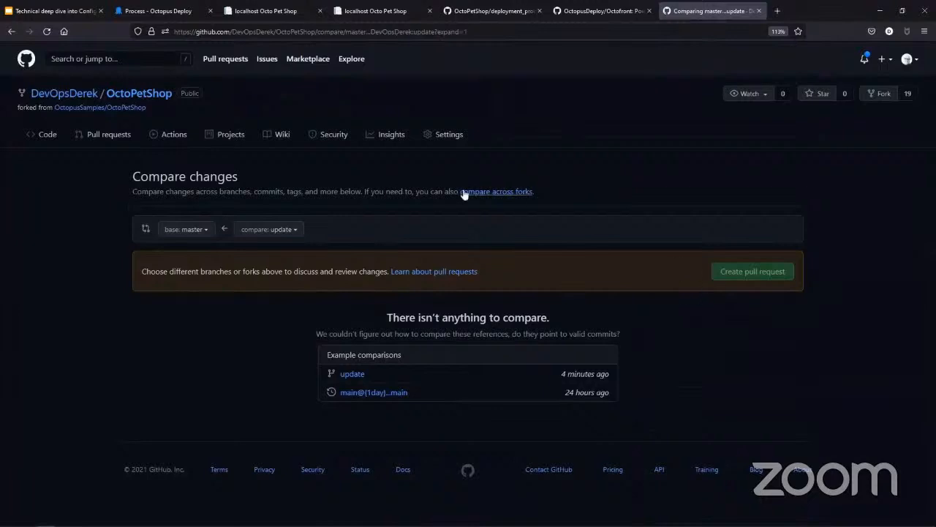
Step: Review the OctoPetShop process, browse the Octofront repository's files and open deployment_process.ocl from its .octopus folder
{"action": "left_click", "coordinate": [143, 11]}
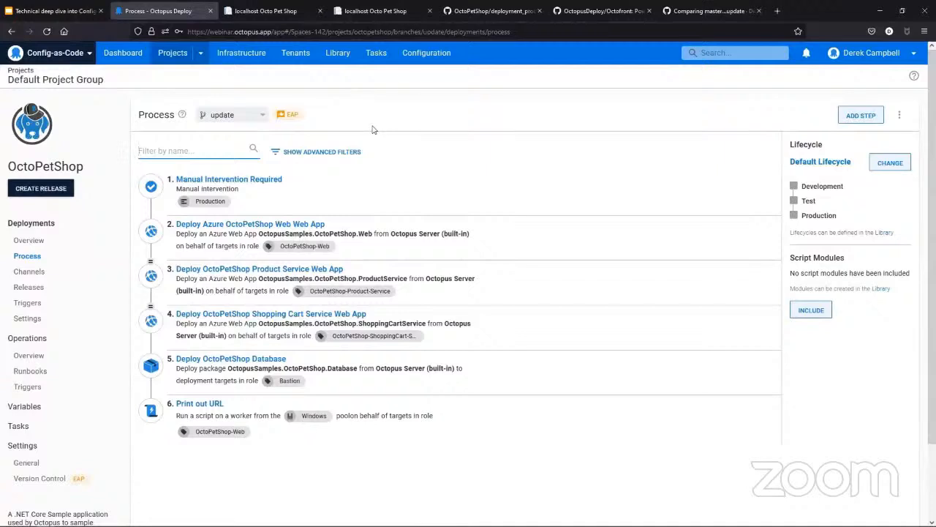
{"action": "left_click", "coordinate": [577, 18]}
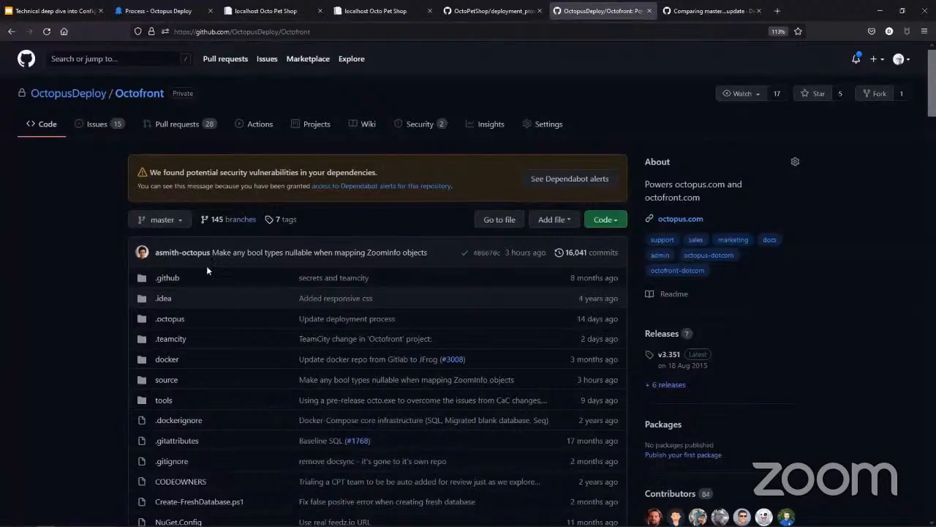
{"action": "scroll", "coordinate": [206, 270], "scroll_direction": "down", "scroll_amount": 1}
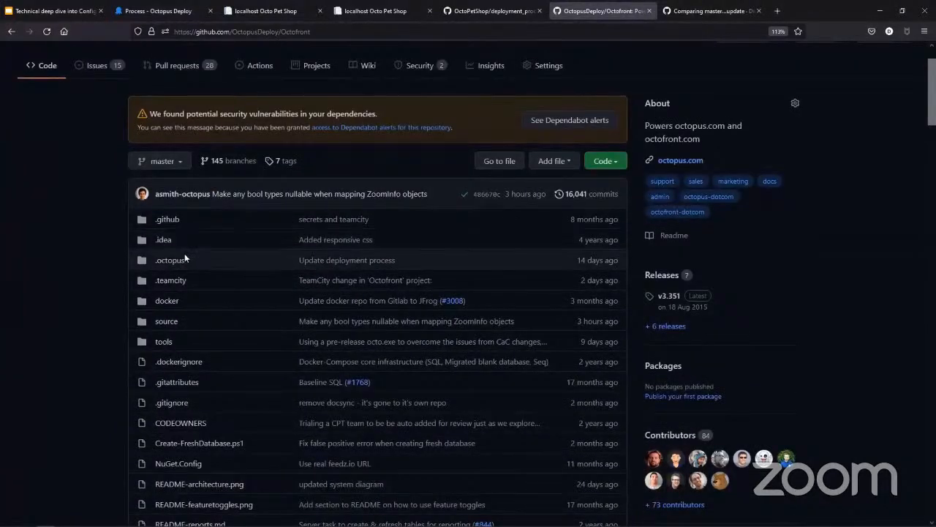
{"action": "scroll", "coordinate": [184, 253], "scroll_direction": "down", "scroll_amount": 1}
{"action": "scroll", "coordinate": [184, 253], "scroll_direction": "down", "scroll_amount": 3}
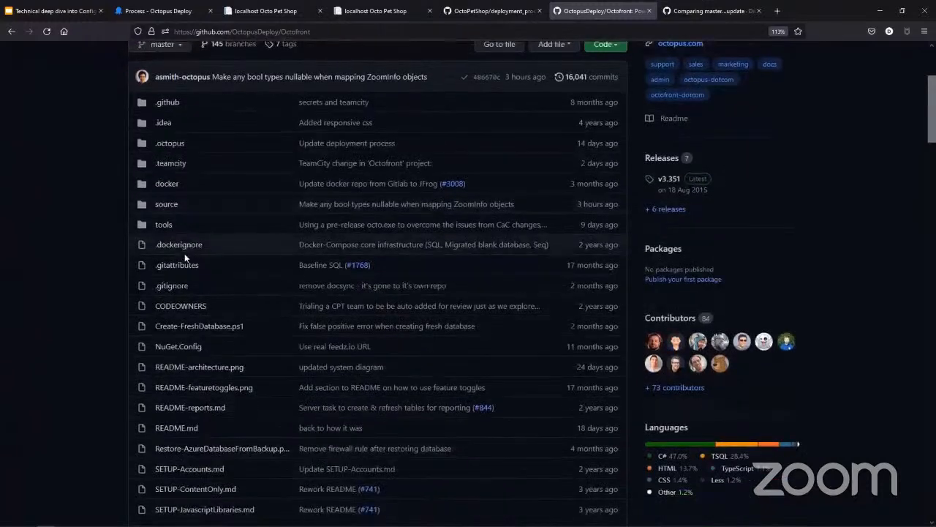
{"action": "scroll", "coordinate": [184, 253], "scroll_direction": "down", "scroll_amount": 3}
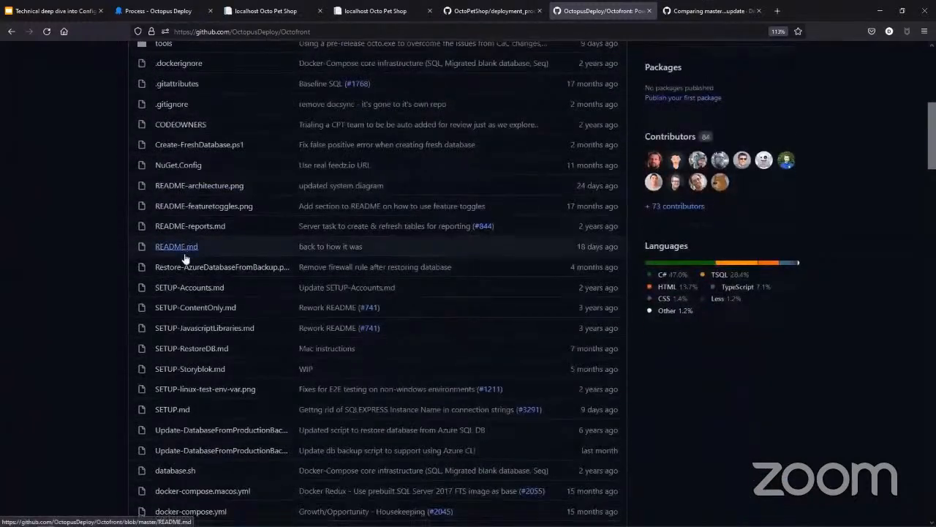
{"action": "scroll", "coordinate": [185, 258], "scroll_direction": "down", "scroll_amount": 1}
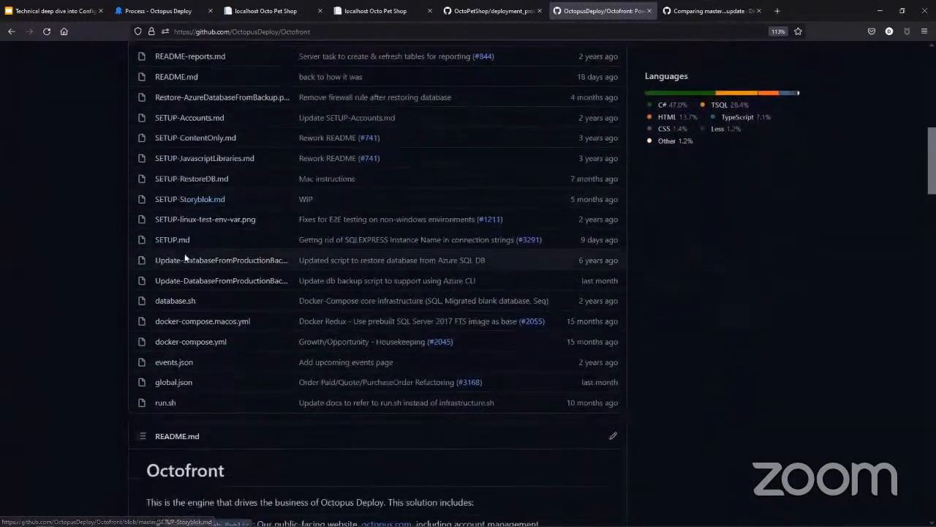
{"action": "scroll", "coordinate": [185, 256], "scroll_direction": "up", "scroll_amount": 7}
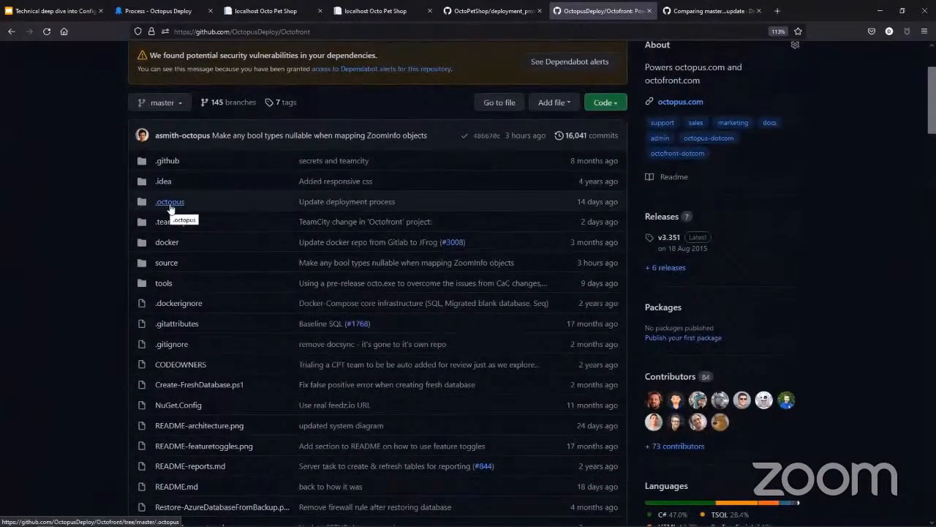
{"action": "left_click", "coordinate": [170, 207]}
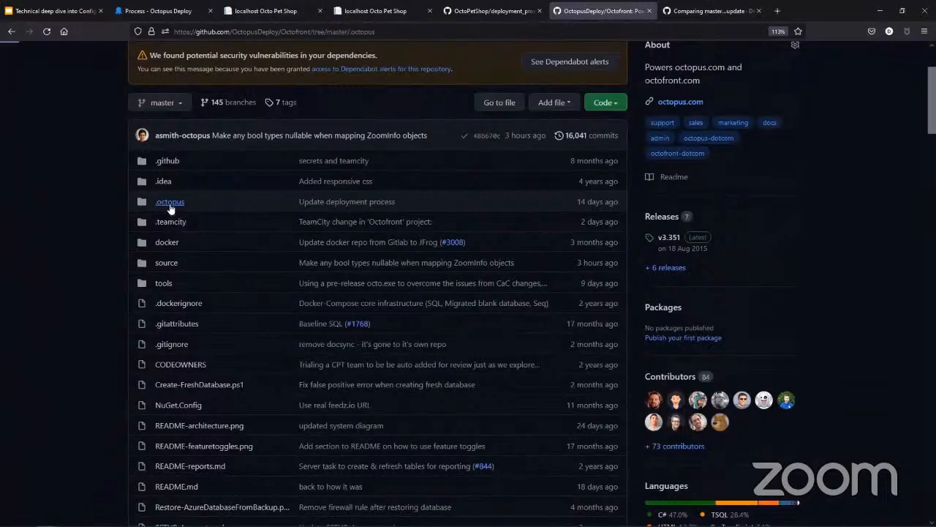
{"action": "left_click", "coordinate": [216, 263]}
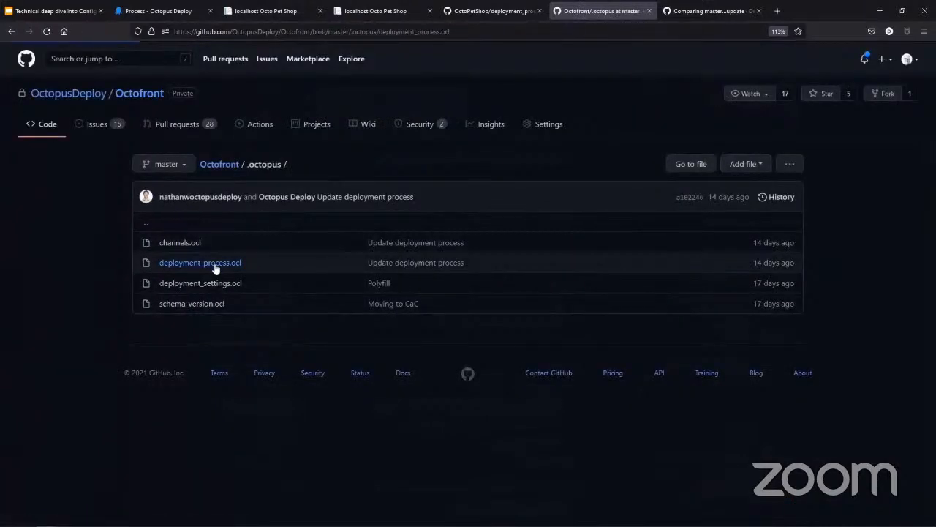
Step: Examine the "Reminder to ask before pushing feature branch" and "Disable New Relic Alerts" steps in Octofront's deployment_process.ocl
{"action": "scroll", "coordinate": [439, 248], "scroll_direction": "down", "scroll_amount": 1}
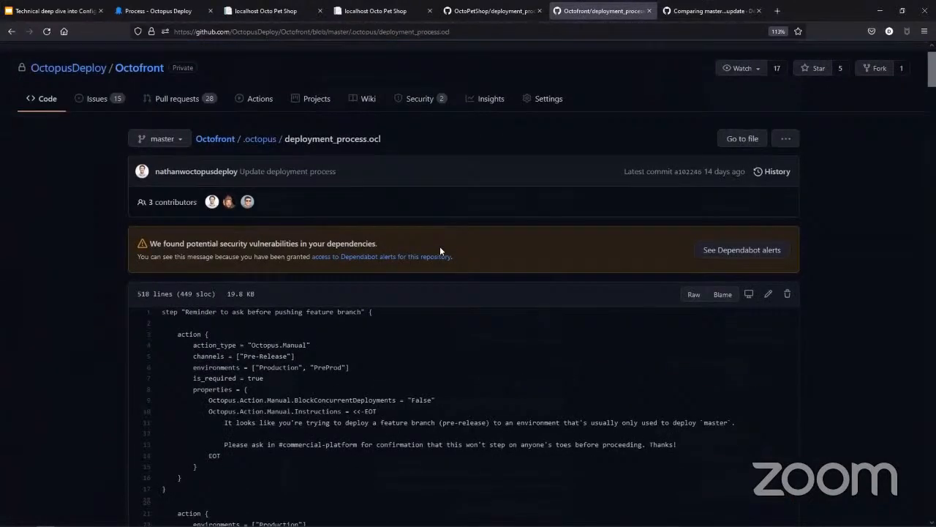
{"action": "scroll", "coordinate": [440, 251], "scroll_direction": "down", "scroll_amount": 5}
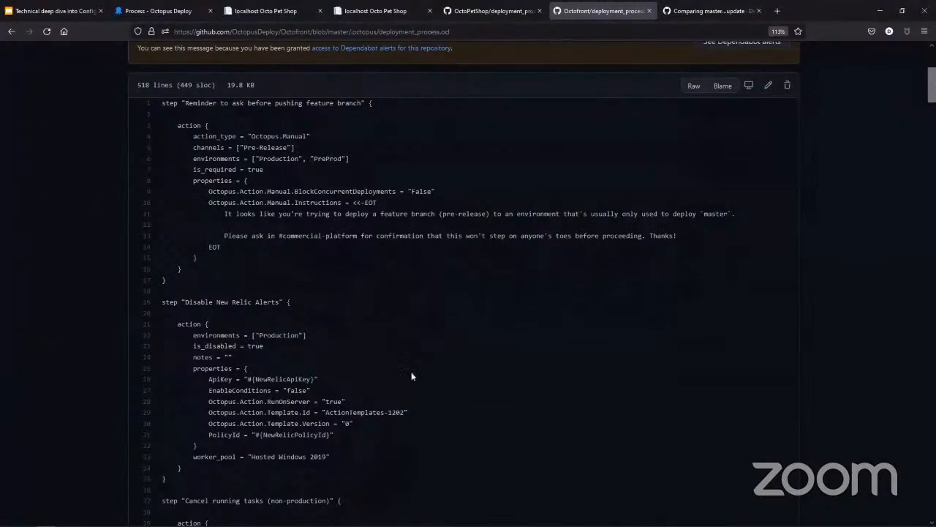
{"action": "scroll", "coordinate": [411, 376], "scroll_direction": "up", "scroll_amount": 1}
{"action": "scroll", "coordinate": [411, 376], "scroll_direction": "down", "scroll_amount": 1}
{"action": "scroll", "coordinate": [380, 362], "scroll_direction": "down", "scroll_amount": 2}
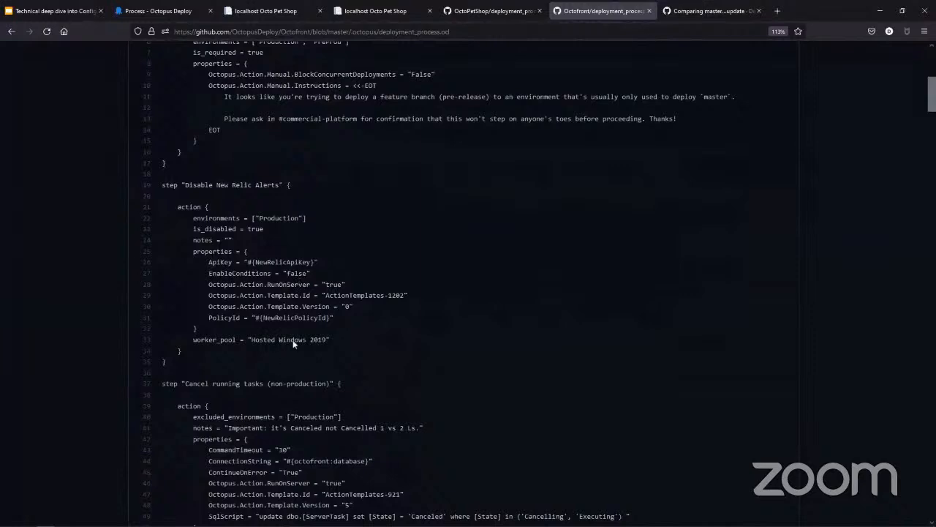
{"action": "scroll", "coordinate": [294, 283], "scroll_direction": "up", "scroll_amount": 1}
{"action": "scroll", "coordinate": [294, 283], "scroll_direction": "up", "scroll_amount": 2}
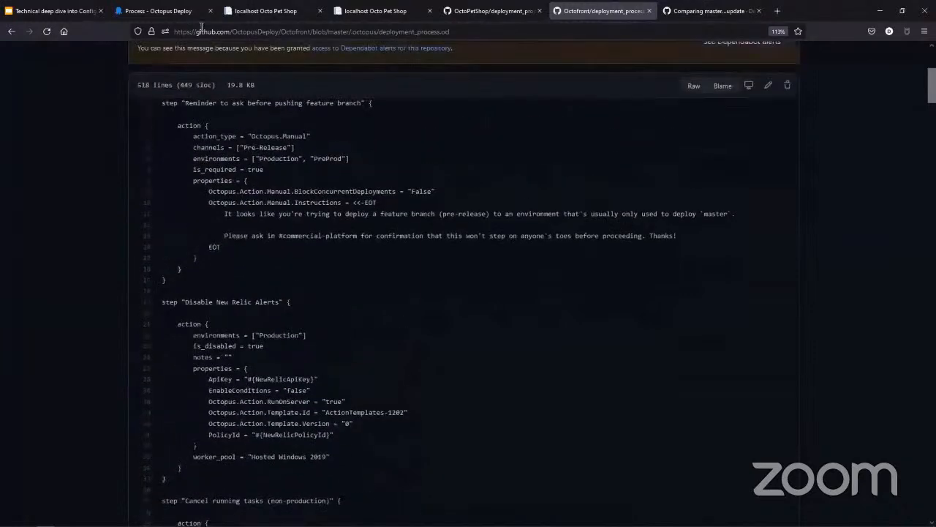
Step: Highlight the Octopus.Manual action type line, then read on through the "Get Portal Outbound IP Addresses" step and return to the file's start
{"action": "left_click_drag", "start_coordinate": [333, 137], "coordinate": [189, 137]}
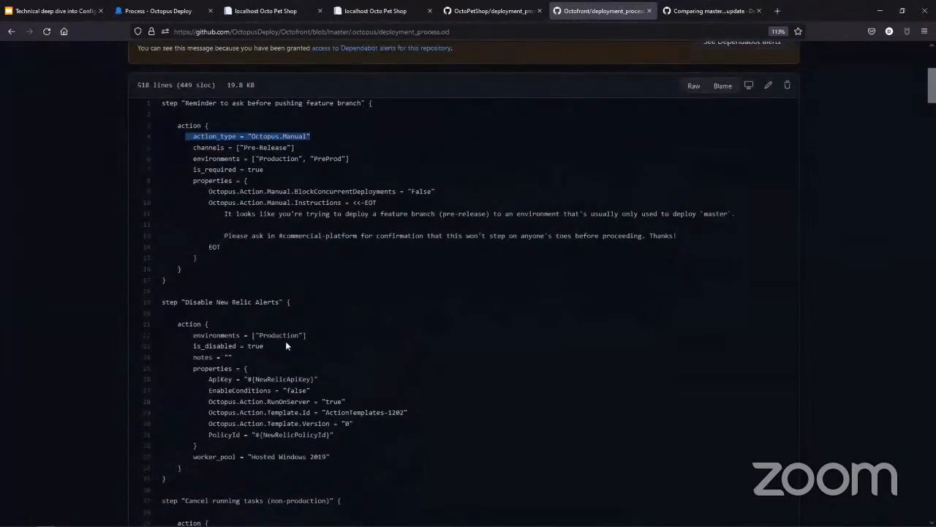
{"action": "scroll", "coordinate": [285, 340], "scroll_direction": "down", "scroll_amount": 1}
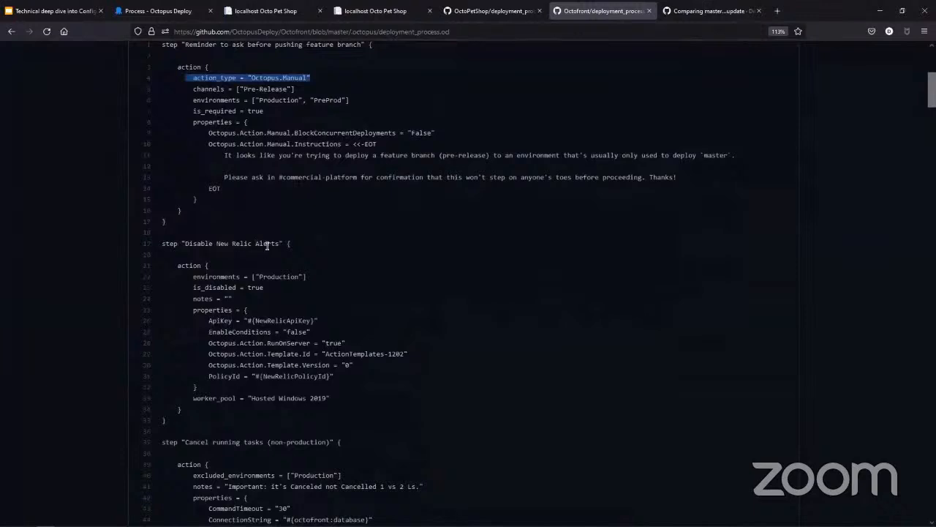
{"action": "scroll", "coordinate": [229, 399], "scroll_direction": "down", "scroll_amount": 2}
{"action": "scroll", "coordinate": [229, 399], "scroll_direction": "down", "scroll_amount": 1}
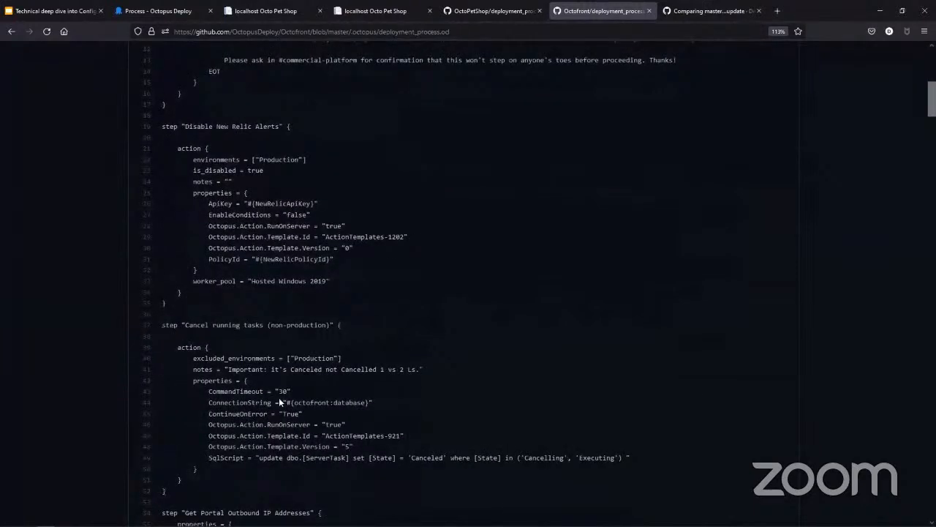
{"action": "scroll", "coordinate": [279, 401], "scroll_direction": "down", "scroll_amount": 6}
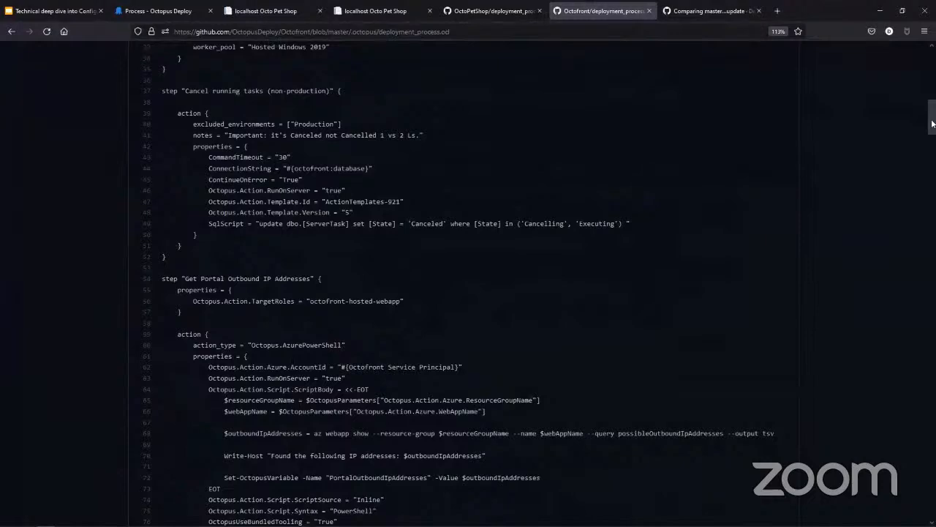
{"action": "left_click_drag", "start_coordinate": [932, 122], "coordinate": [907, 55]}
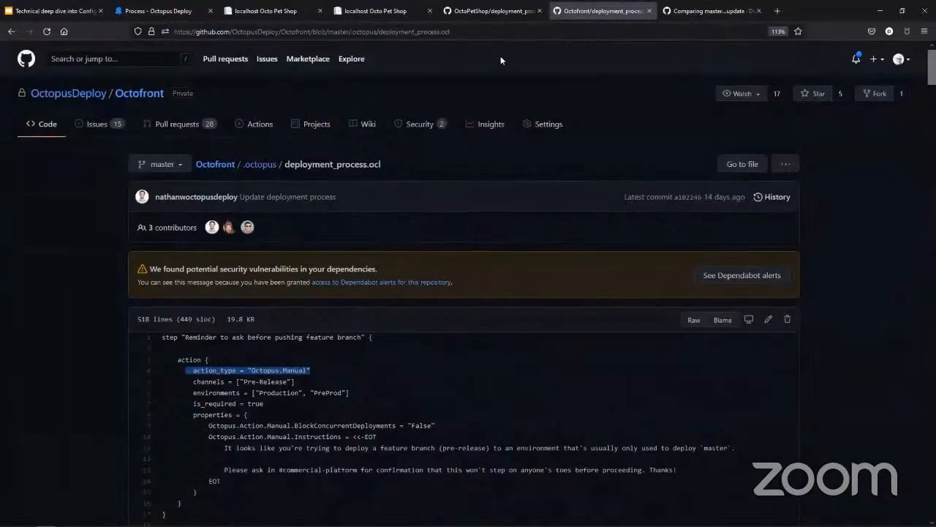
Step: Revisit the OctoPetShop process and switch to the "Technical deep dive into Config as Code" presentation in Google Slides
{"action": "left_click", "coordinate": [172, 13]}
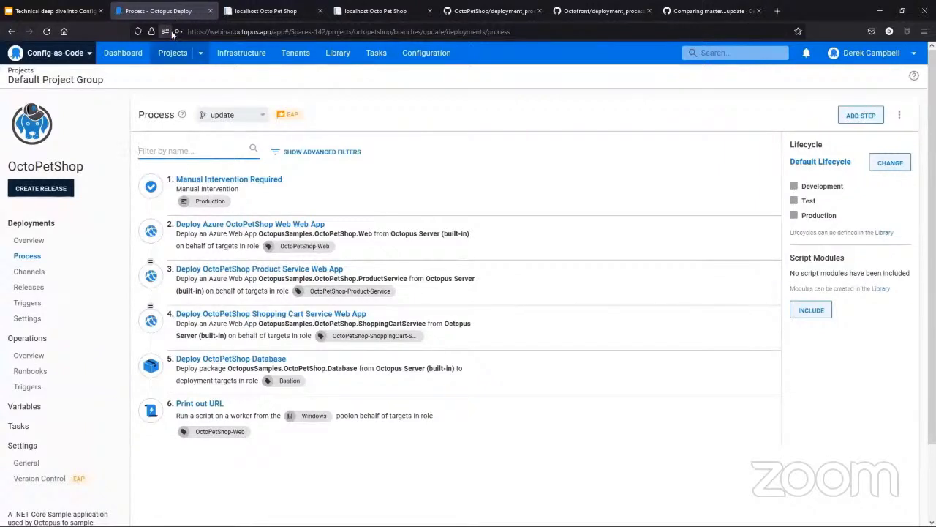
{"action": "left_click", "coordinate": [64, 13]}
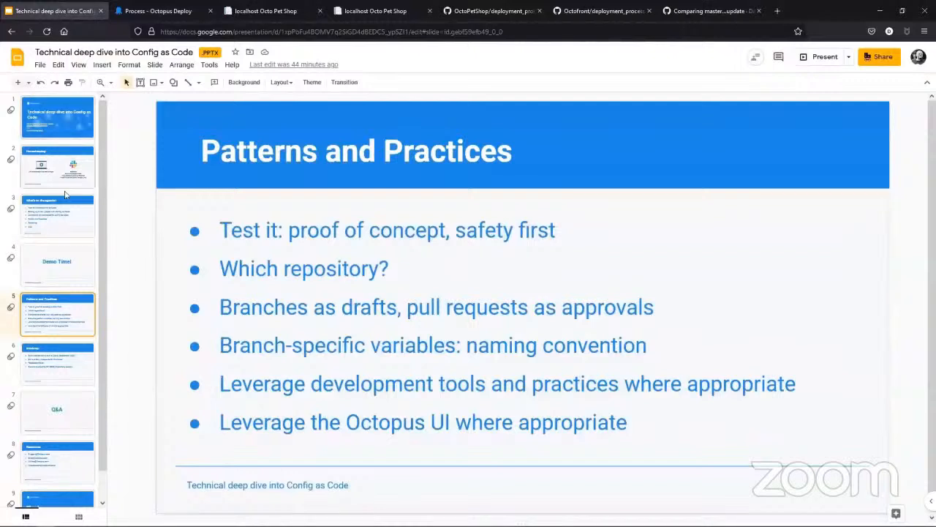